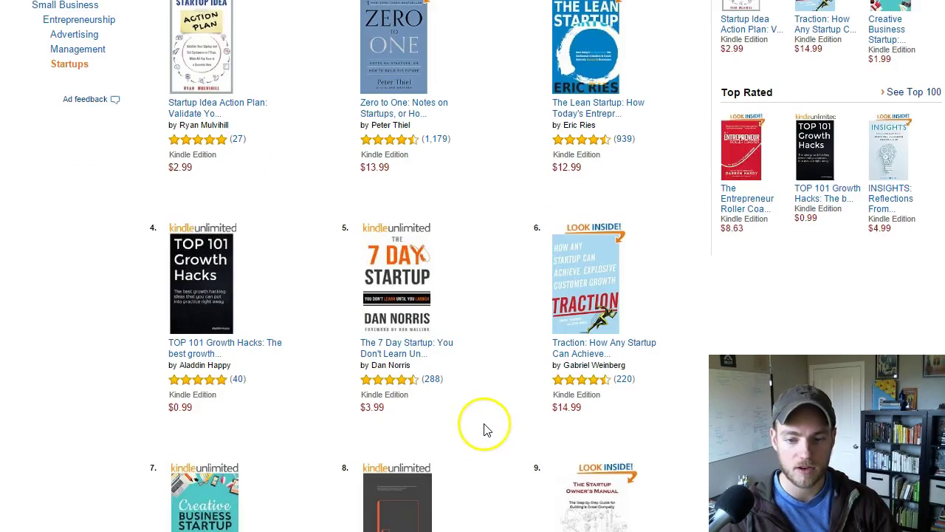
Open the Kindle page of The 7 Day Startup and find its best-seller category rankings.
click(380, 303)
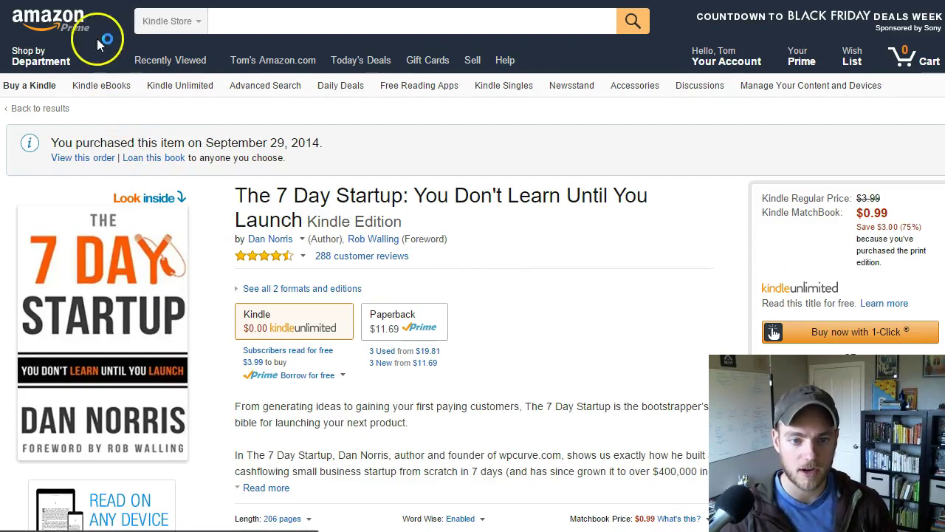
scroll(443, 222, down, 10)
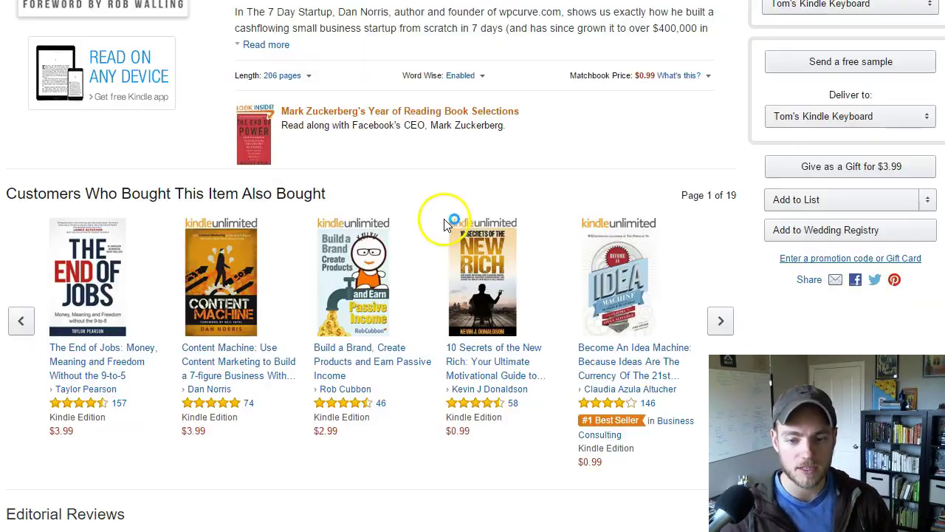
scroll(443, 225, down, 5)
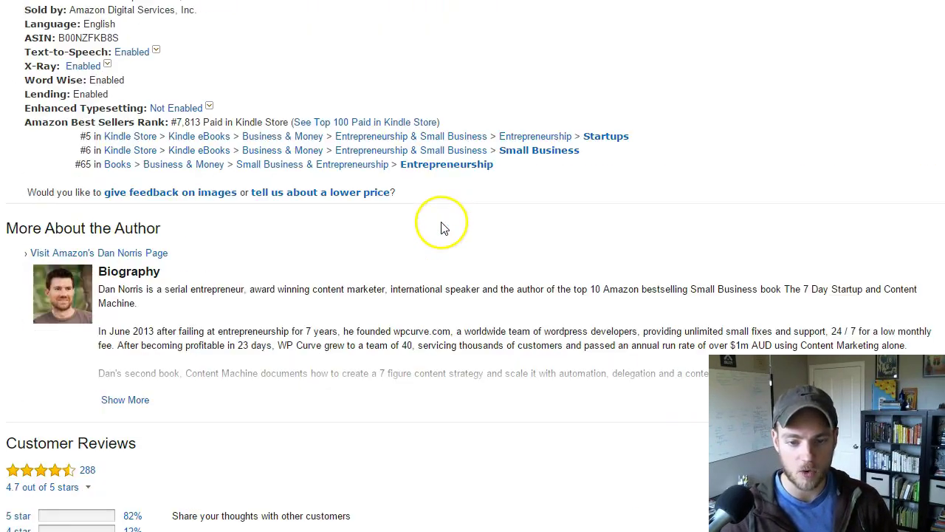
Open the Small Business best-seller list from the book's rankings and look over the top paid titles.
click(533, 150)
scroll(544, 221, down, 1)
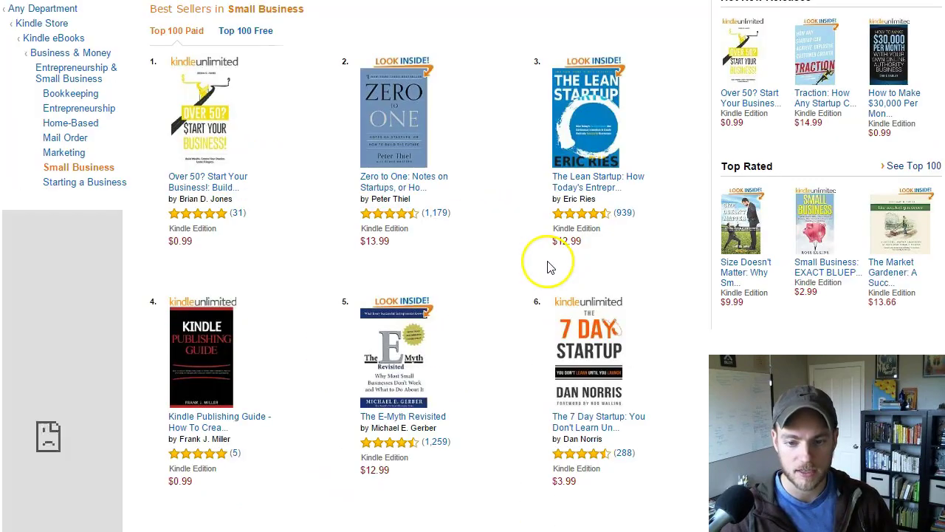
scroll(533, 333, down, 3)
scroll(515, 310, up, 4)
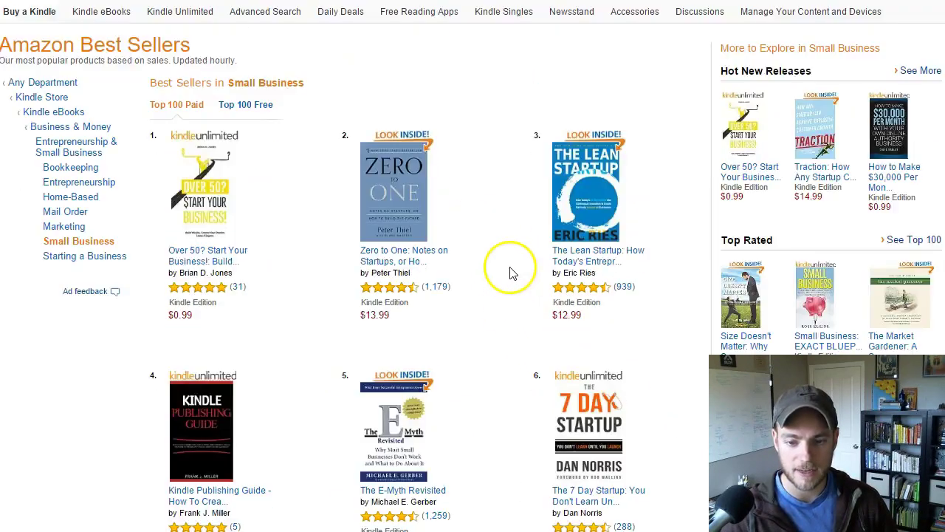
scroll(512, 270, down, 3)
scroll(574, 222, up, 4)
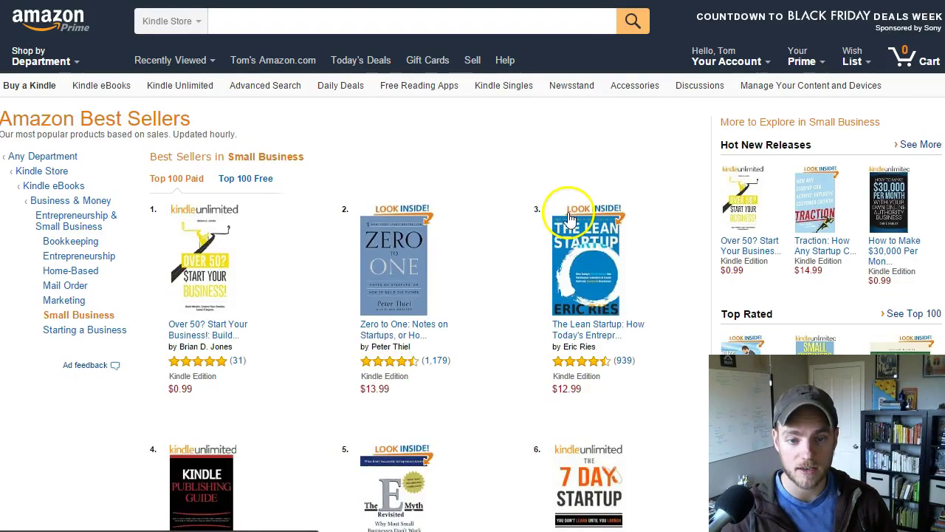
Return to the Amazon home page and search all departments for "startups".
click(33, 22)
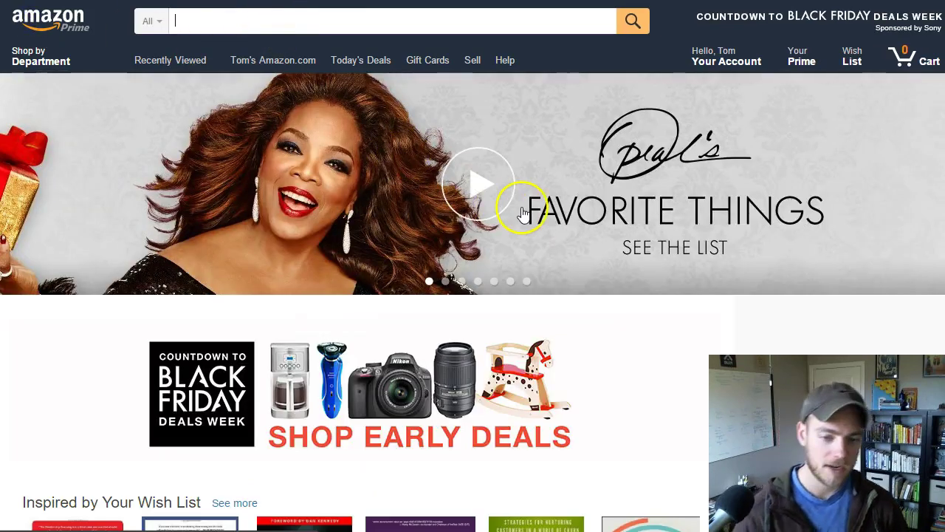
text(startups)
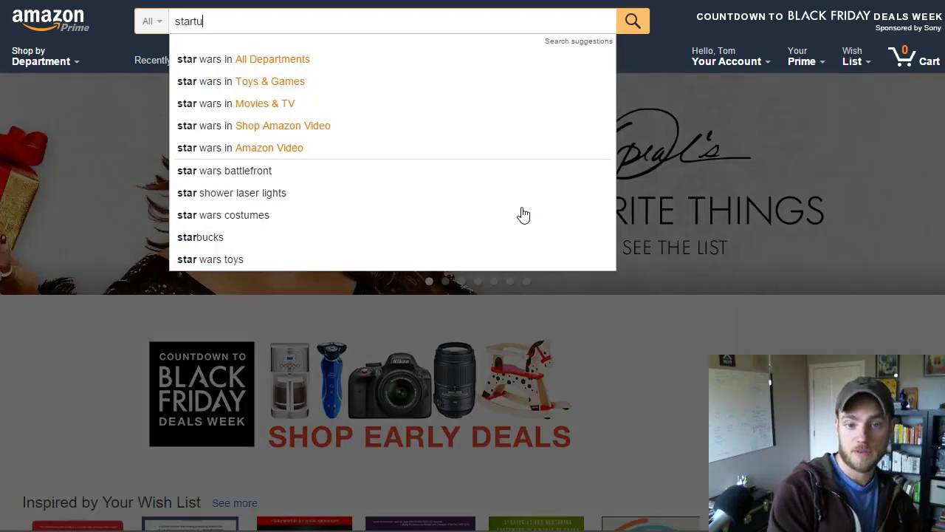
key(Return)
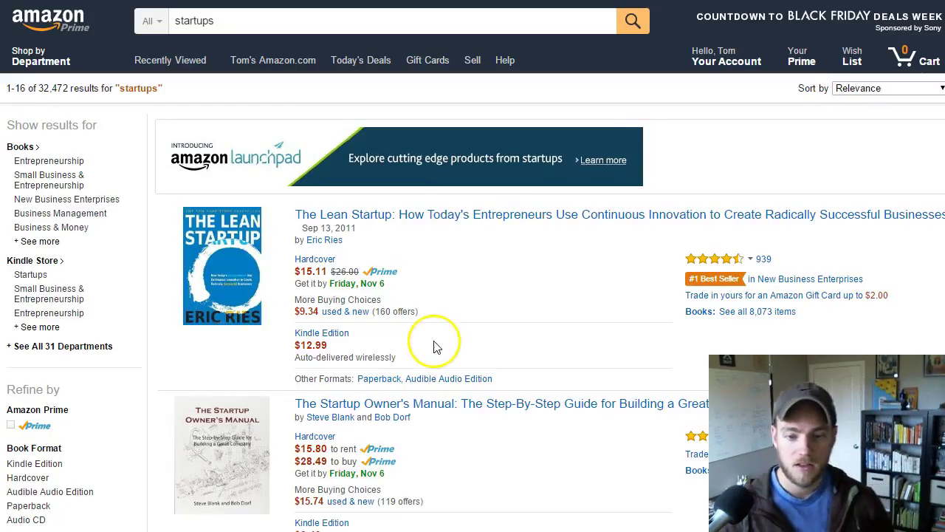
Examine the "startups" search results, comparing the ranked books' titles, covers and reviews from The Lean Startup to The 7 Day Startup.
scroll(242, 290, down, 2)
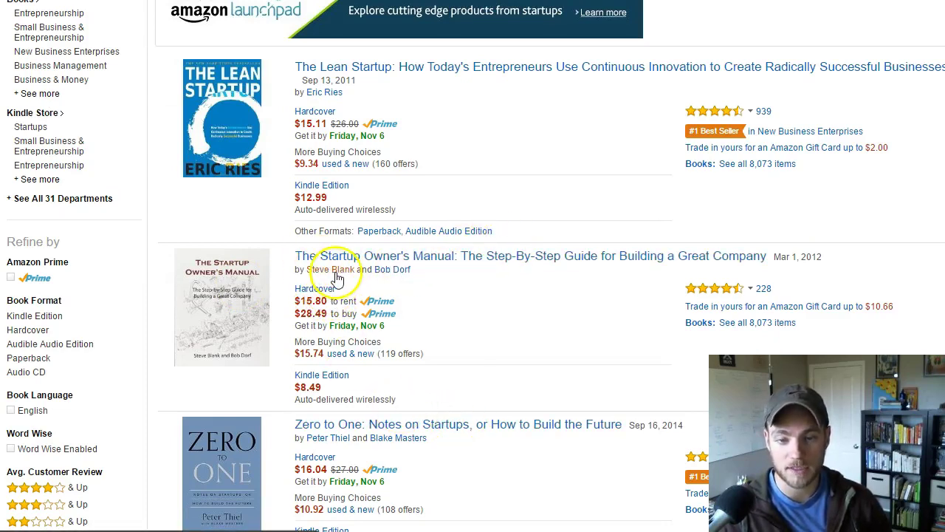
scroll(561, 343, down, 2)
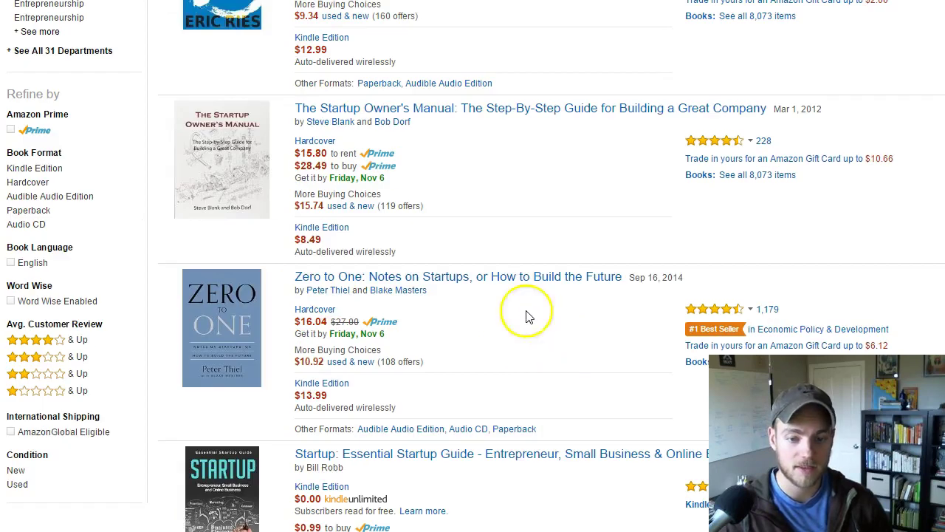
scroll(443, 299, down, 2)
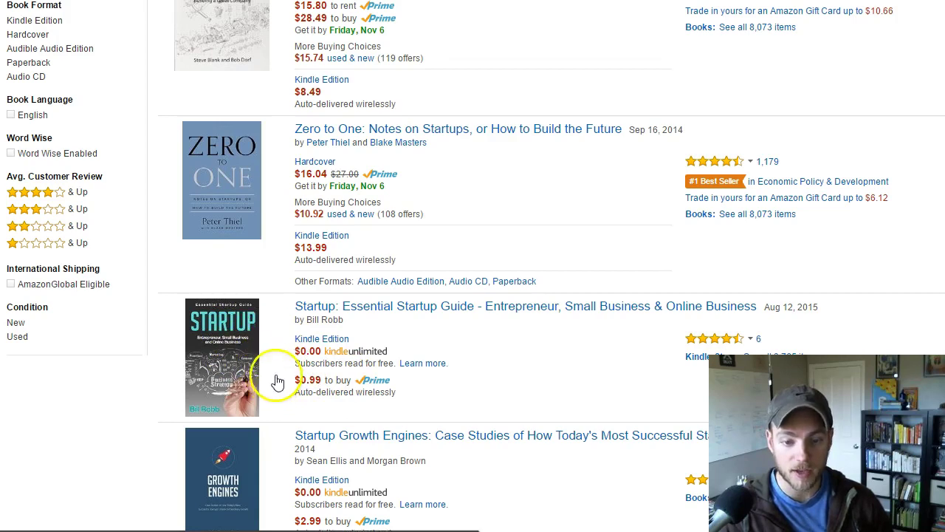
scroll(244, 317, down, 2)
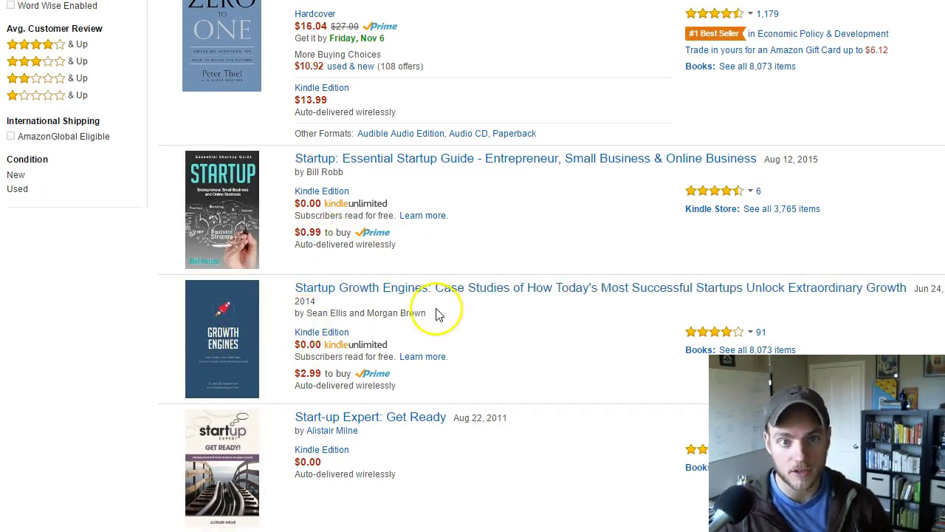
scroll(516, 316, down, 2)
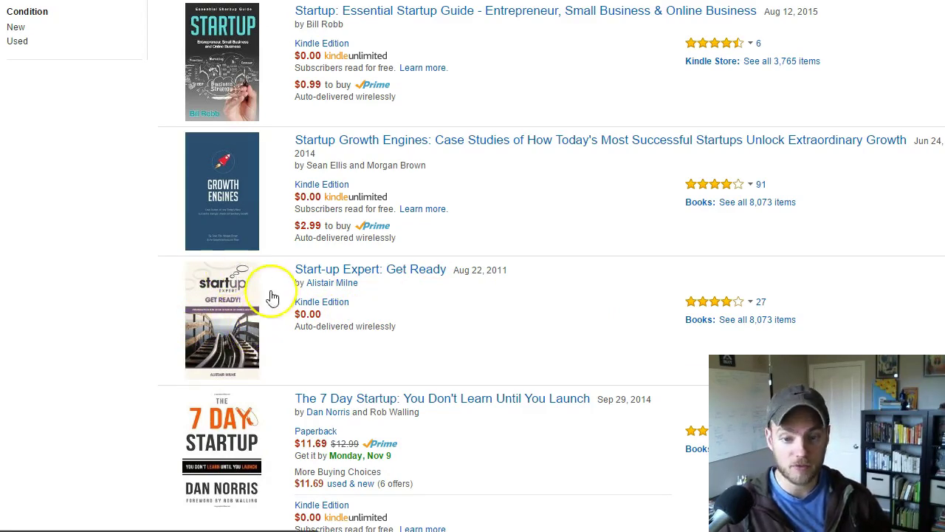
scroll(251, 333, down, 2)
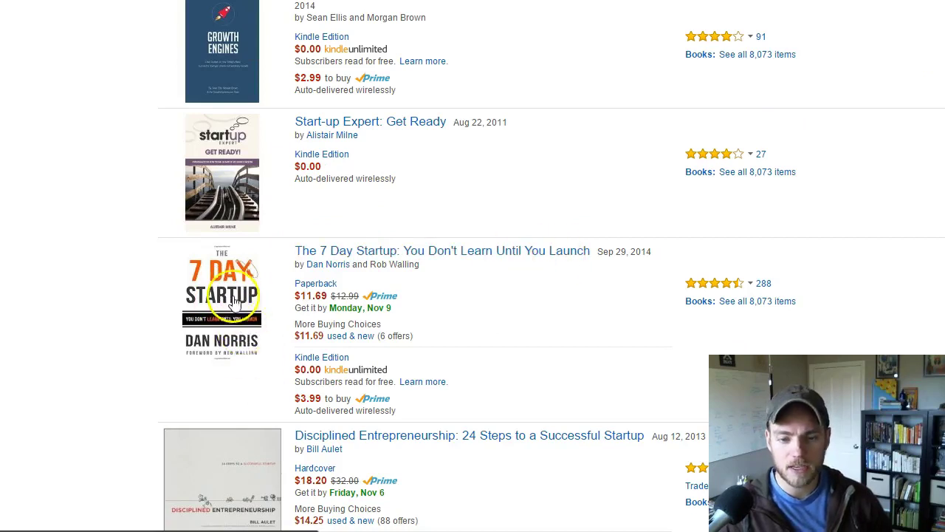
scroll(246, 303, up, 15)
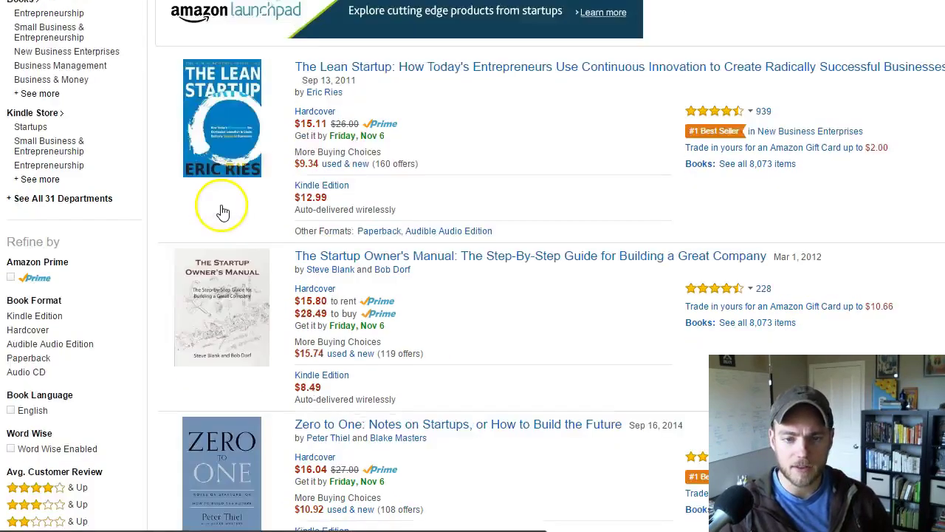
scroll(247, 256, down, 5)
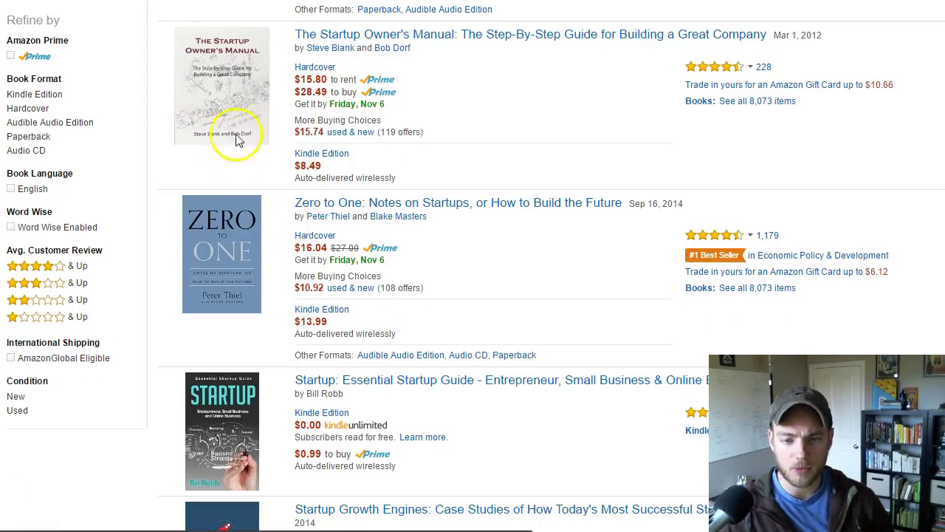
scroll(238, 140, down, 9)
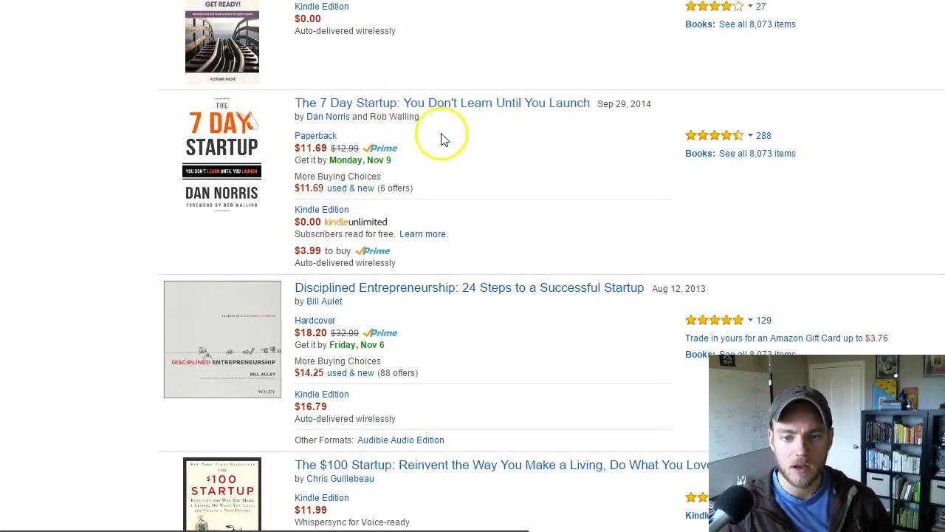
scroll(238, 302, up, 14)
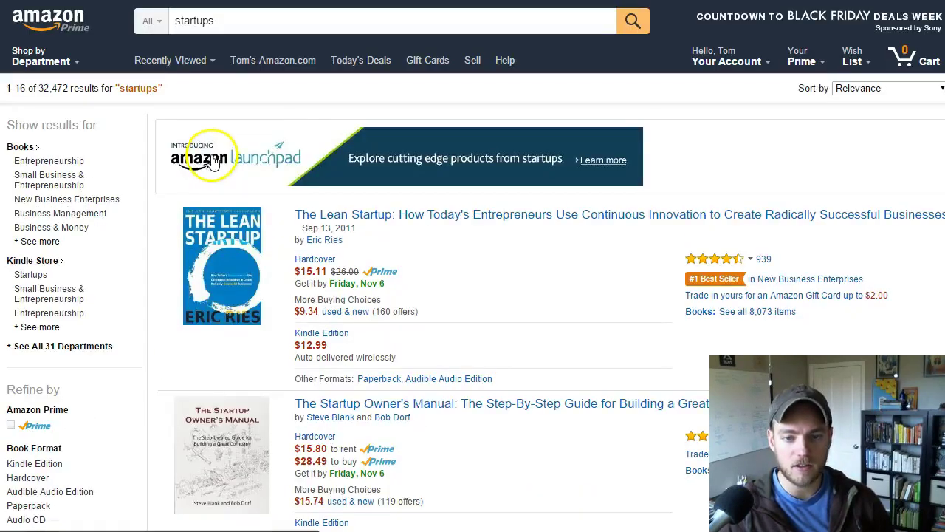
click(194, 21)
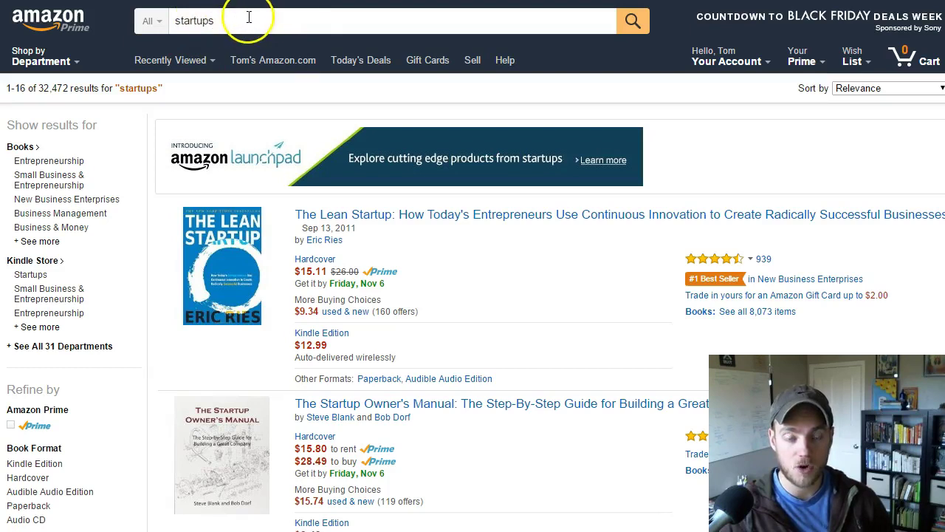
scroll(319, 235, down, 1)
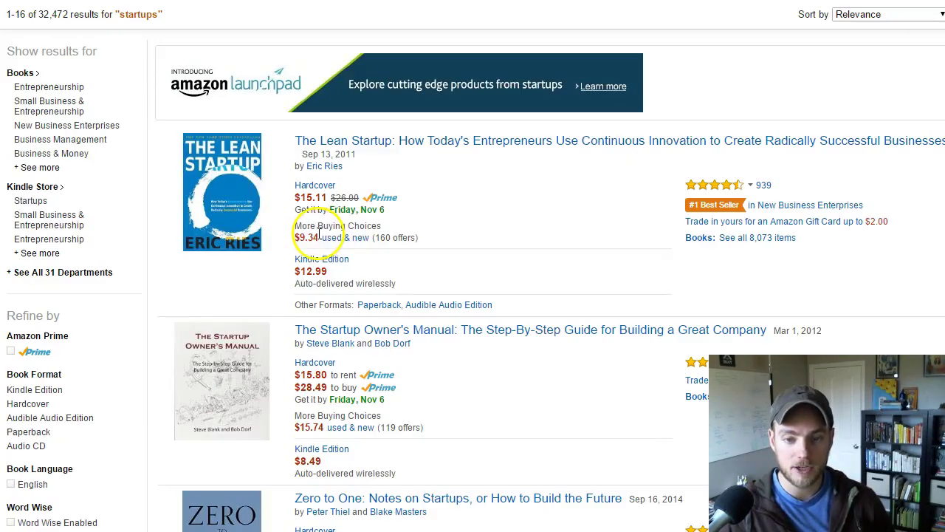
scroll(384, 266, up, 1)
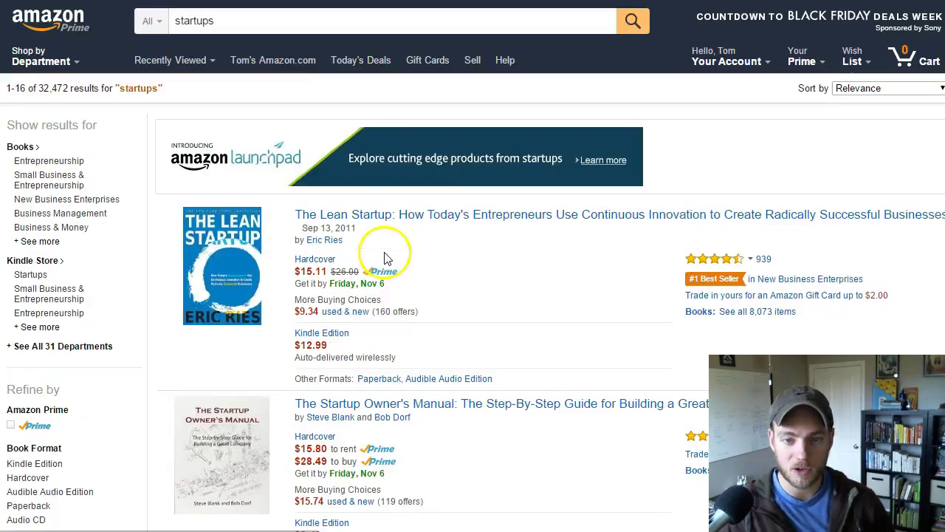
Extend the search phrase to "startups book" and run the search.
click(294, 23)
text(book)
key(Return)
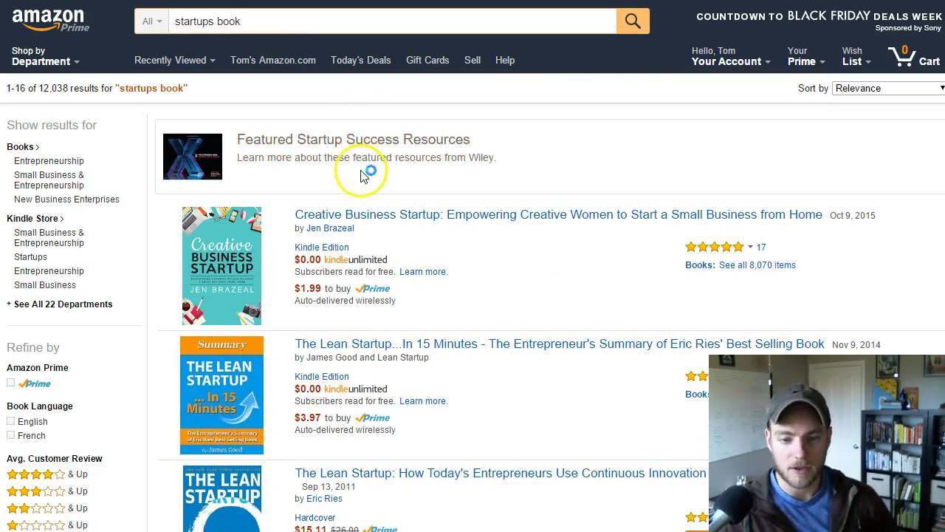
Change the search phrase to the singular "startup book" and run the search.
click(214, 22)
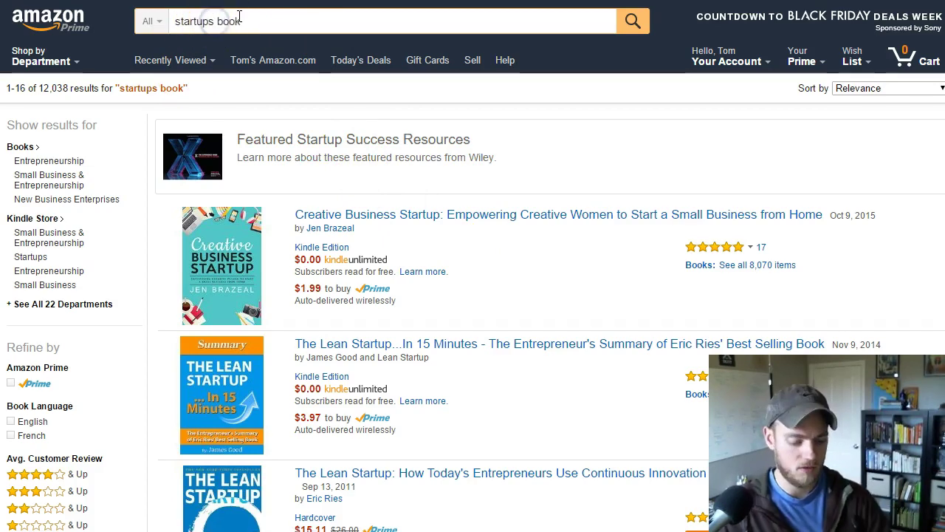
key(BackSpace)
key(Return)
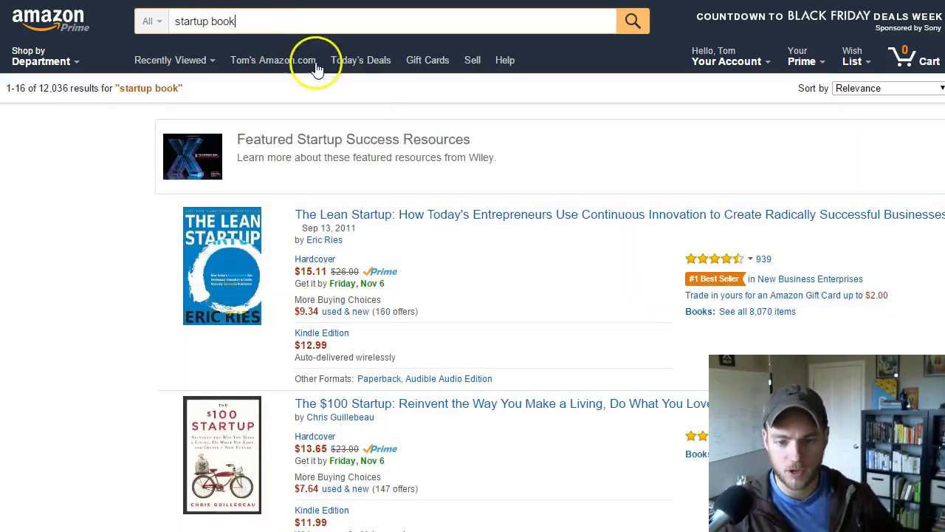
Look through the "startup book" results to see which titles rank for the phrase.
scroll(414, 185, down, 3)
scroll(421, 184, up, 2)
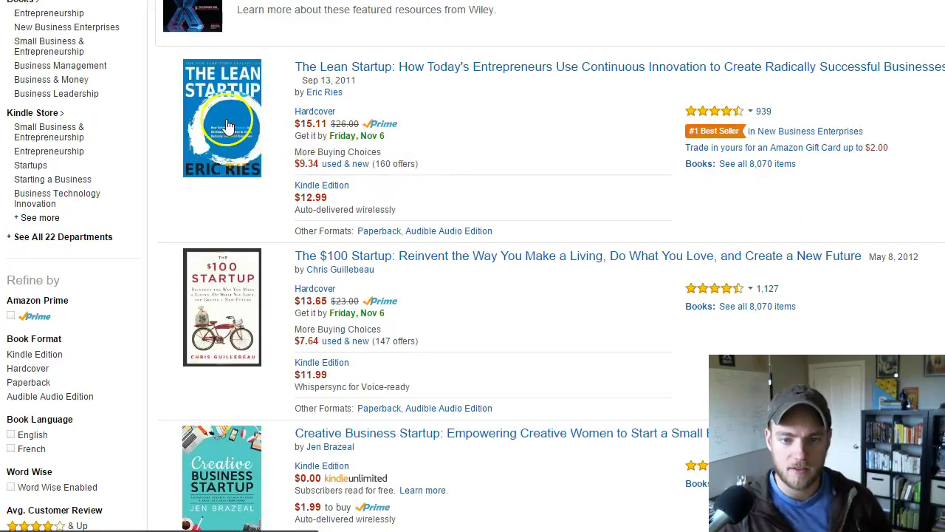
scroll(255, 319, down, 4)
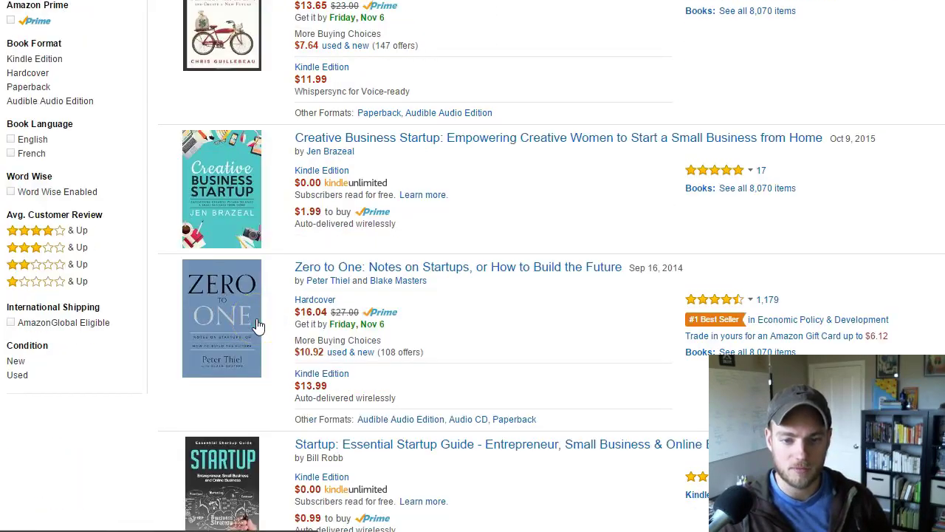
scroll(220, 170, down, 13)
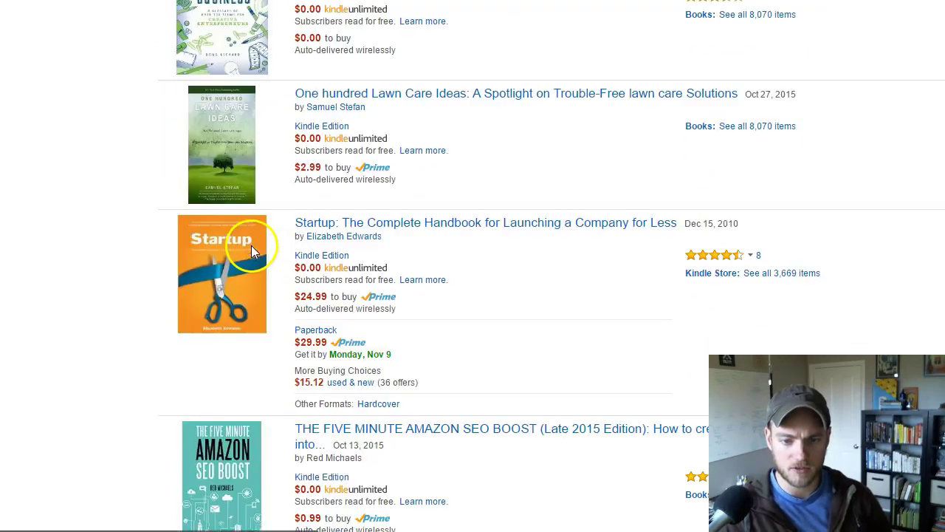
scroll(252, 253, down, 11)
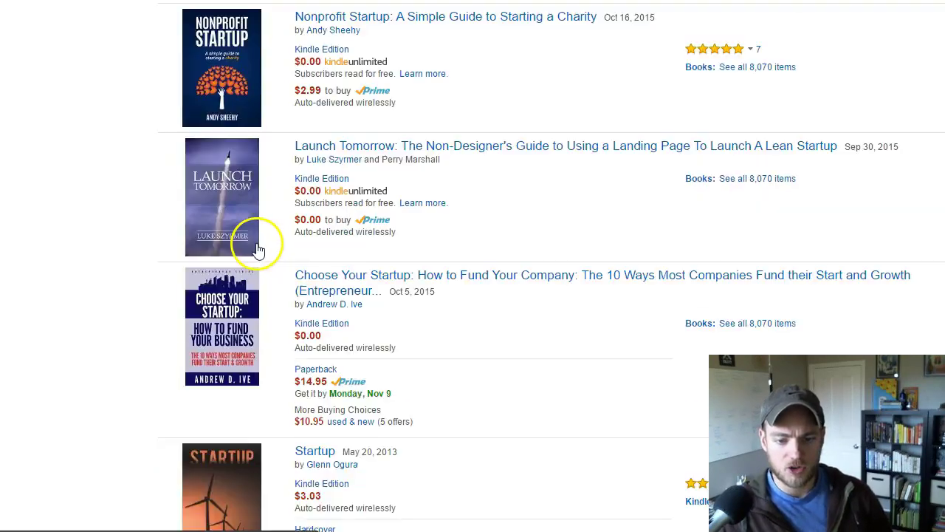
scroll(257, 250, up, 20)
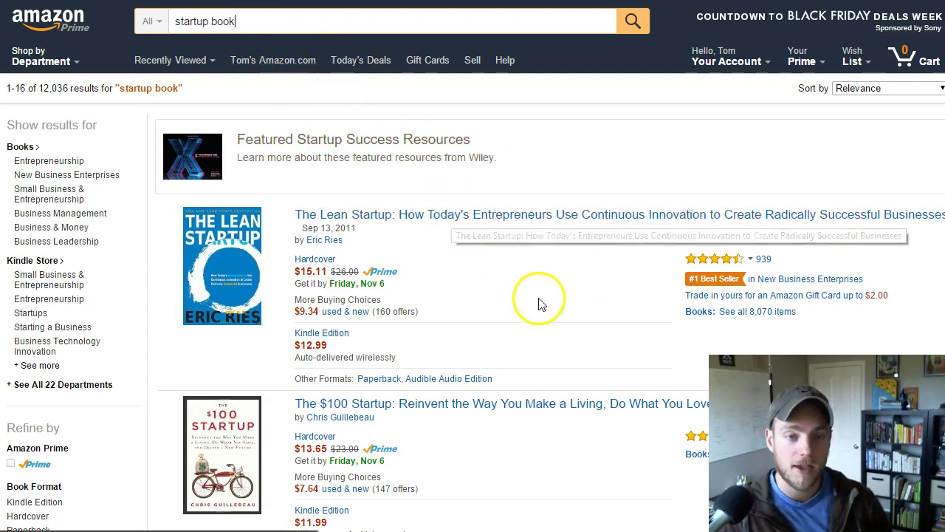
Switch to the Kindle product page of Notes From Seth Godin's Revolution Conference and look it over.
click(273, 12)
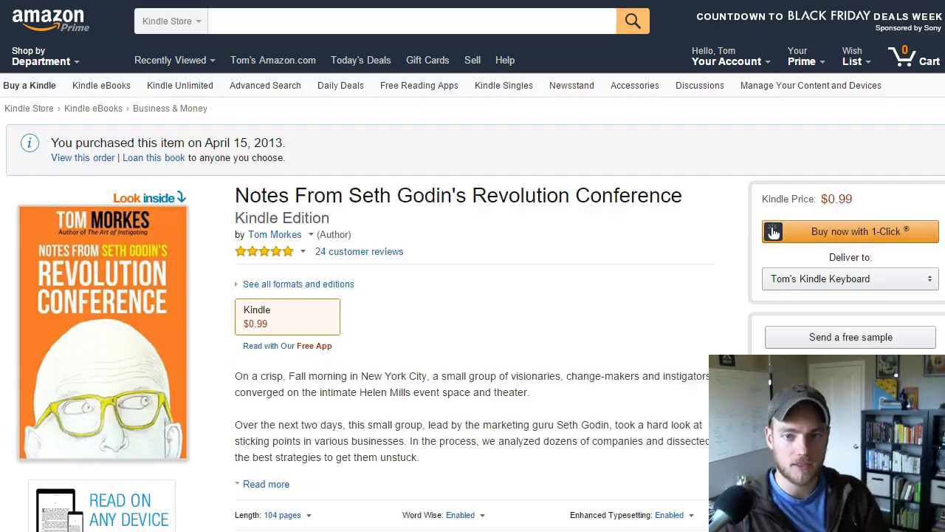
scroll(391, 231, down, 5)
scroll(391, 231, up, 5)
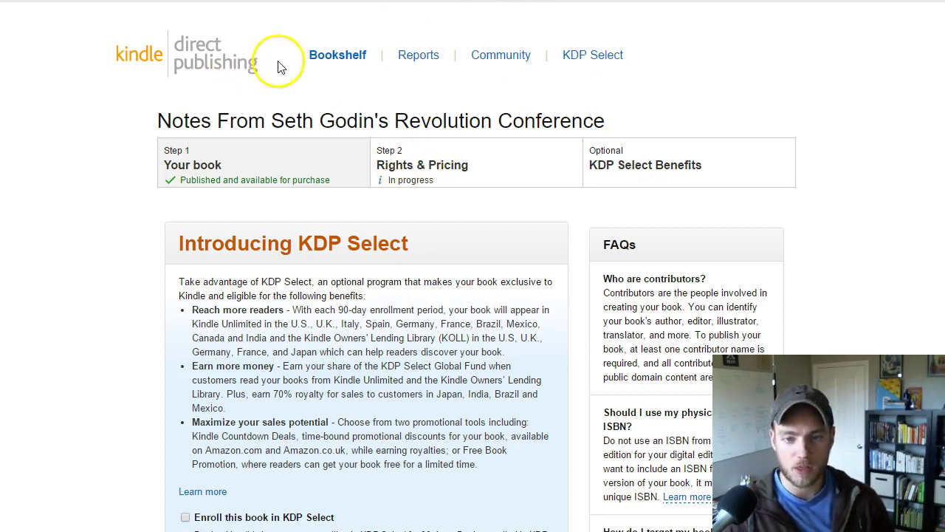
Look through the Kindle book details form, from the KDP Select introduction past the book name and subtitle to the description and contributors.
scroll(451, 211, down, 1)
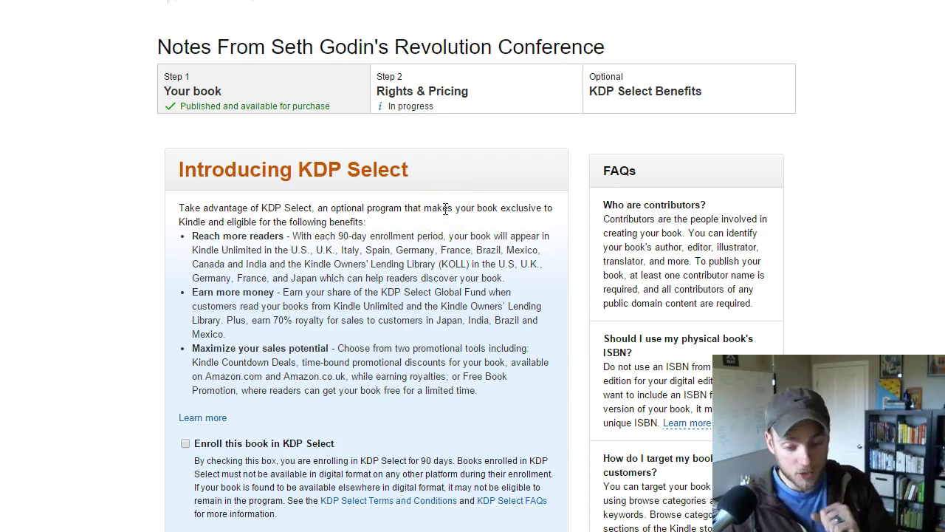
scroll(392, 236, down, 2)
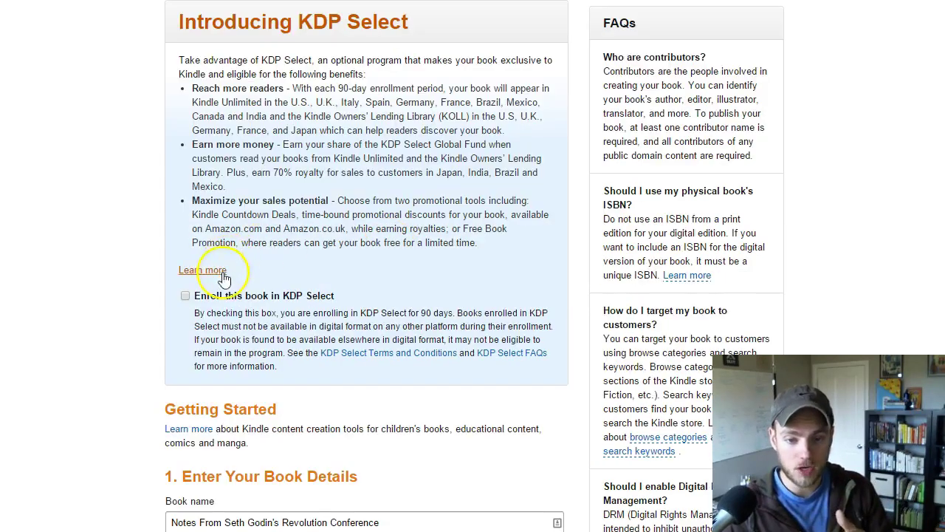
scroll(367, 264, down, 2)
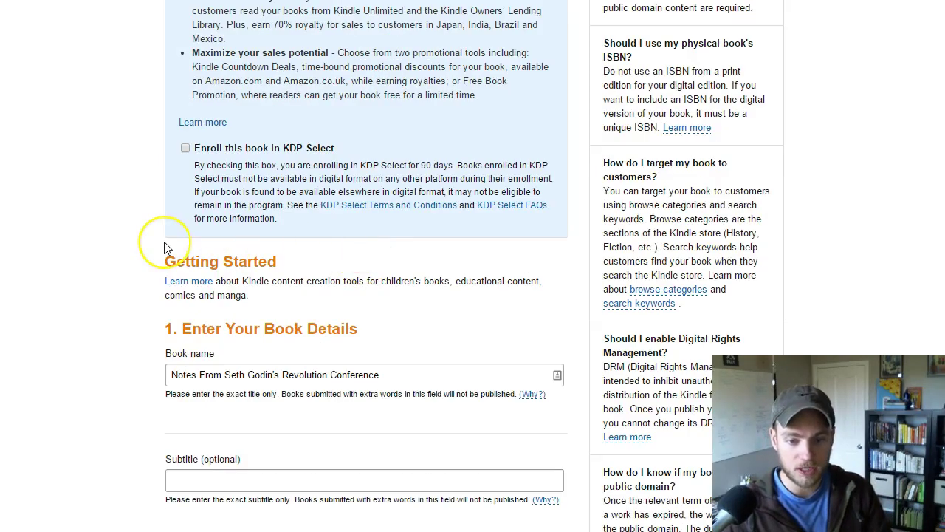
scroll(165, 248, up, 1)
scroll(165, 248, down, 2)
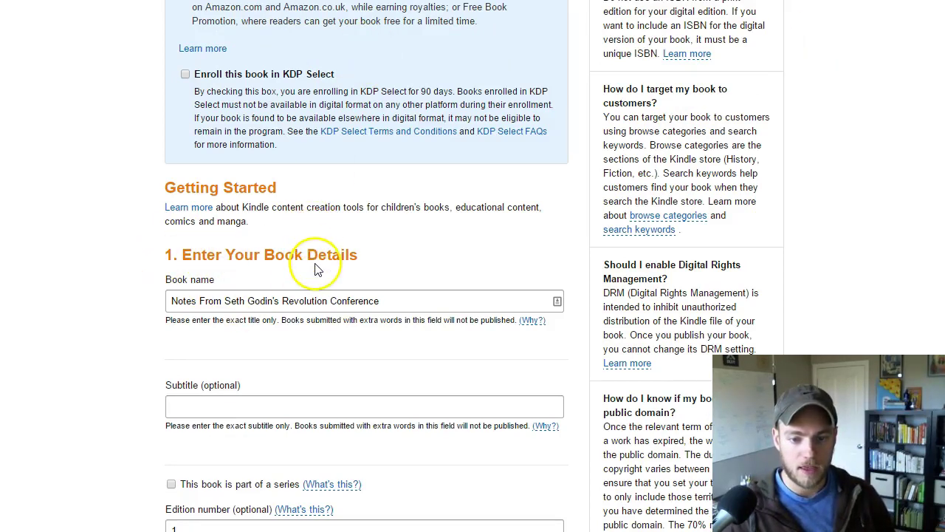
scroll(269, 260, down, 1)
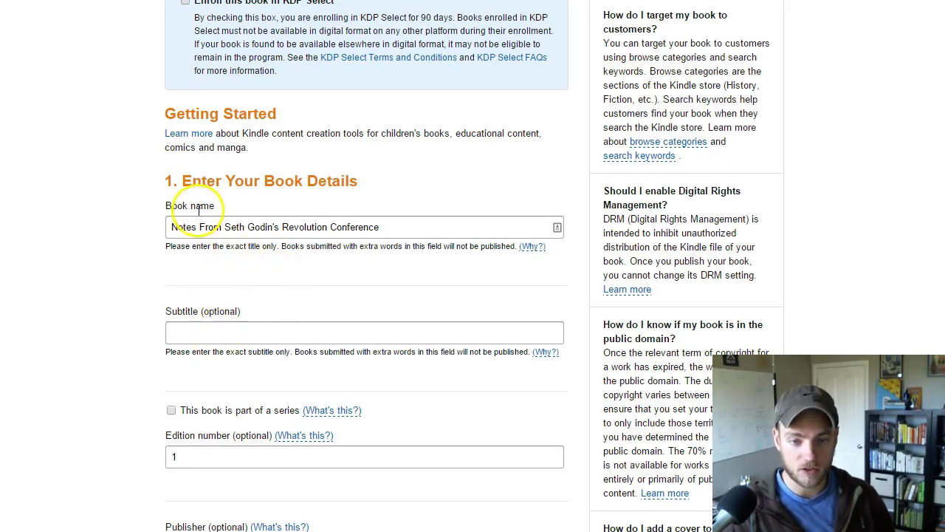
scroll(196, 339, down, 2)
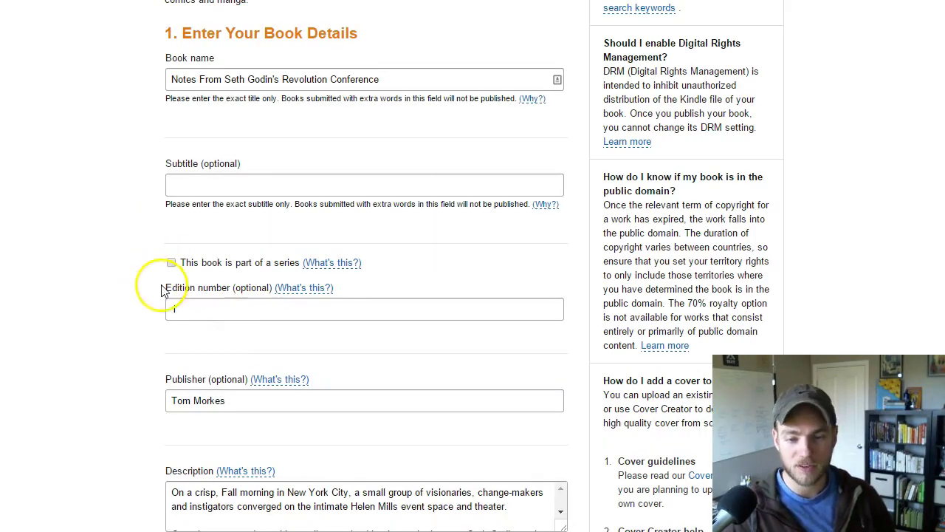
scroll(155, 296, down, 2)
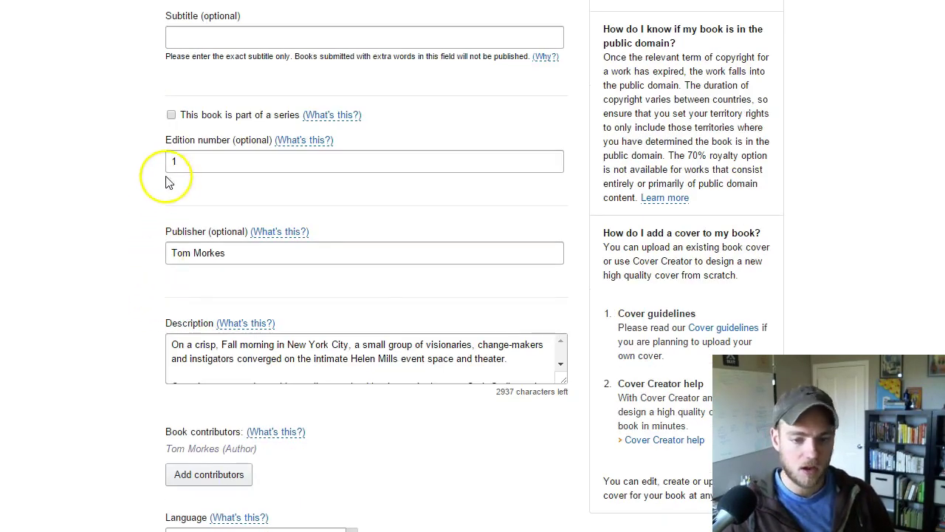
scroll(170, 192, down, 1)
scroll(155, 221, down, 1)
Mark the book name, subtitle, description and search keywords fields with red brackets, and point a red arrow at the categories.
scroll(291, 148, up, 5)
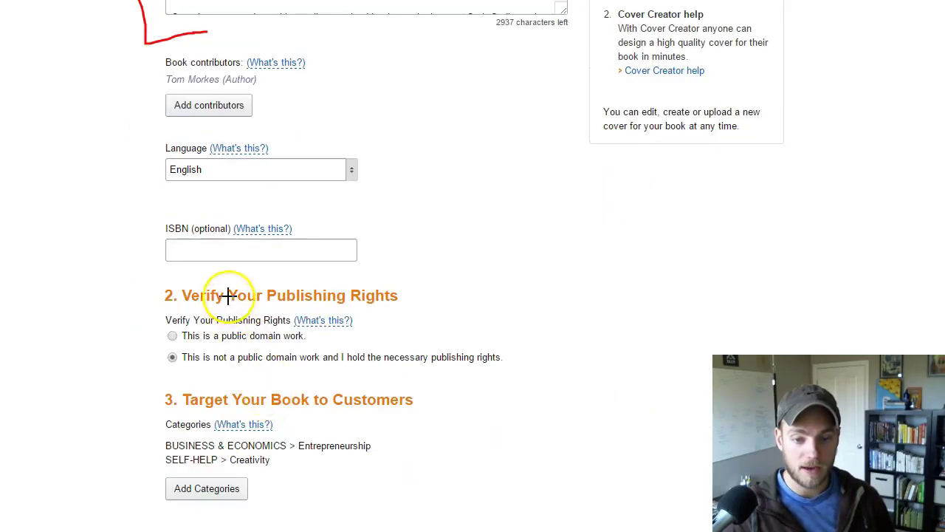
scroll(193, 210, down, 4)
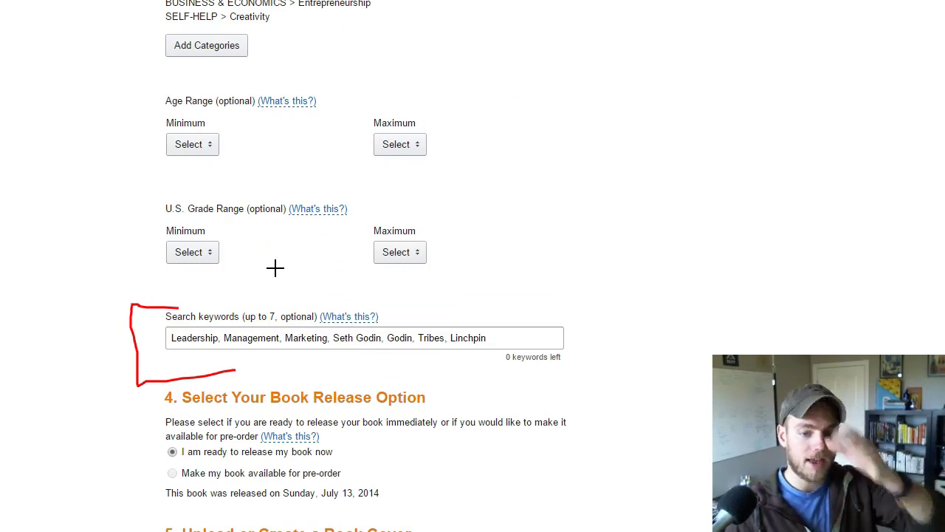
scroll(275, 267, up, 6)
scroll(279, 283, down, 3)
click(349, 378)
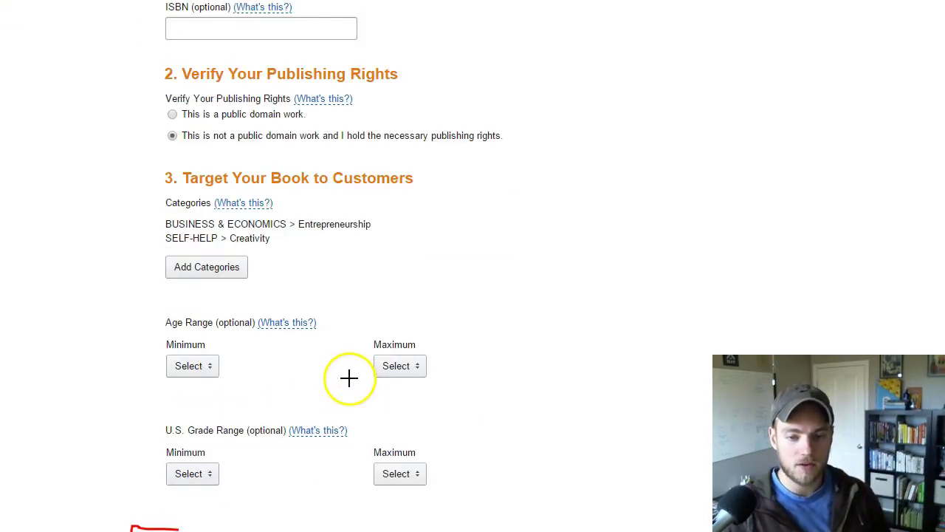
scroll(349, 378, up, 1)
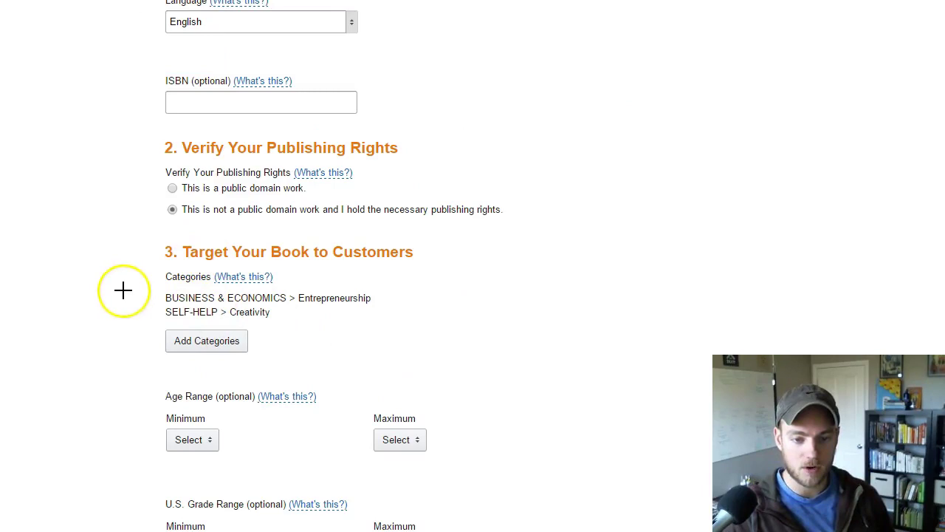
drag(59, 309, 128, 308)
Return to the bracketed book name and subtitle fields of the form and look them over.
scroll(130, 247, up, 11)
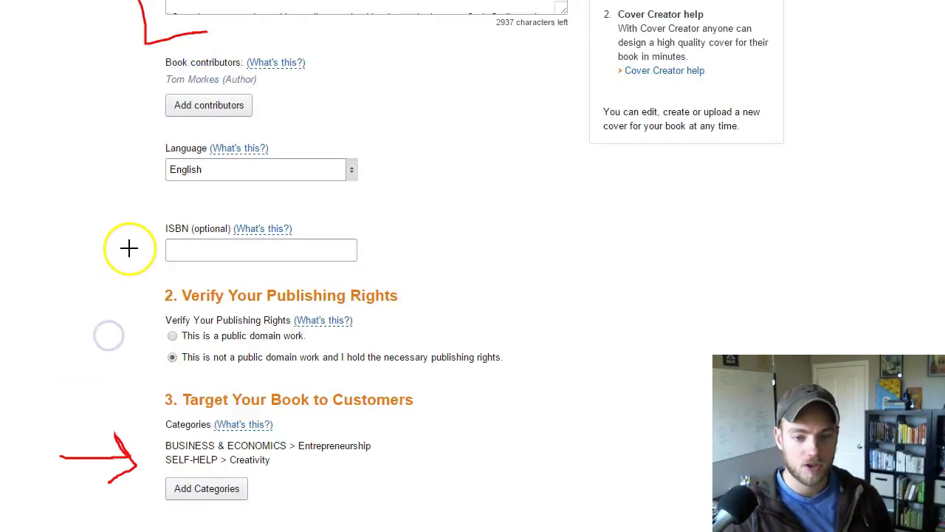
click(201, 181)
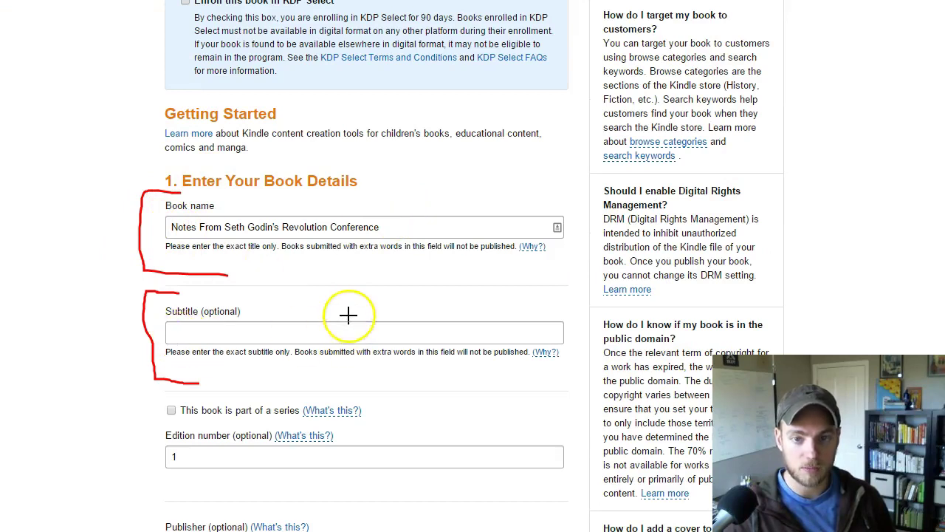
scroll(348, 317, down, 1)
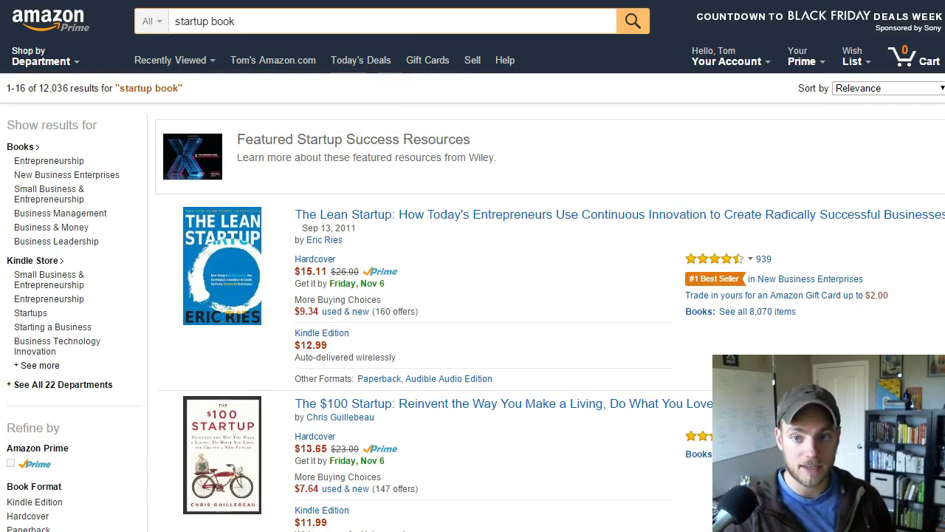
Switch to Amazon, search for "startups" and view the product page of The 7 Day Startup to examine its title and subtitle.
drag(236, 21, 123, 23)
text(startups)
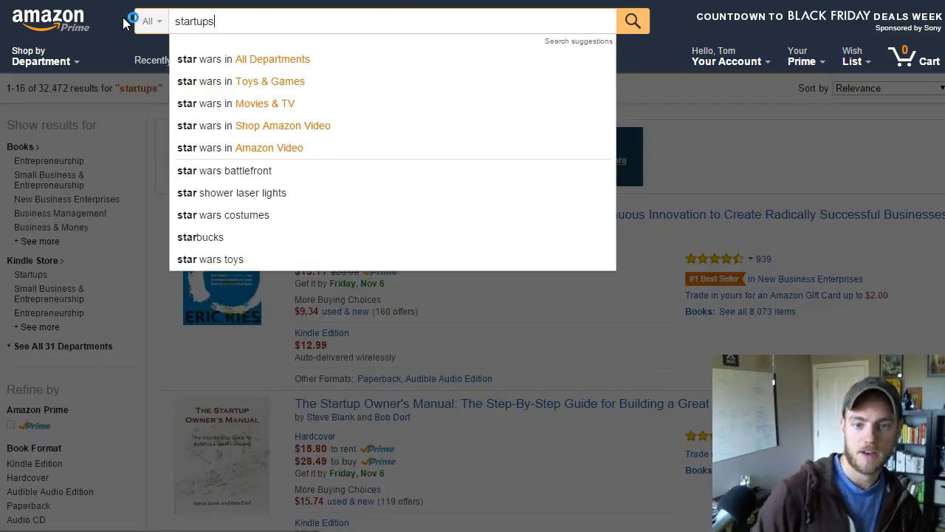
key(Return)
scroll(465, 295, down, 10)
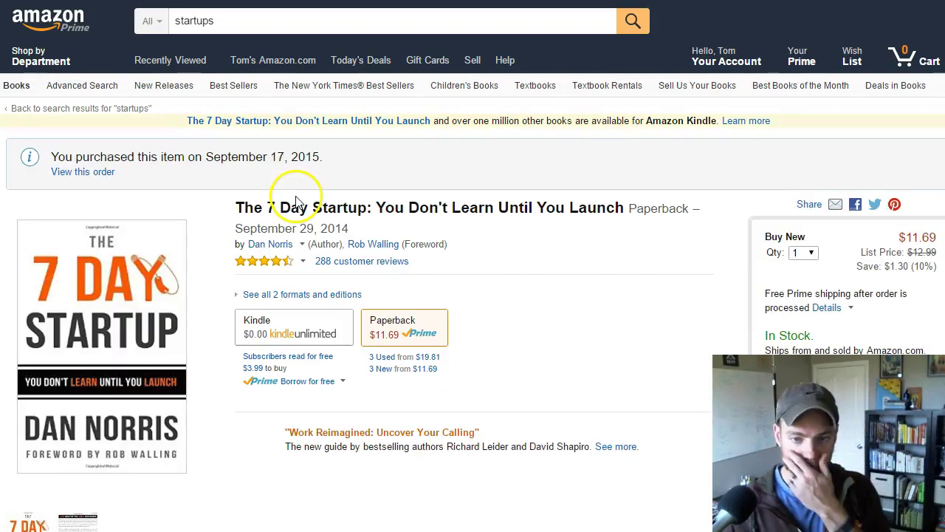
scroll(558, 162, down, 3)
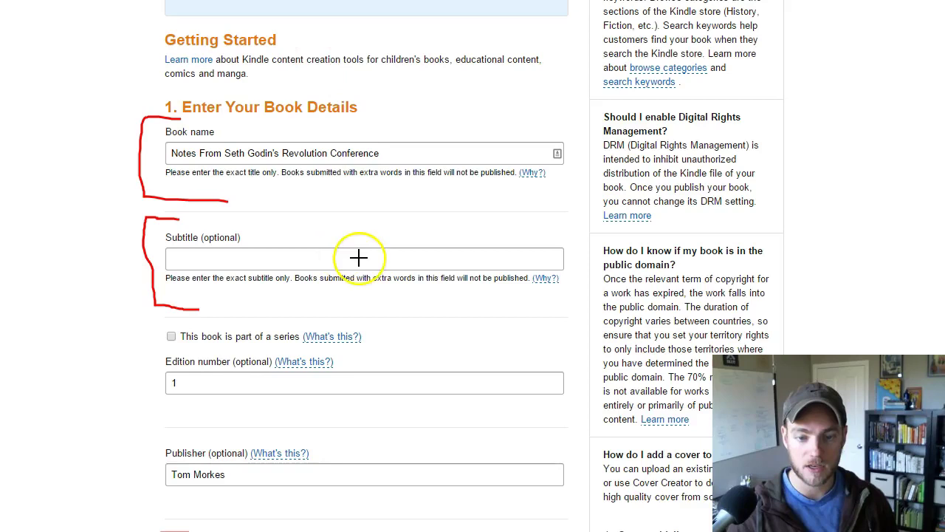
Switch back to the Kindle book details form and underline the remaining character count below the description in red.
scroll(347, 256, down, 4)
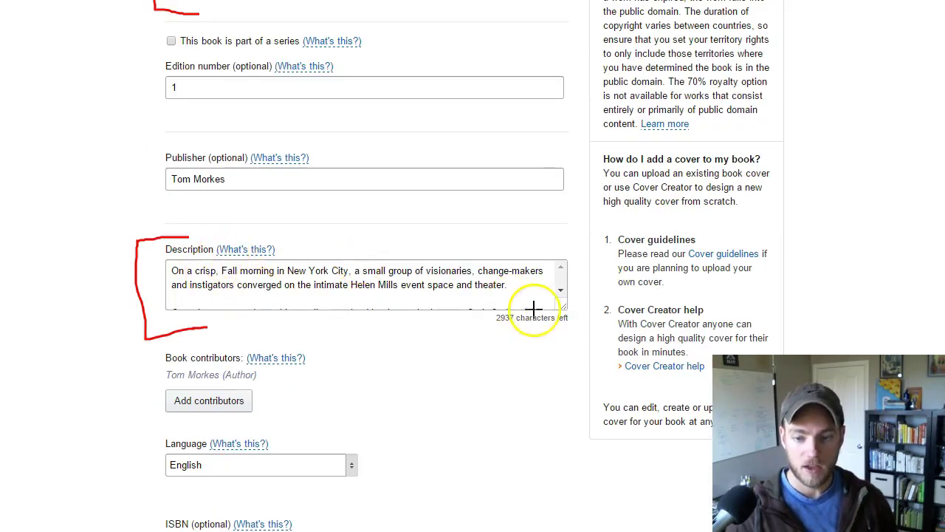
mouse_move(524, 326)
mouse_down()
mouse_move(514, 333)
mouse_move(534, 345)
mouse_move(526, 347)
mouse_up()
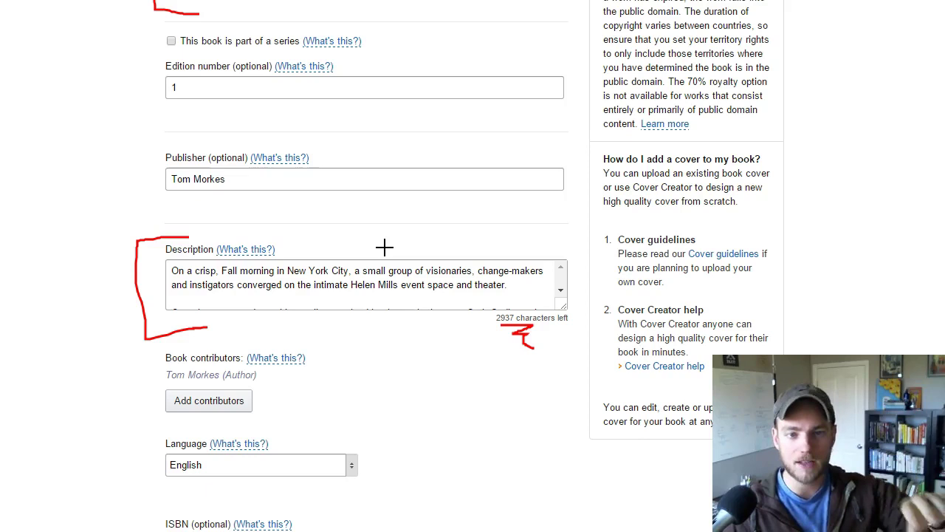
click(424, 184)
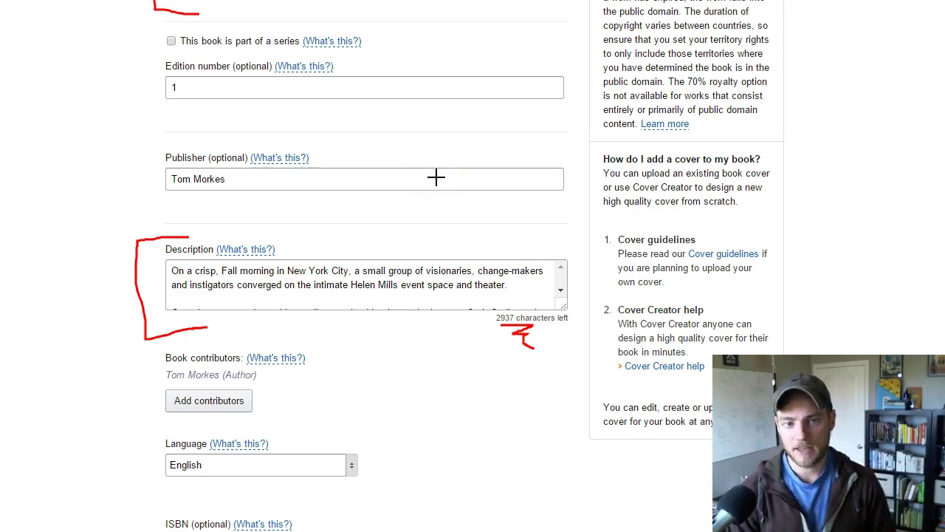
click(553, 245)
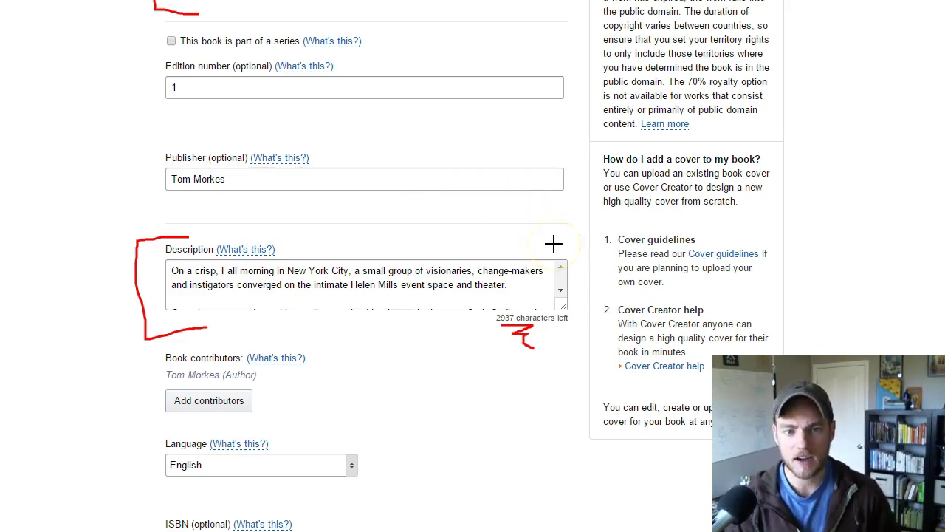
click(415, 252)
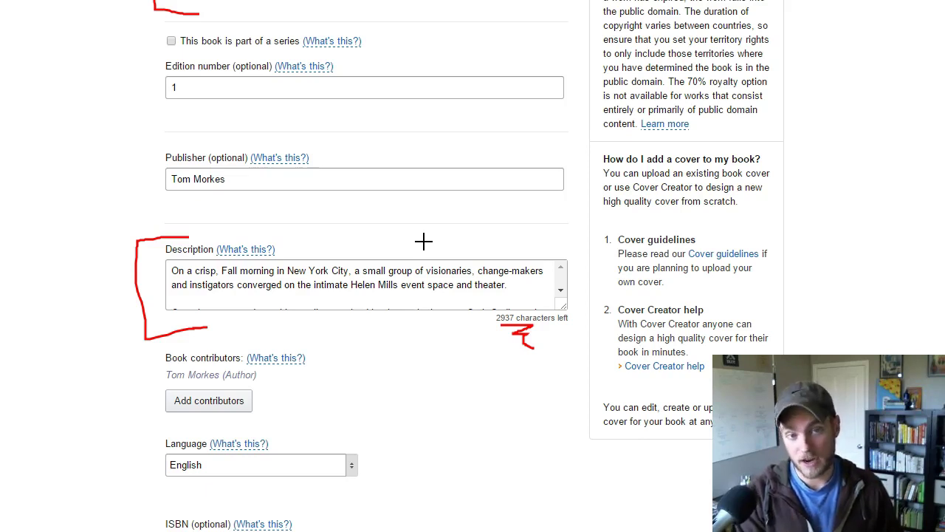
Box the limit of 7 search keywords in red and draw a red arrow pointing at the keywords field.
scroll(423, 240, down, 11)
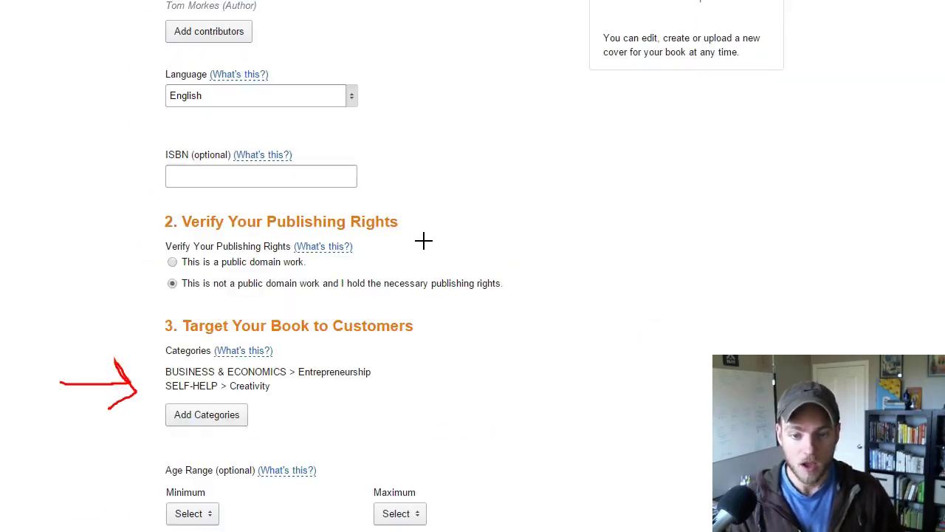
click(419, 240)
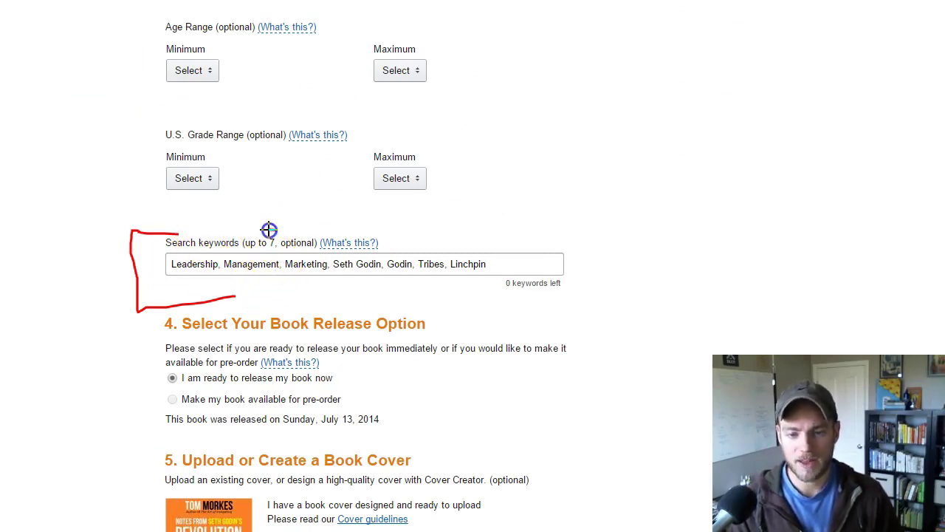
drag(266, 253, 278, 208)
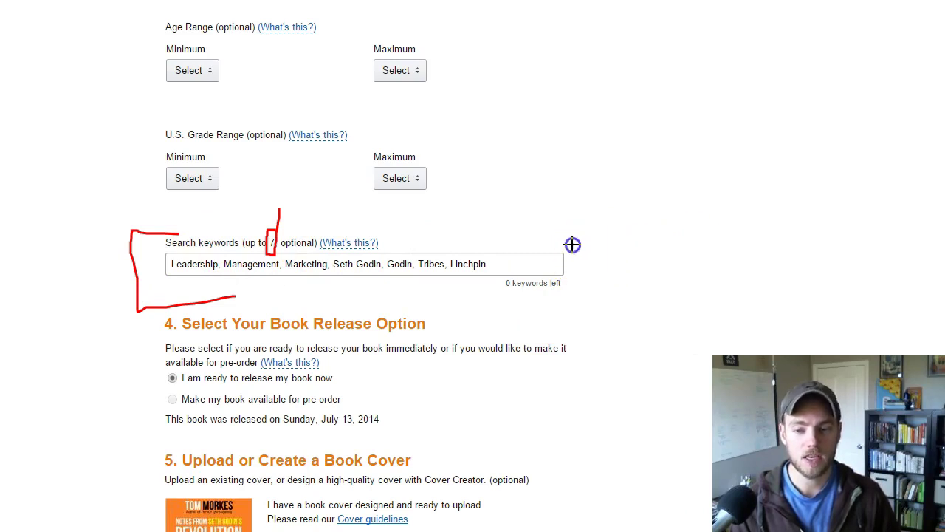
mouse_move(588, 240)
mouse_down()
mouse_move(519, 259)
mouse_move(514, 250)
mouse_up()
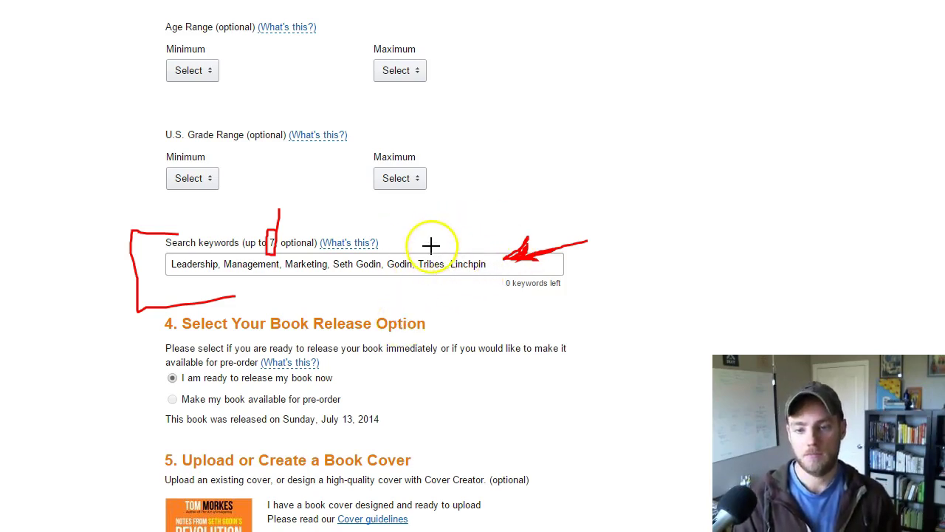
Circle the keywords Tribes, Linchpin and Seth Godin in red, and underline Leadership, Management and Marketing.
mouse_move(431, 245)
mouse_down()
mouse_move(416, 266)
mouse_move(500, 266)
mouse_move(437, 238)
mouse_up()
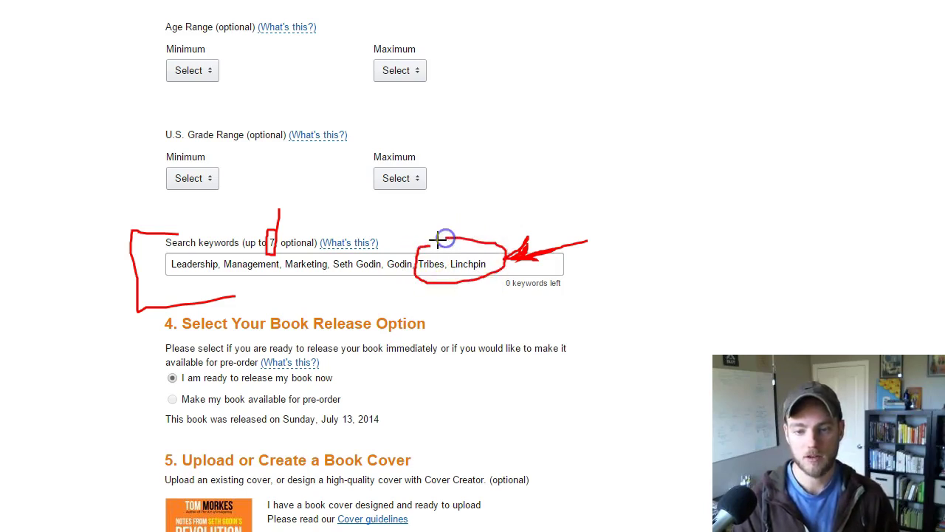
mouse_move(373, 272)
mouse_down()
mouse_move(340, 271)
mouse_move(350, 245)
mouse_move(341, 251)
mouse_move(360, 278)
mouse_move(376, 249)
mouse_move(340, 257)
mouse_up()
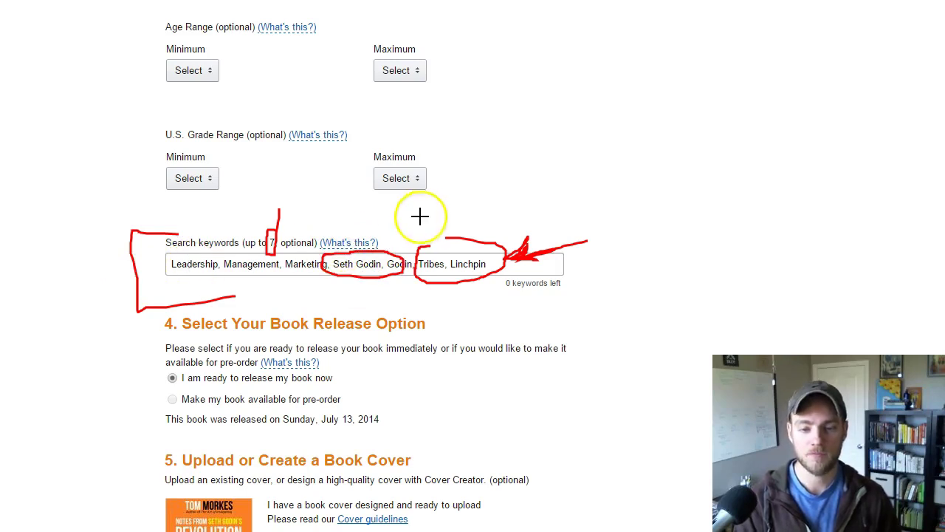
drag(178, 272, 337, 268)
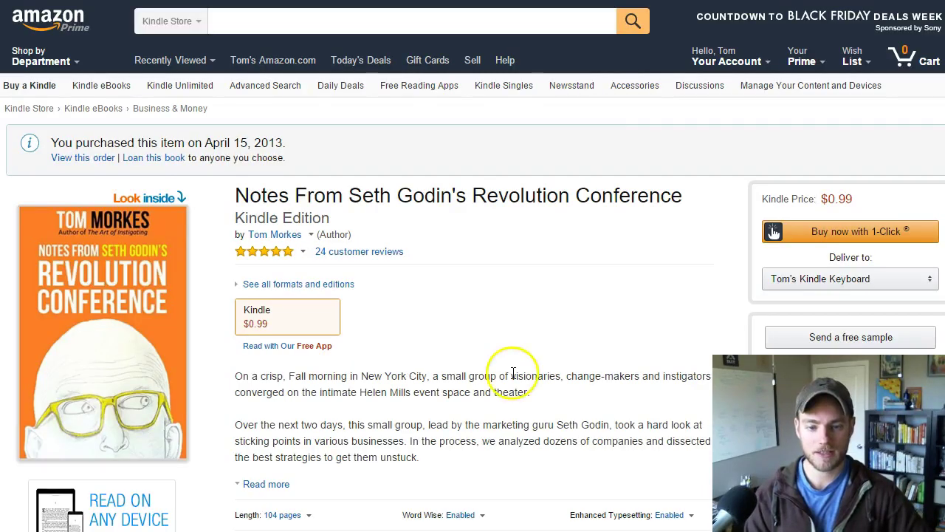
Switch to the Amazon product page of Notes From Seth Godin's Revolution Conference and examine its Best Sellers Rank by category.
scroll(510, 380, down, 20)
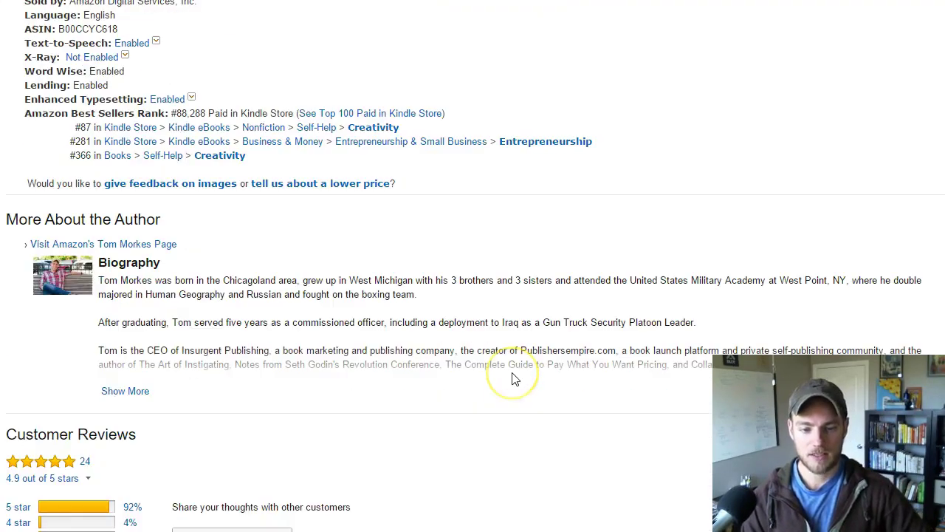
scroll(510, 373, up, 1)
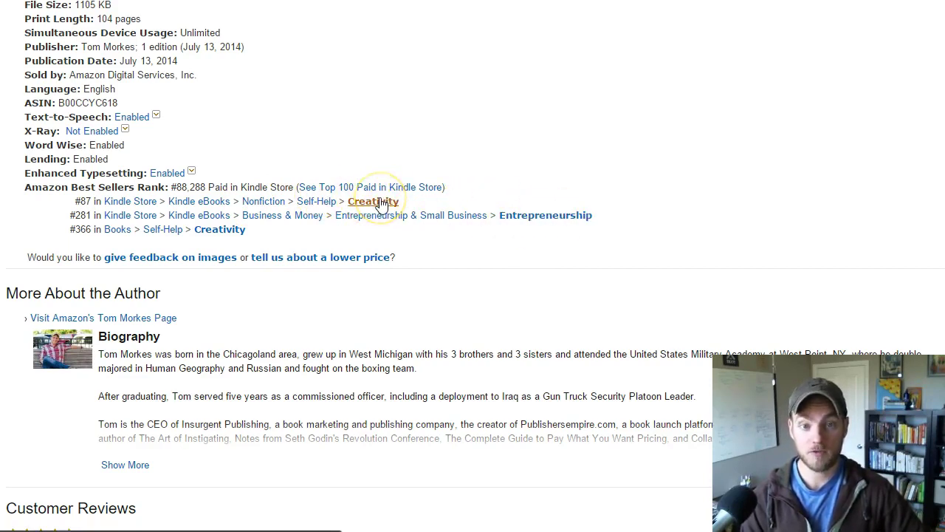
scroll(422, 147, down, 1)
scroll(418, 158, up, 1)
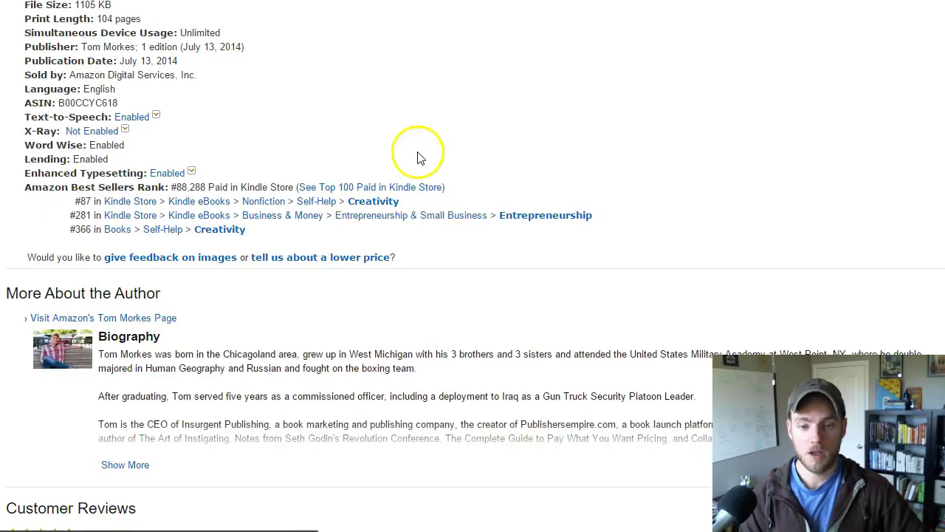
scroll(413, 162, down, 4)
scroll(412, 163, up, 3)
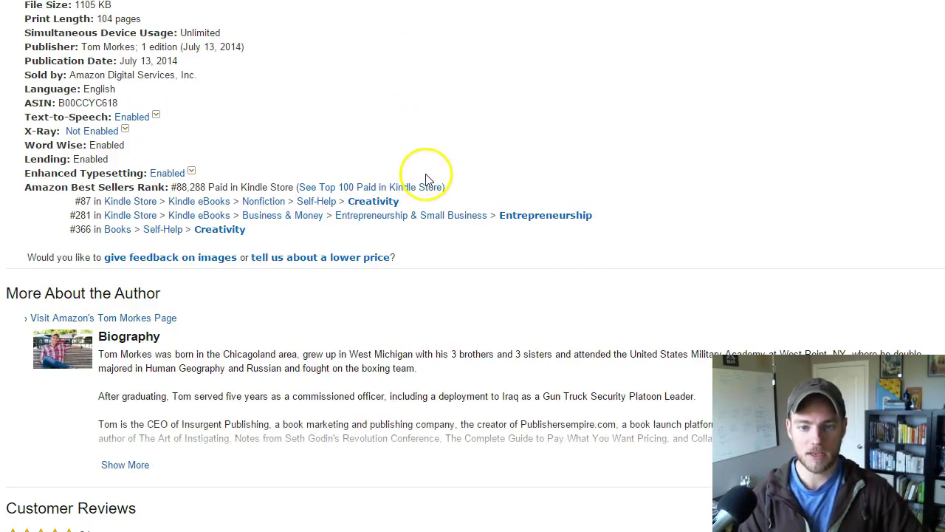
Switch back to the Kindle book details form and go to the categories marked with the red arrow.
scroll(417, 164, up, 1)
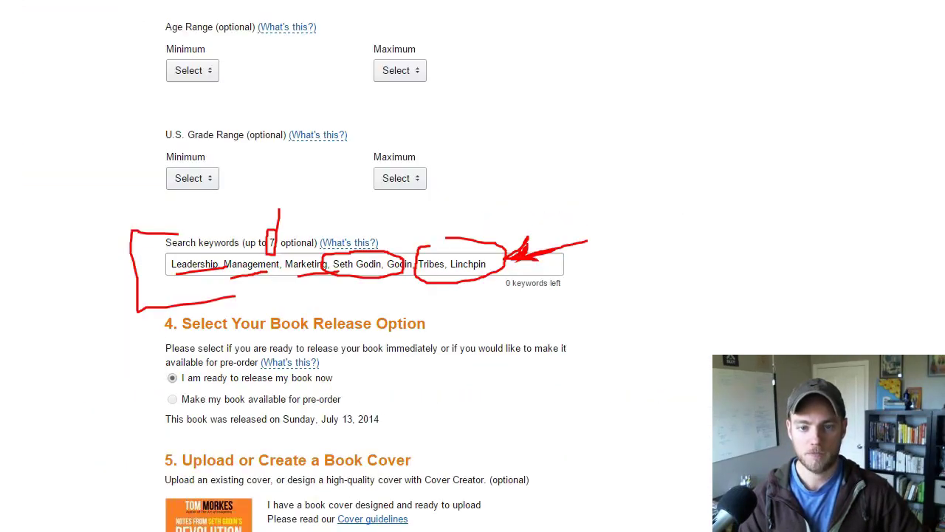
scroll(441, 200, up, 5)
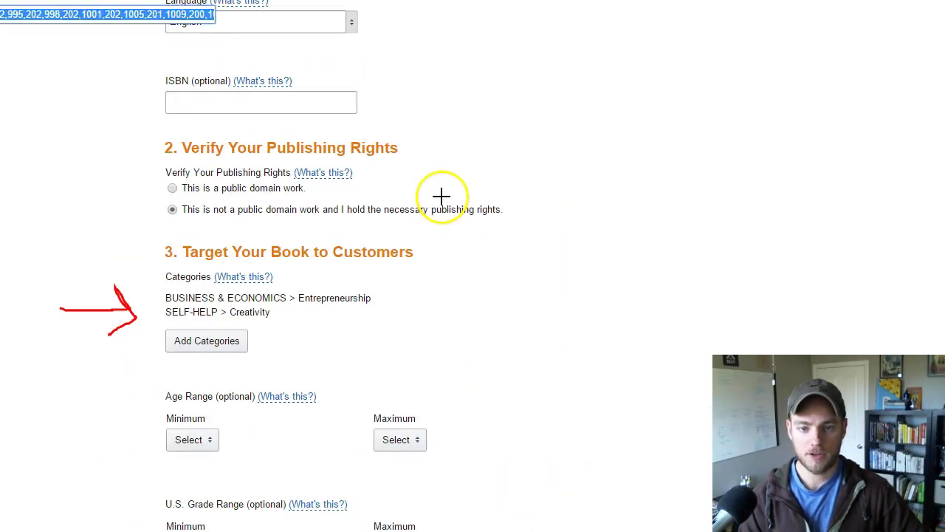
Mark the categories Creativity and Entrepreneurship with red arrowheads and clear the red annotations from the form.
mouse_move(300, 318)
mouse_down()
mouse_move(281, 311)
mouse_move(295, 307)
mouse_up()
mouse_move(394, 298)
mouse_down()
mouse_move(375, 301)
mouse_move(386, 310)
mouse_up()
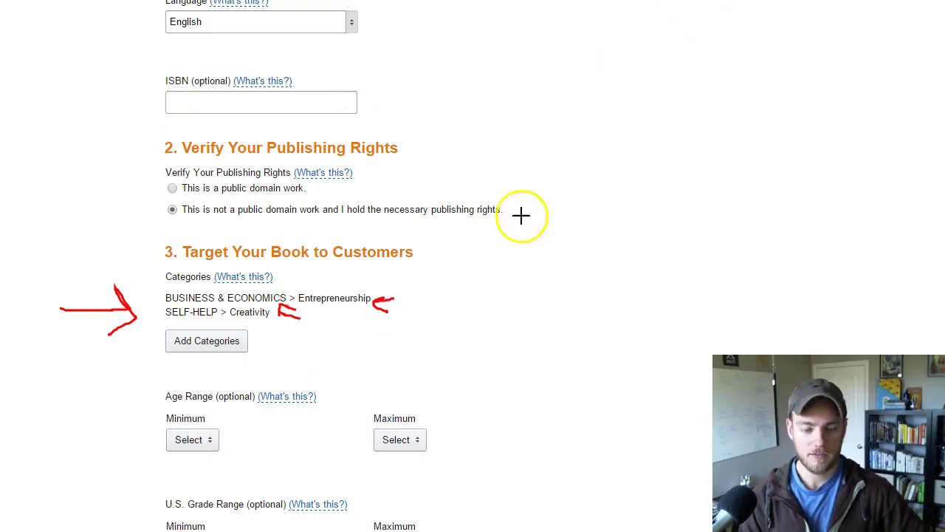
key(Escape)
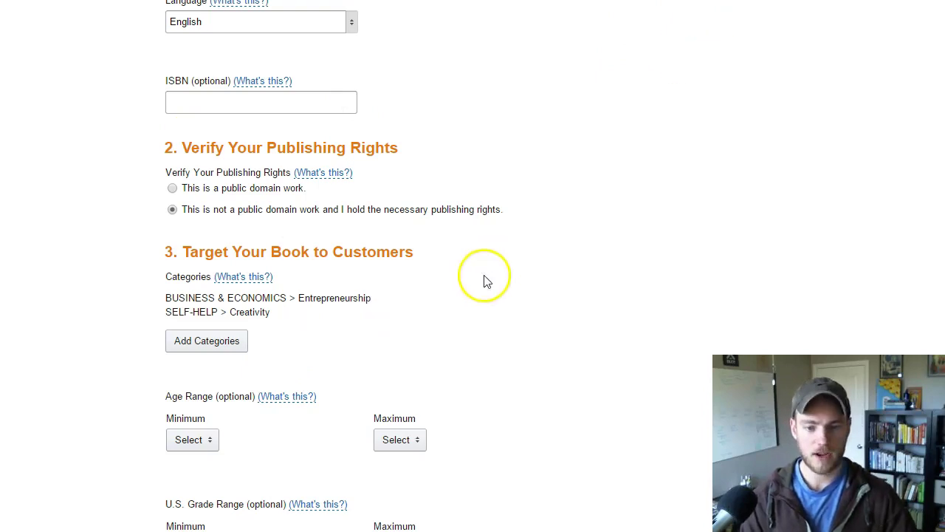
Open the category chooser for the book and expand BUSINESS & ECONOMICS.
click(212, 343)
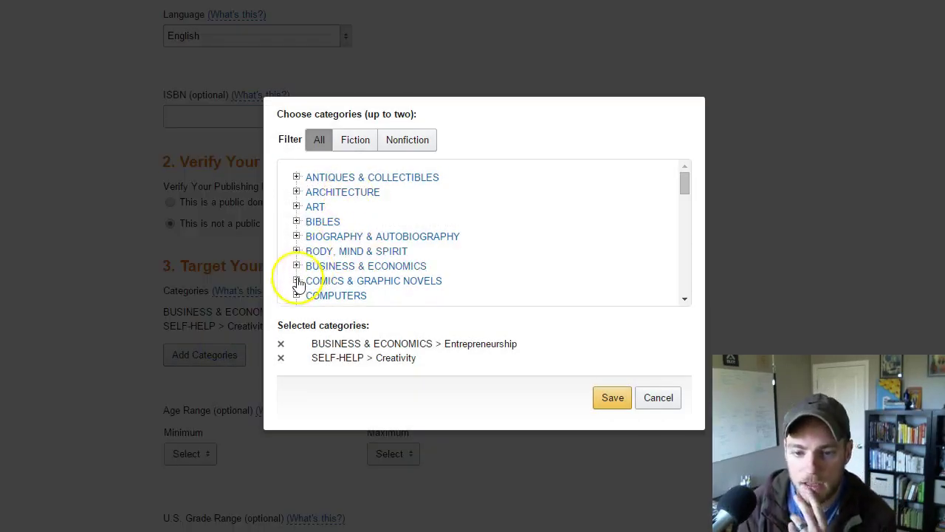
scroll(310, 215, down, 3)
scroll(308, 215, down, 3)
scroll(310, 222, up, 5)
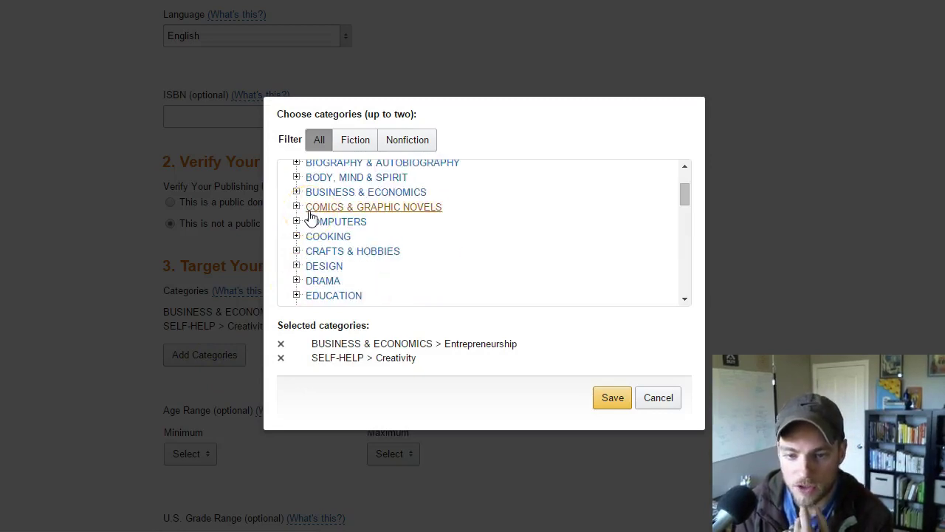
click(296, 192)
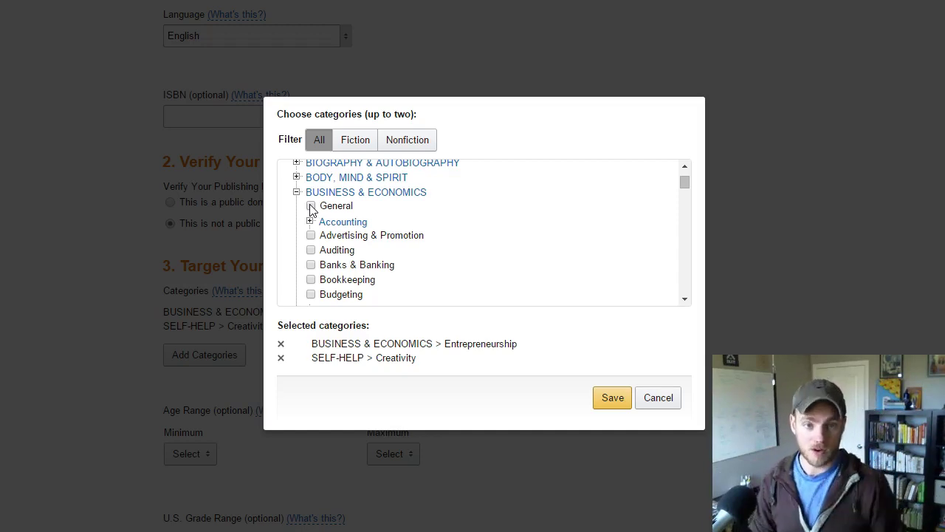
Expand Accounting under BUSINESS & ECONOMICS, look at its subcategories and collapse it again.
click(311, 220)
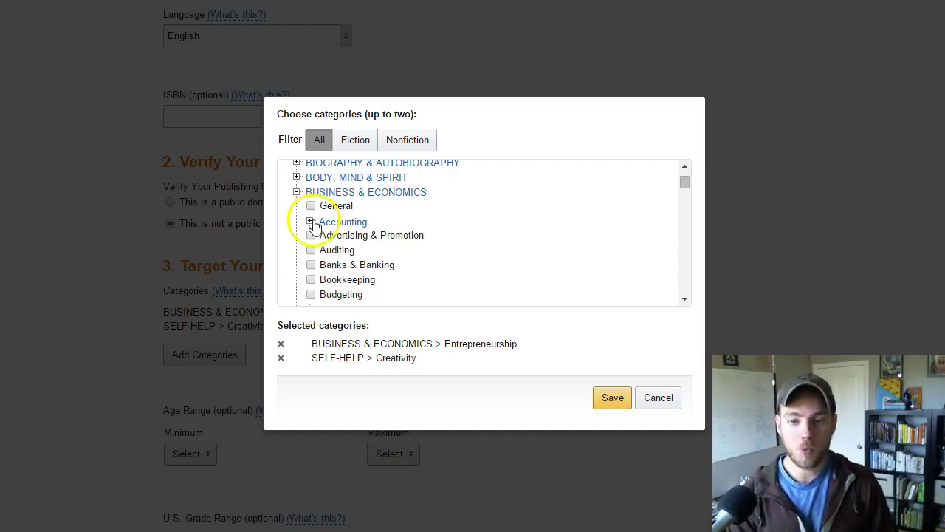
click(310, 222)
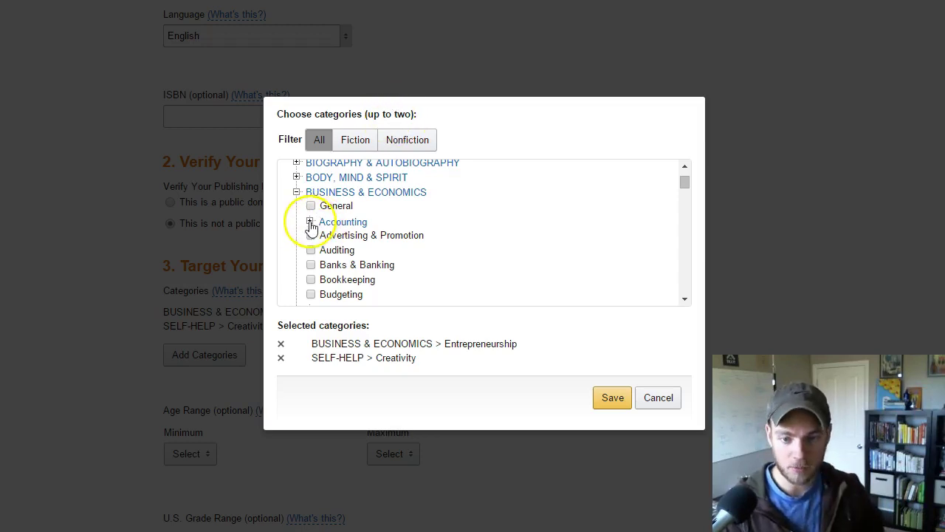
click(310, 222)
scroll(429, 212, down, 1)
scroll(430, 212, up, 1)
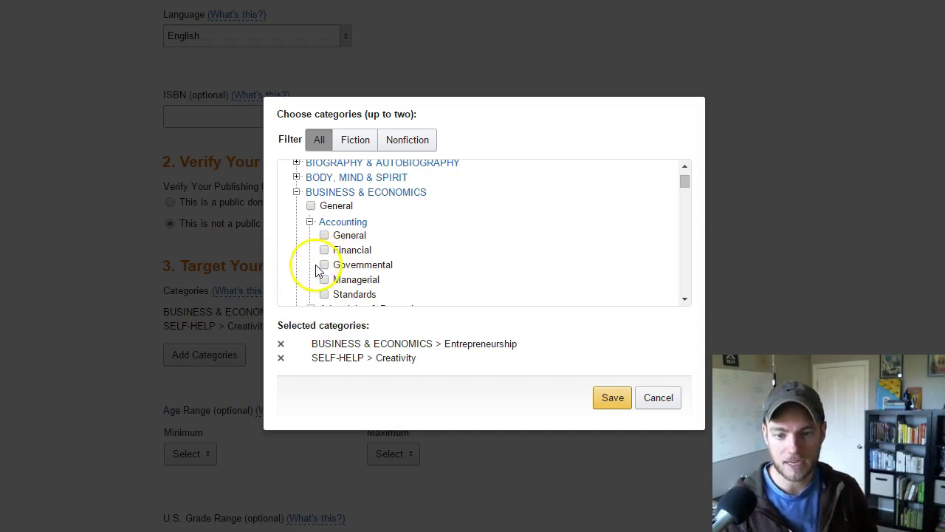
click(310, 224)
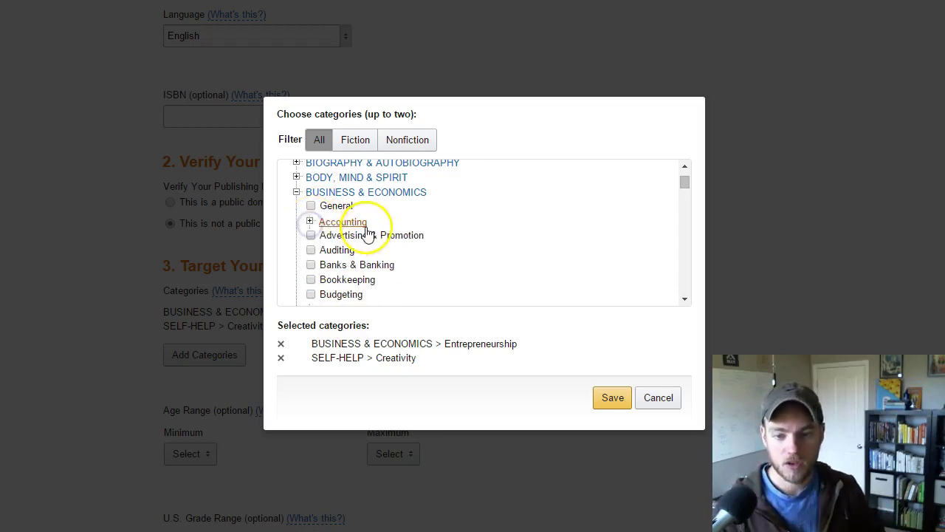
Expand Business Communication and Careers to look through their subcategories.
scroll(364, 227, down, 2)
scroll(367, 232, up, 1)
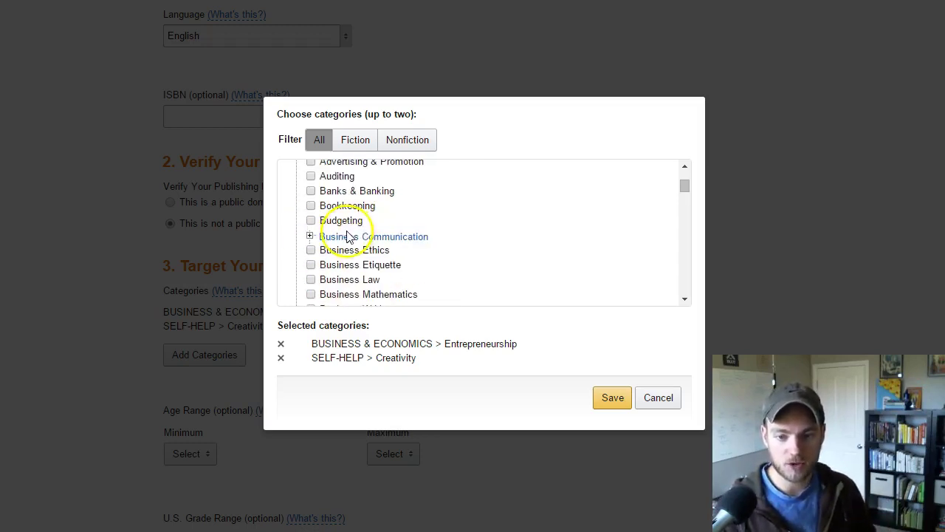
click(310, 237)
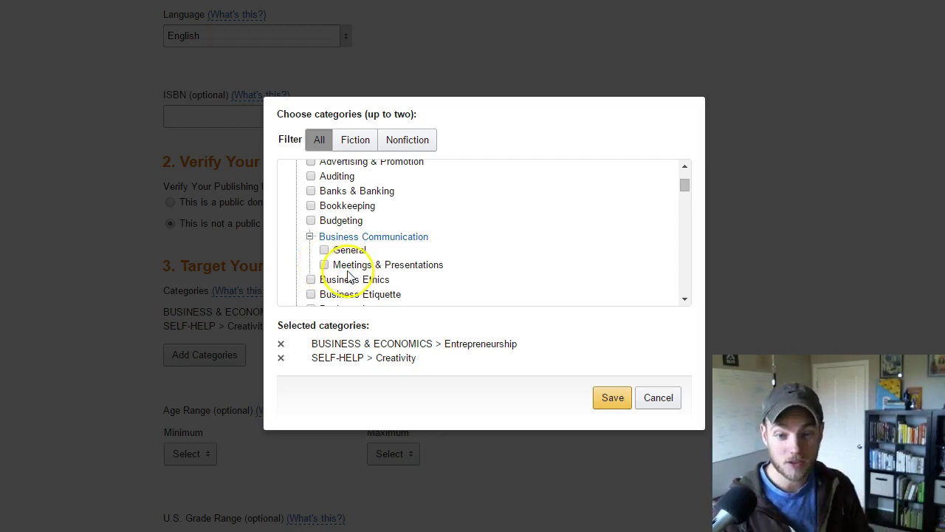
scroll(354, 236, down, 3)
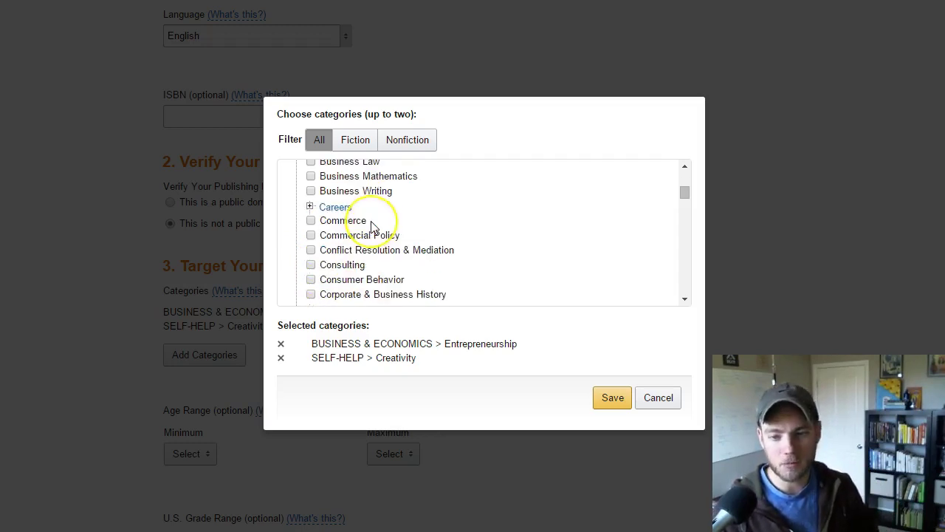
scroll(362, 233, up, 2)
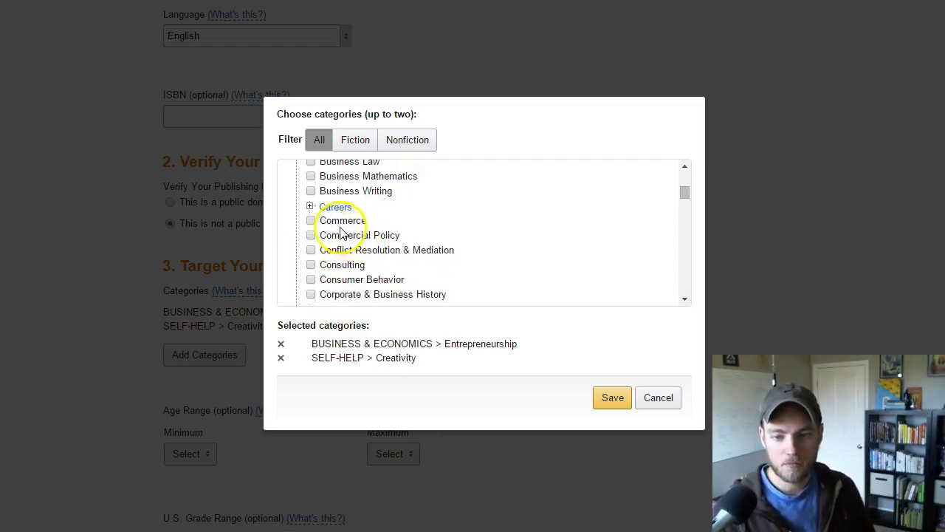
click(310, 208)
scroll(369, 221, down, 3)
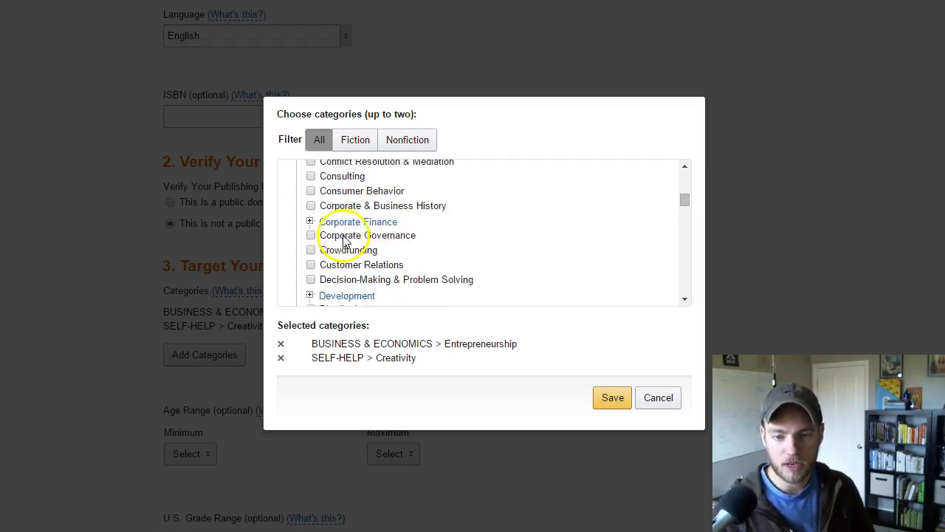
Expand Development and E-Commerce under BUSINESS & ECONOMICS and look through their subcategories.
scroll(395, 218, down, 3)
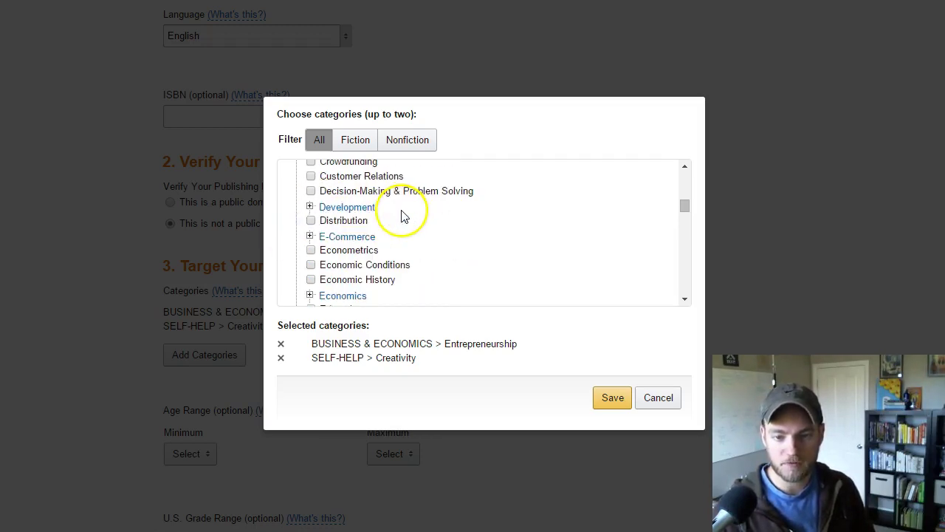
click(310, 207)
scroll(403, 196, down, 2)
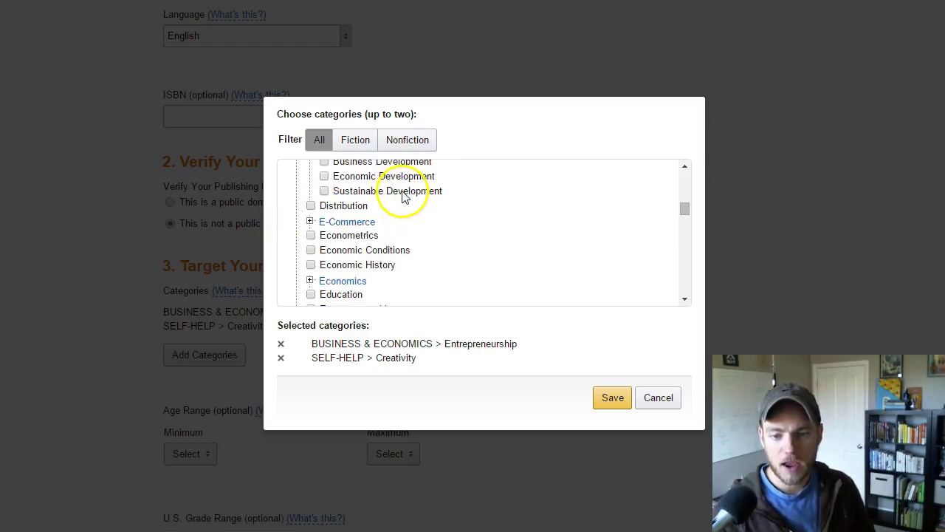
click(309, 222)
scroll(433, 220, down, 4)
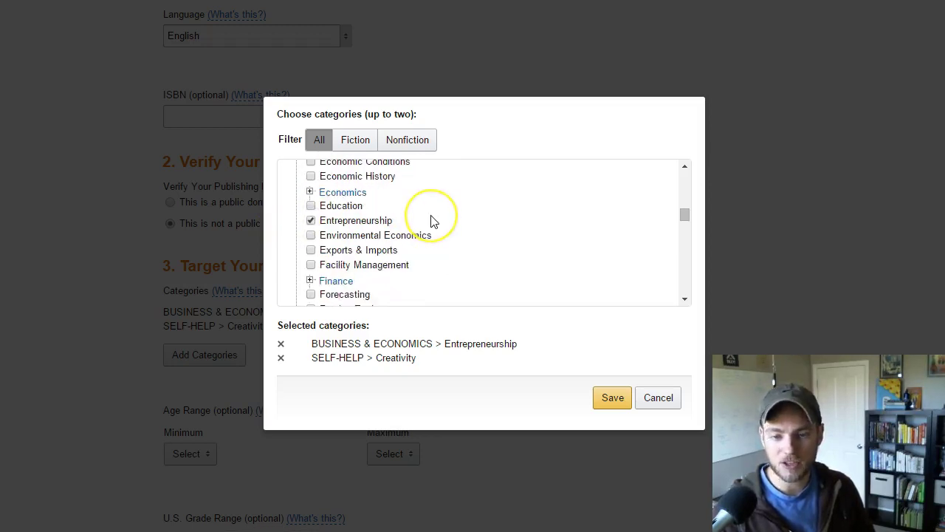
scroll(433, 220, up, 2)
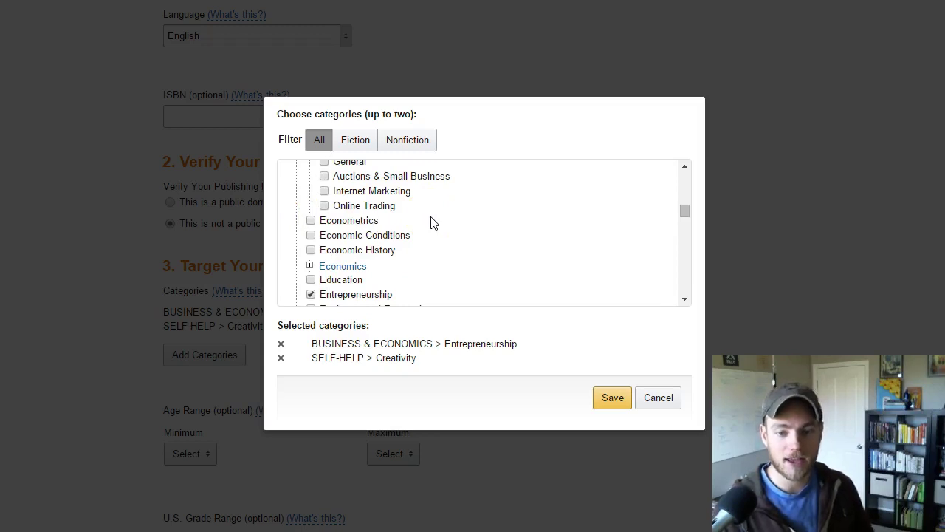
Expand Economics and examine its subcategories.
scroll(432, 222, down, 2)
click(310, 192)
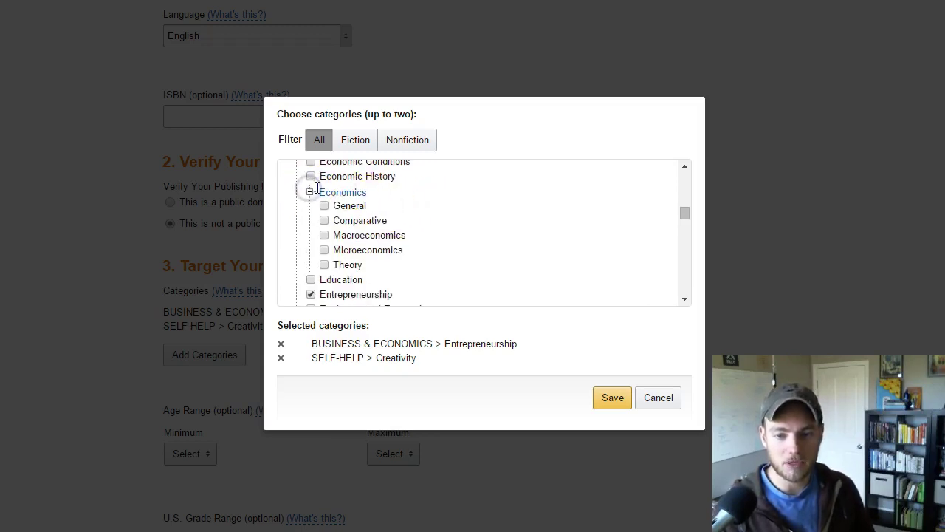
scroll(489, 196, down, 2)
scroll(480, 200, up, 2)
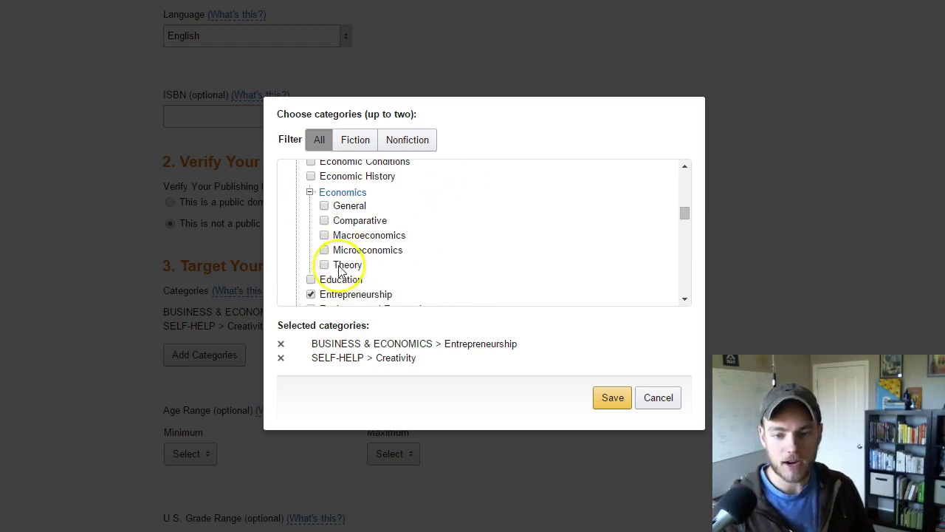
Remove BUSINESS & ECONOMICS > Entrepreneurship from the book's selected categories.
click(311, 294)
click(311, 294)
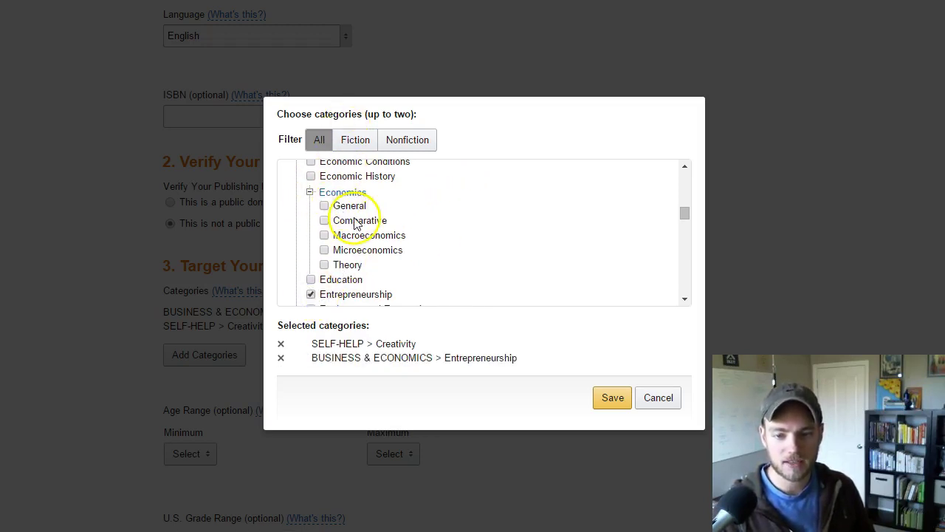
scroll(356, 223, down, 2)
scroll(334, 221, up, 1)
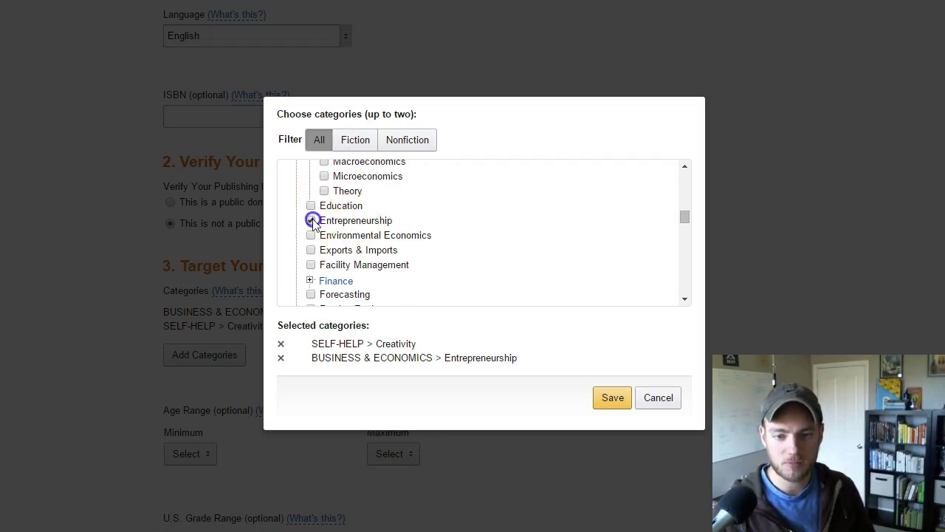
click(310, 221)
scroll(359, 225, up, 1)
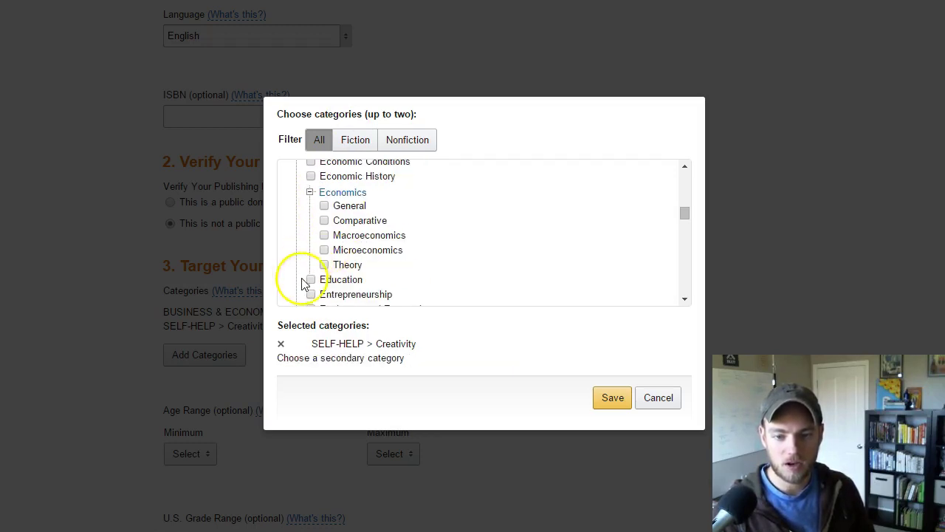
Expand Finance and Industries to look for a replacement category.
scroll(340, 266, down, 2)
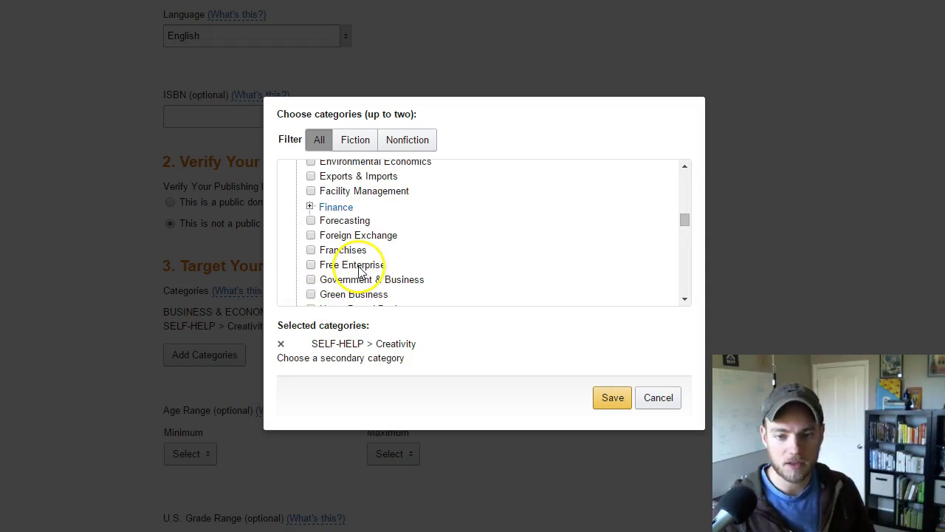
click(310, 207)
scroll(359, 207, down, 3)
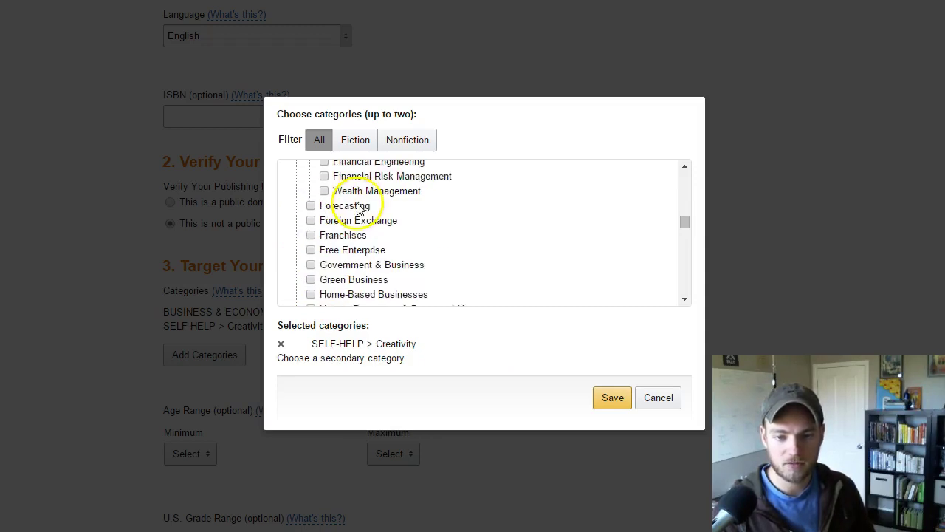
click(310, 192)
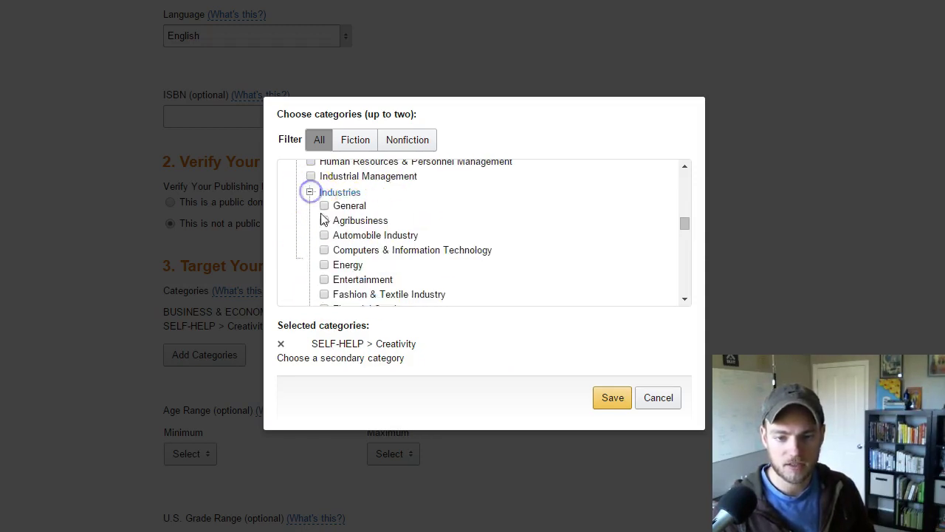
scroll(392, 218, down, 4)
scroll(362, 221, up, 1)
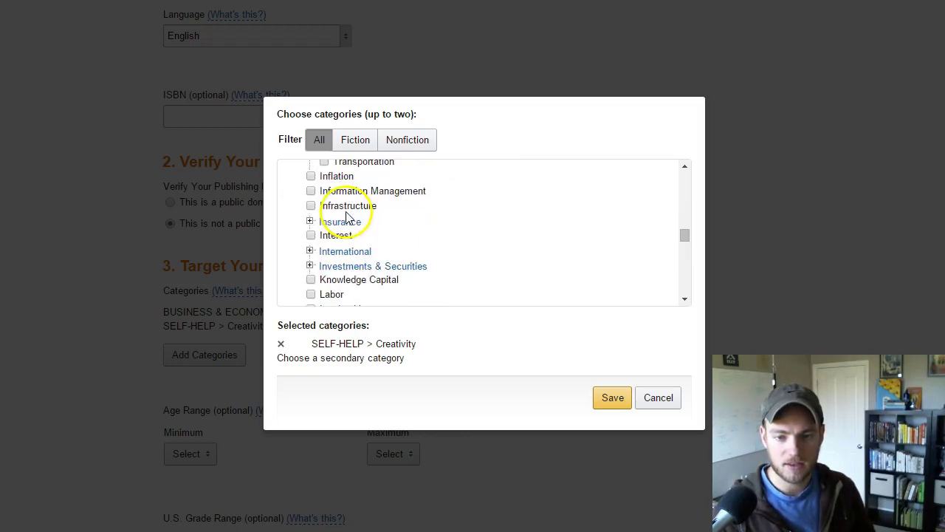
Expand Insurance and International and look on through the categories as far as Marketing.
click(310, 221)
scroll(311, 230, down, 2)
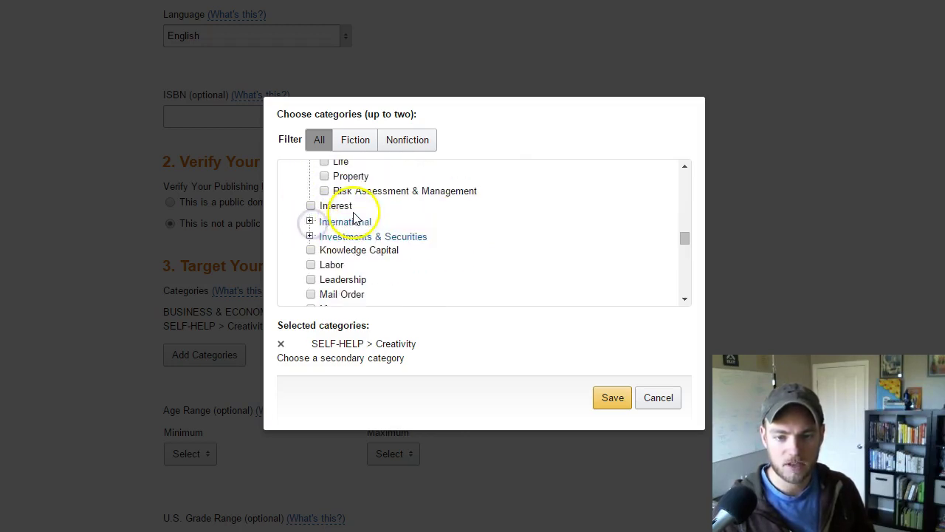
click(311, 221)
scroll(332, 221, down, 2)
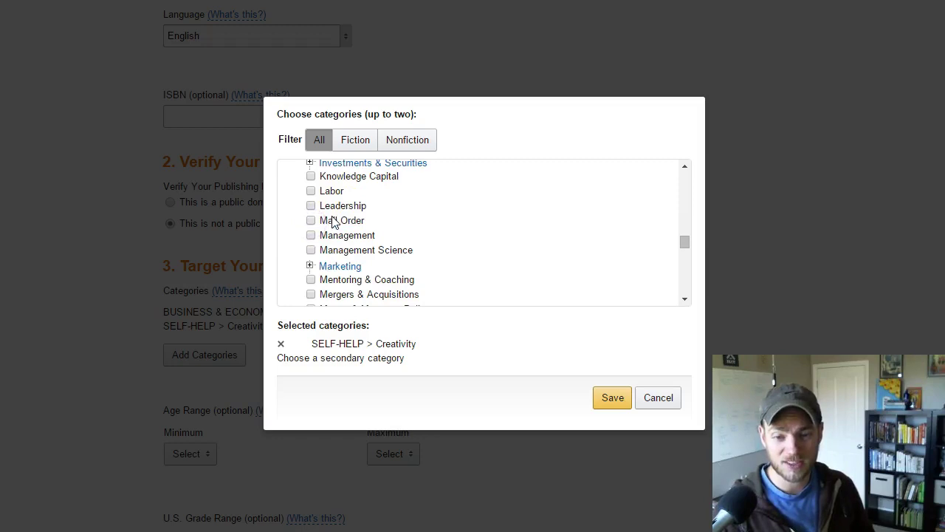
Choose BUSINESS & ECONOMICS > Marketing > Direct as the second category and save the category selection.
click(310, 266)
scroll(413, 232, down, 1)
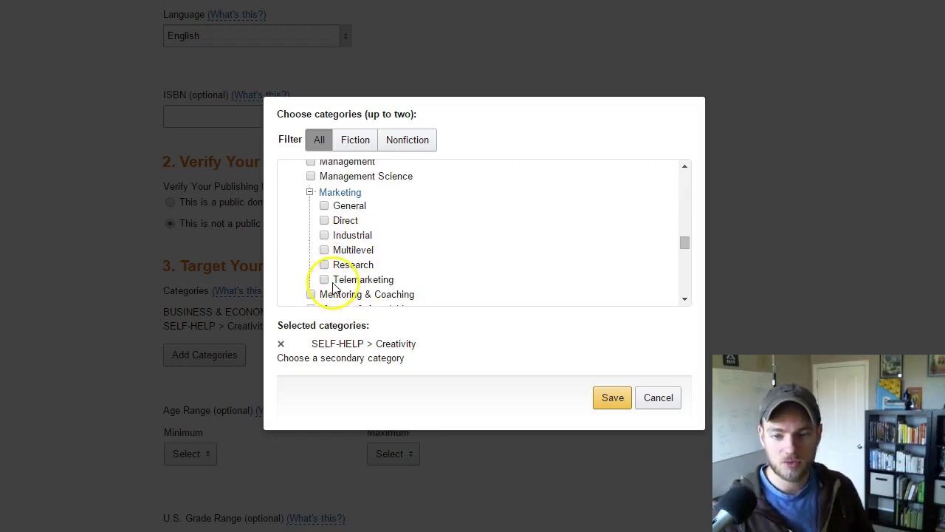
click(325, 222)
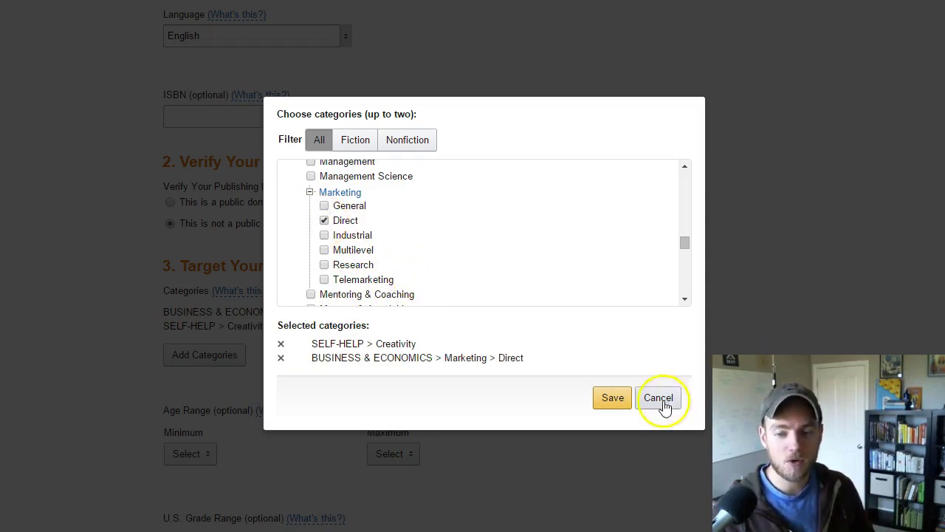
click(613, 397)
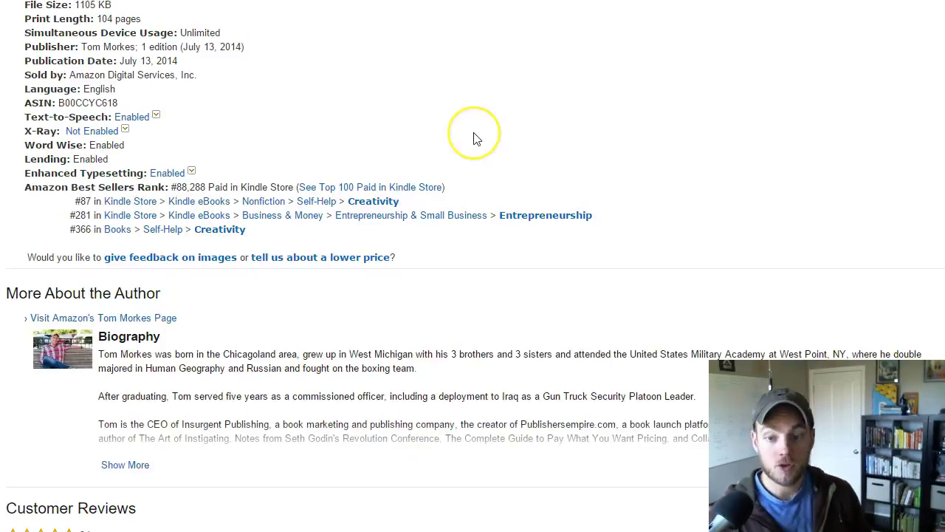
Return to the Amazon home page and compare the search suggestions for "start" and "startup" in all departments and in the Kindle Store.
scroll(476, 139, up, 10)
scroll(476, 138, up, 6)
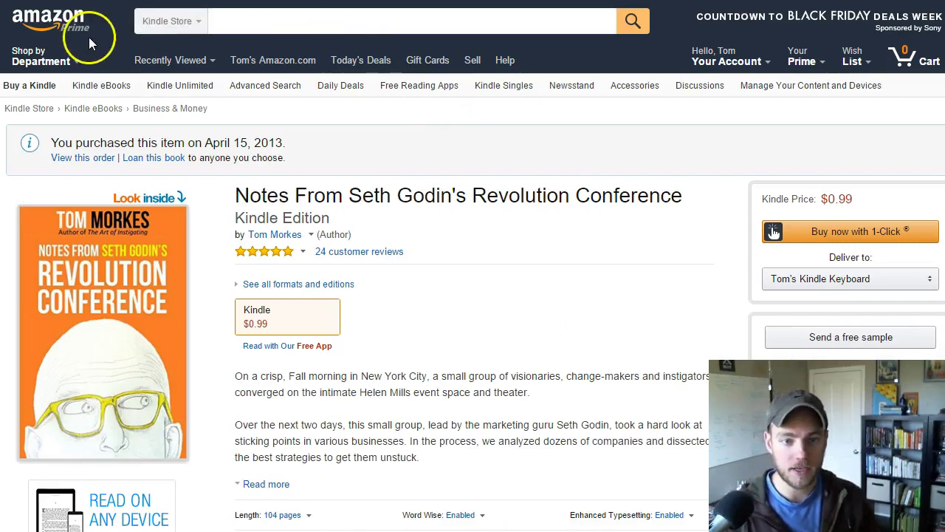
click(62, 30)
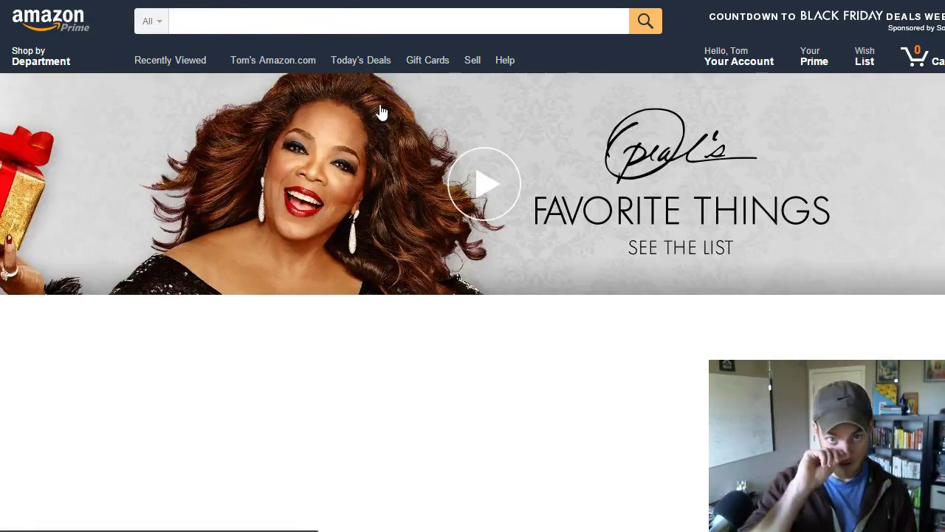
click(227, 20)
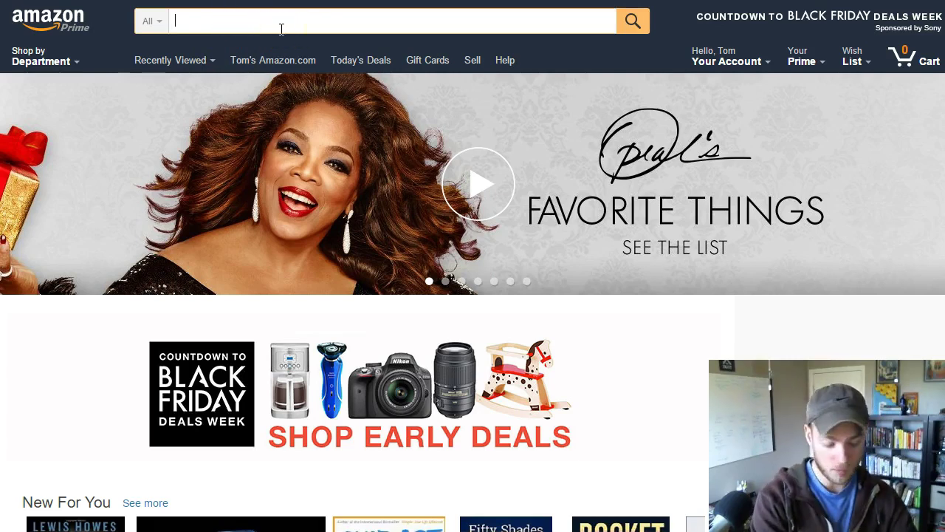
text(start)
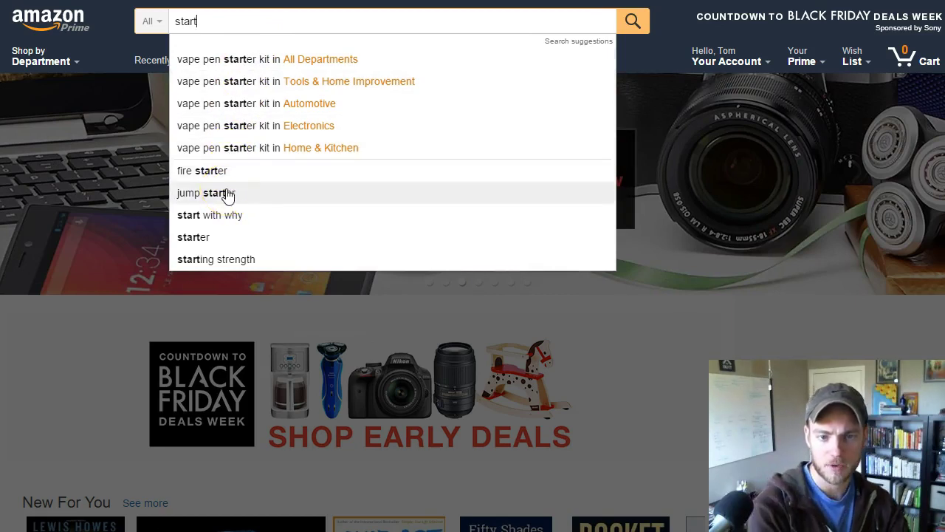
text(up)
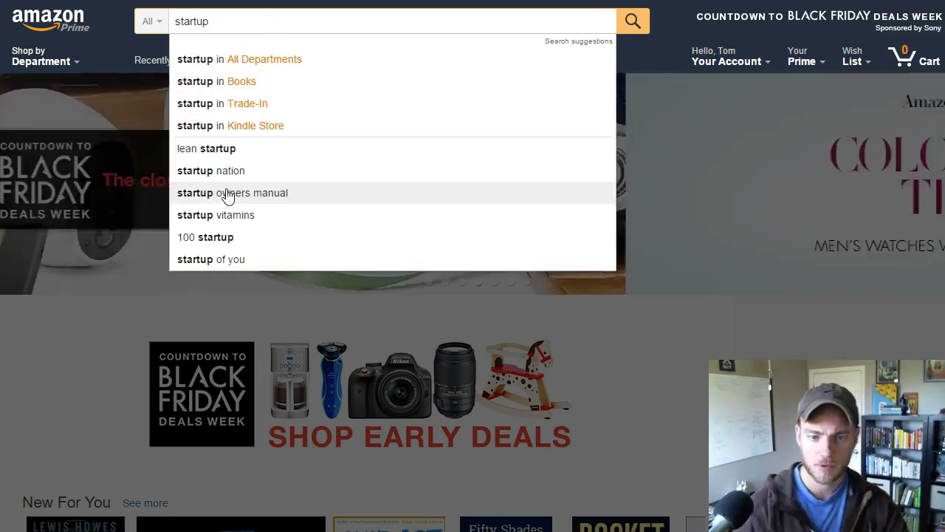
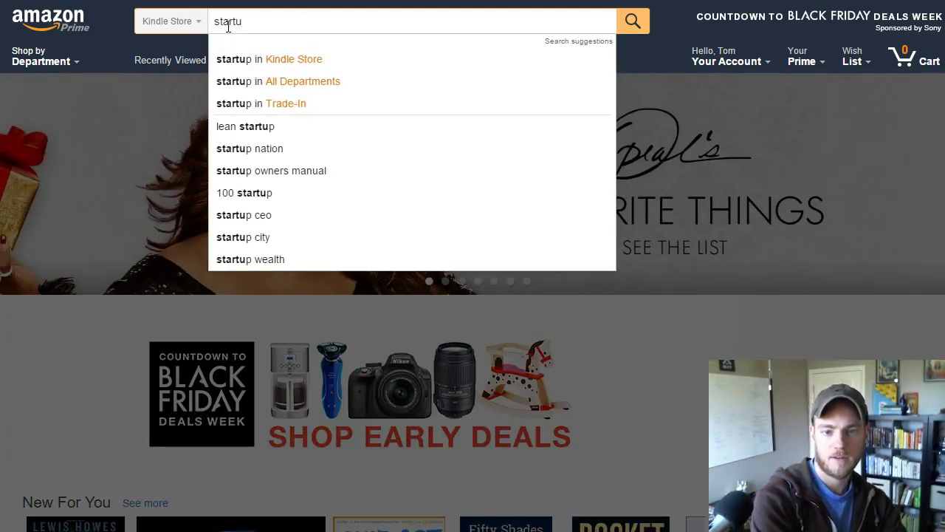
key(BackSpace)
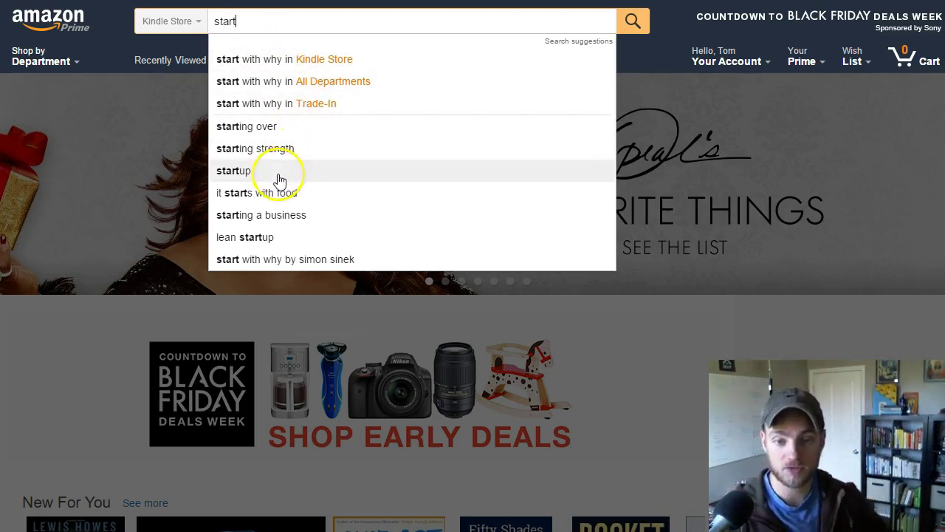
text(up)
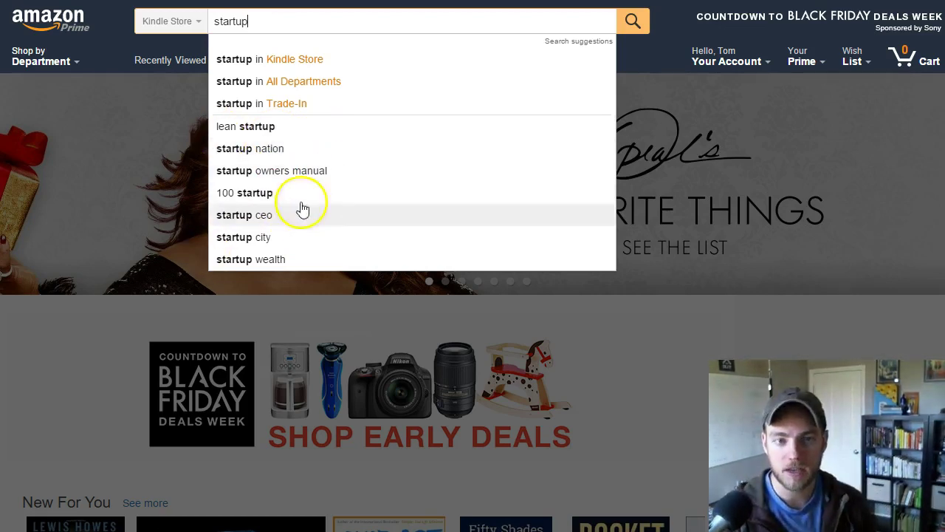
Search the Kindle Store for "direct marketing" and examine the Best Sellers Rank of the book "Marketing: Grow Your Business FAST".
double_click(322, 28)
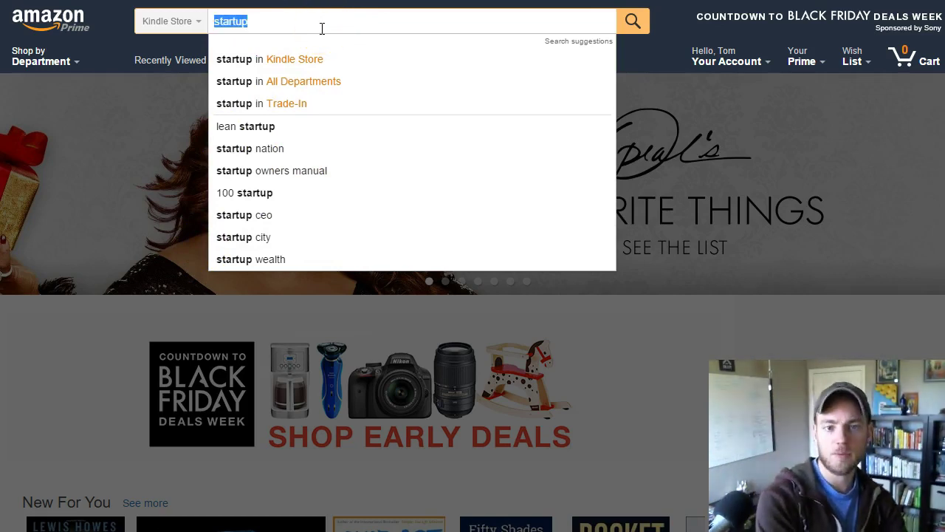
text(direct marketing)
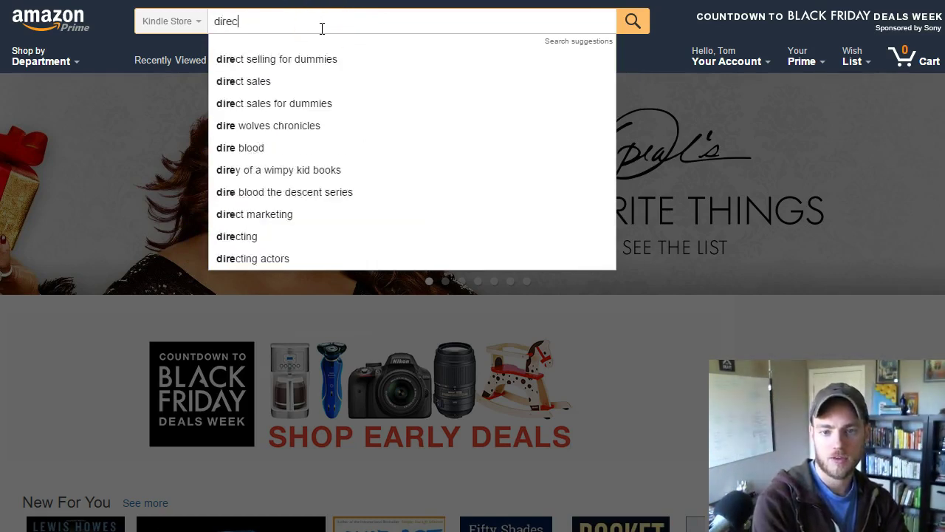
key(Return)
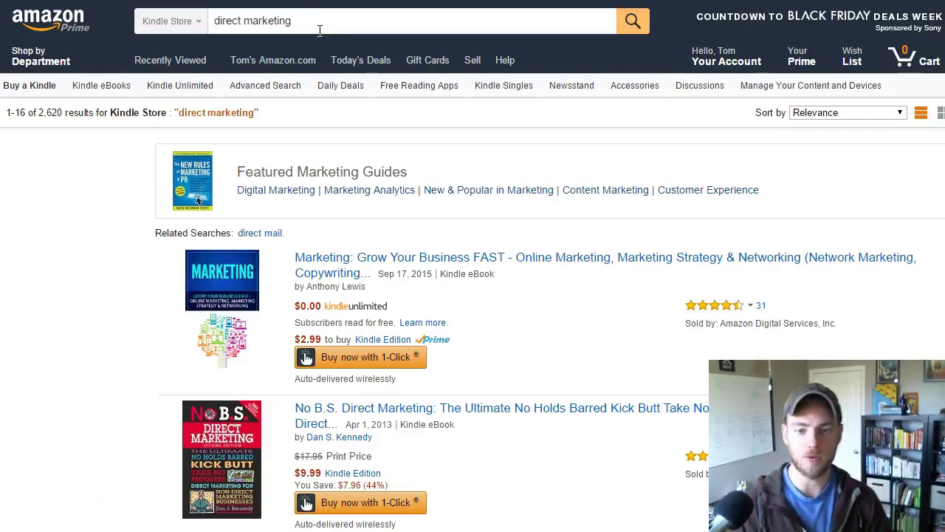
scroll(354, 96, down, 1)
click(352, 185)
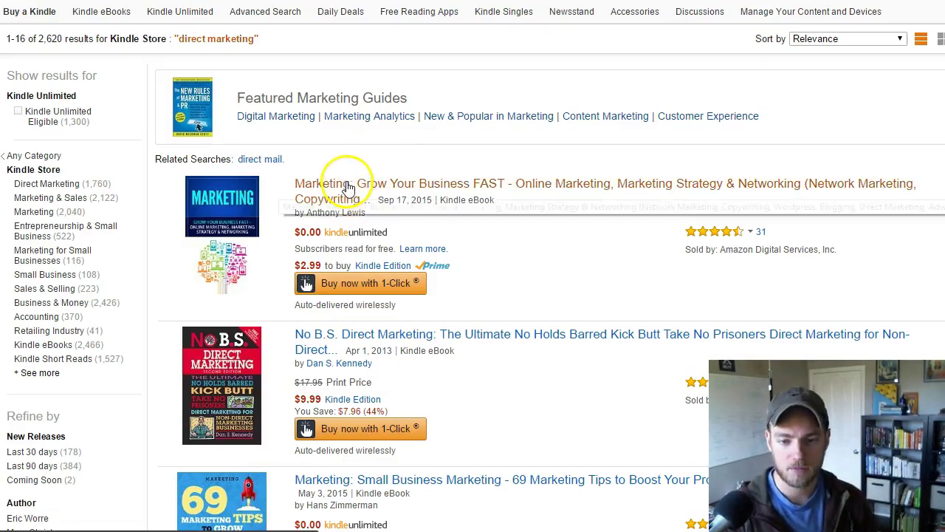
scroll(522, 291, down, 15)
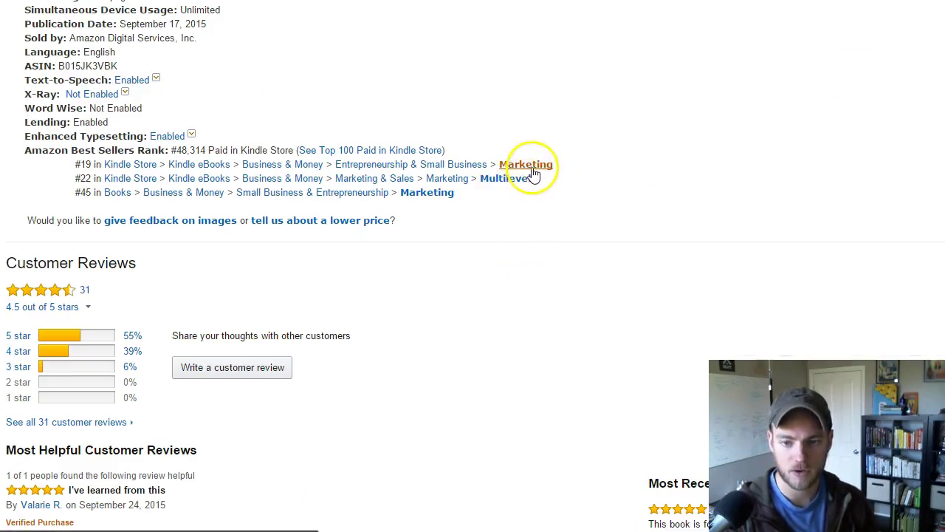
Open the Entrepreneurship & Small Business > Marketing best-seller list from the book's ranking and look through its leading titles.
click(530, 166)
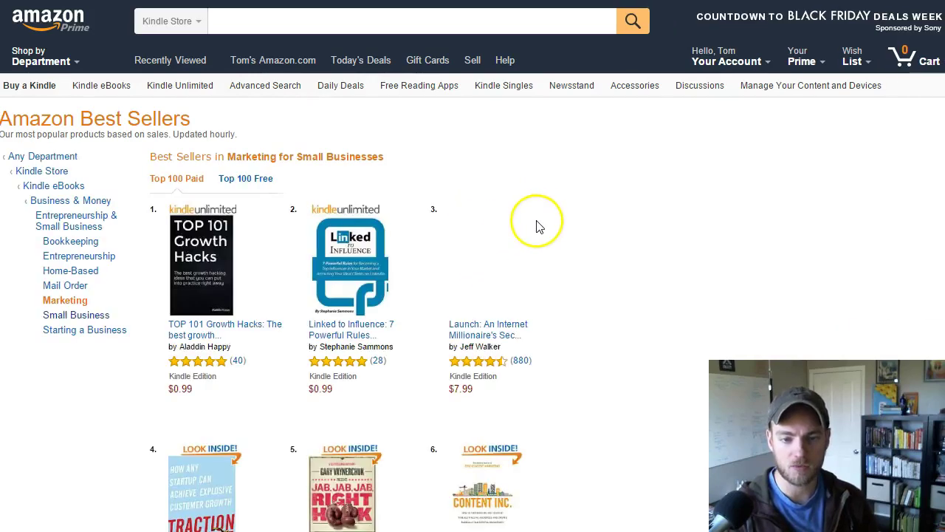
scroll(538, 218, down, 2)
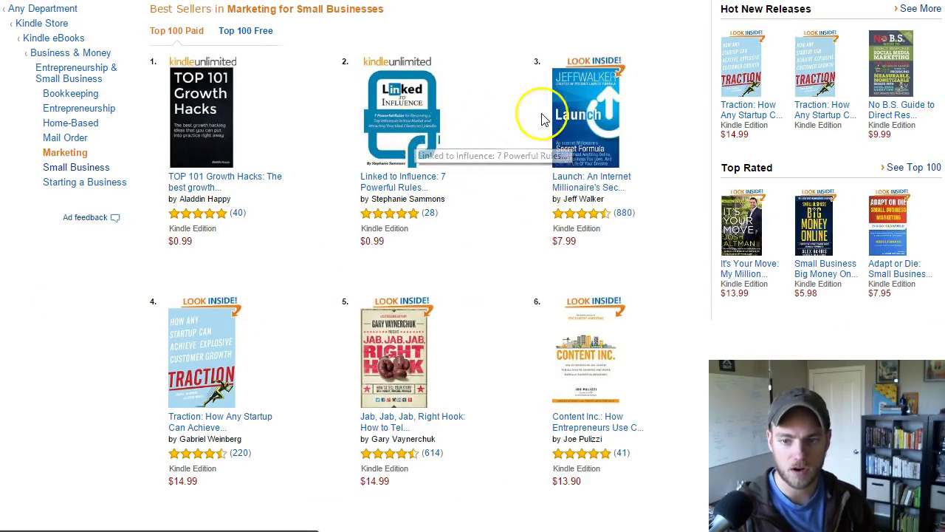
scroll(496, 166, down, 3)
scroll(495, 167, down, 3)
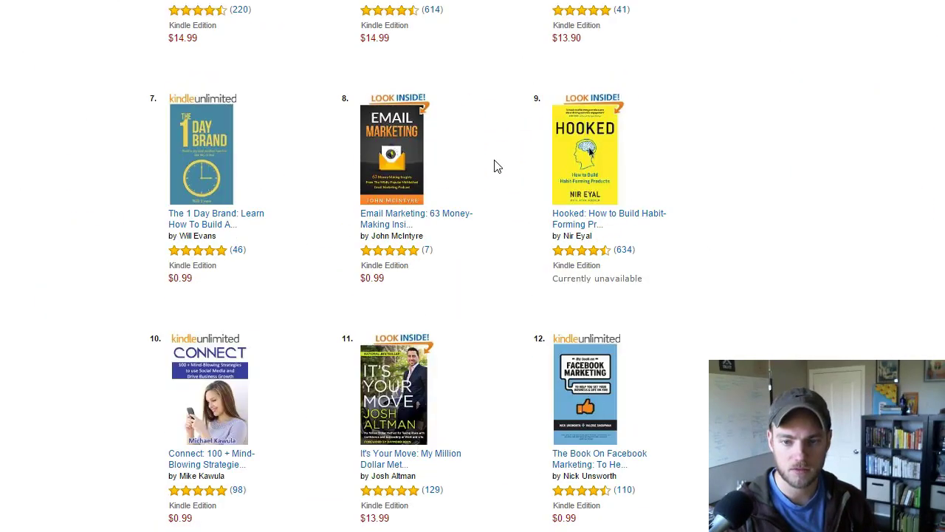
scroll(443, 148, up, 4)
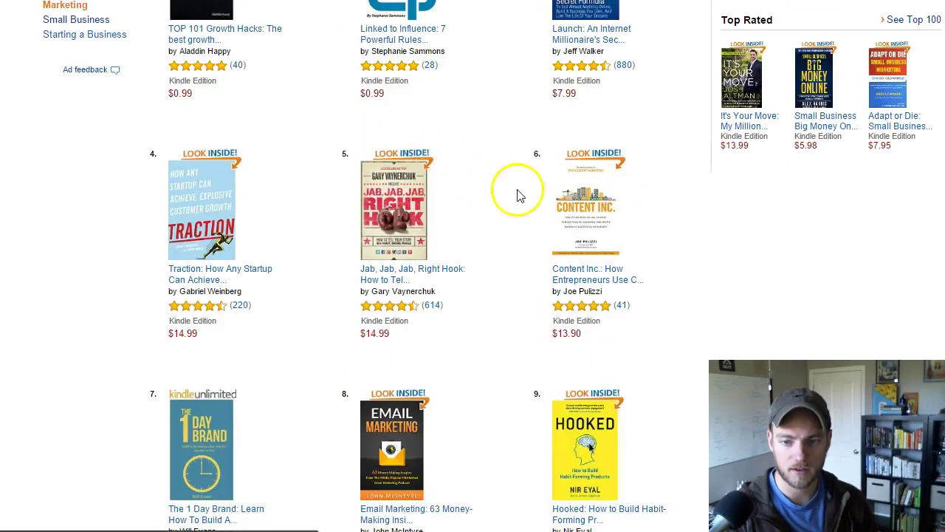
scroll(538, 207, up, 2)
Examine the category rankings of "Linked to Influence" and open its Entrepreneurship > Advertising best-seller list.
click(391, 120)
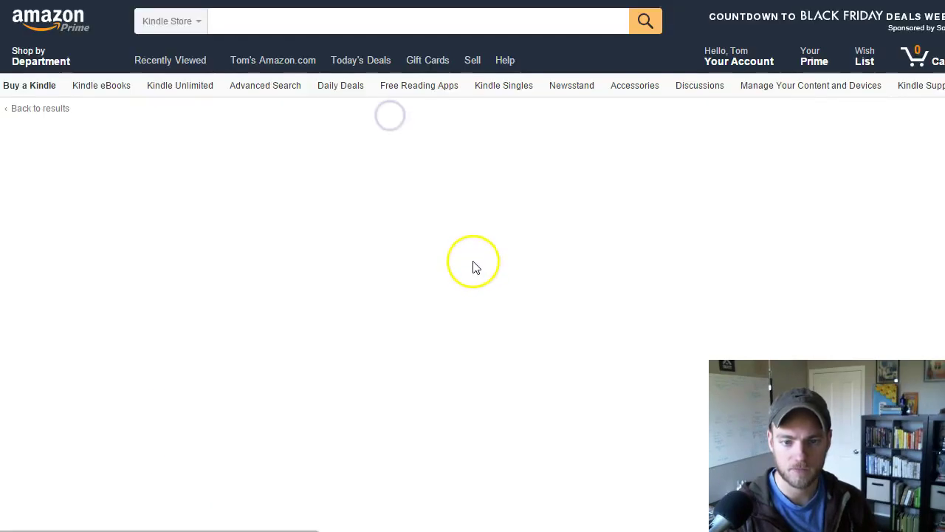
scroll(473, 263, down, 10)
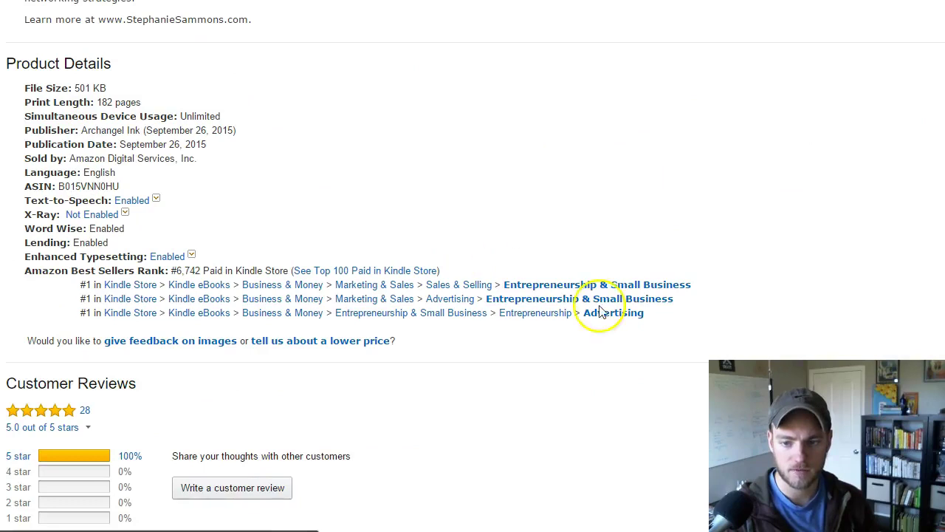
click(635, 314)
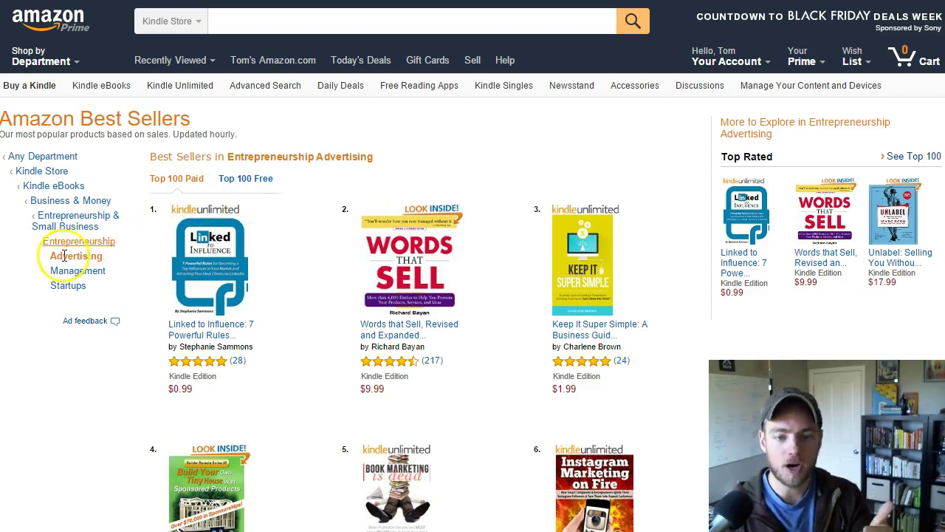
Reopen "Linked to Influence" and find where "advertising" occurs on its product page, including the description and rankings.
click(206, 276)
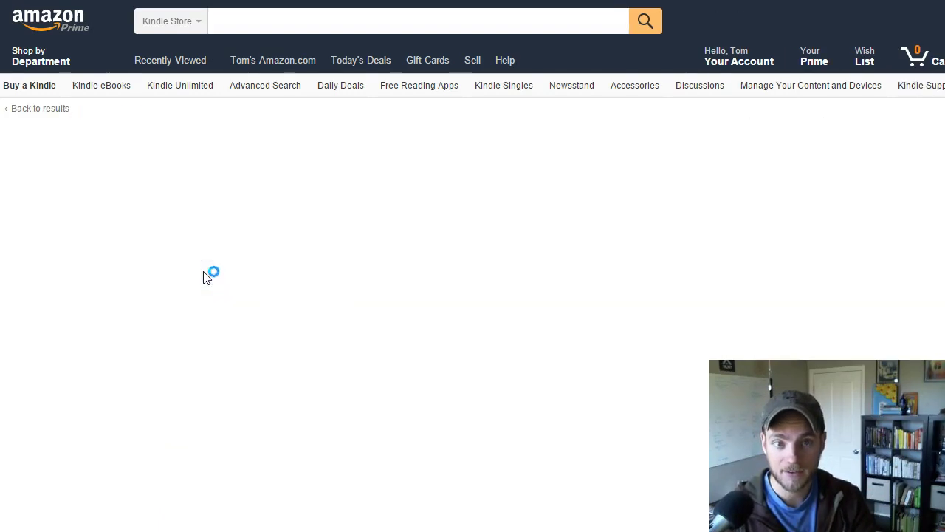
key(ctrl+f)
text(advertising)
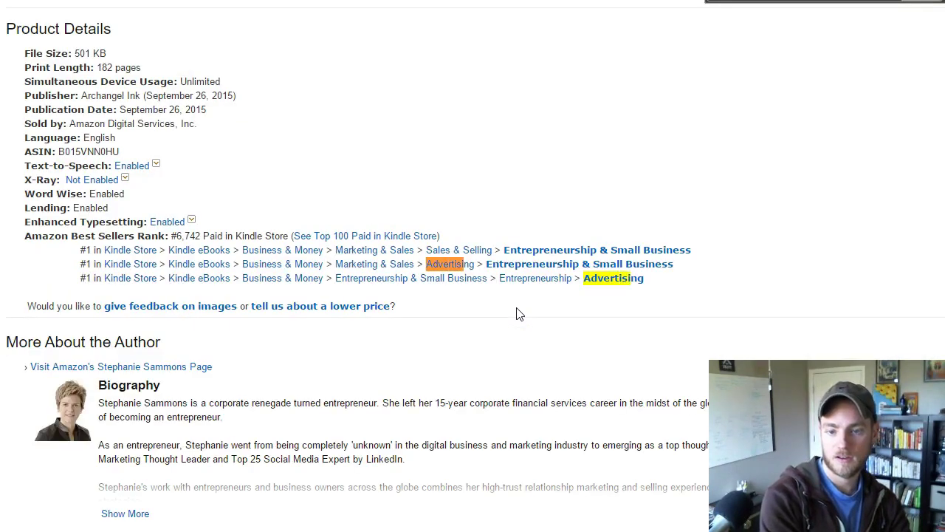
scroll(555, 188, up, 4)
scroll(555, 187, up, 9)
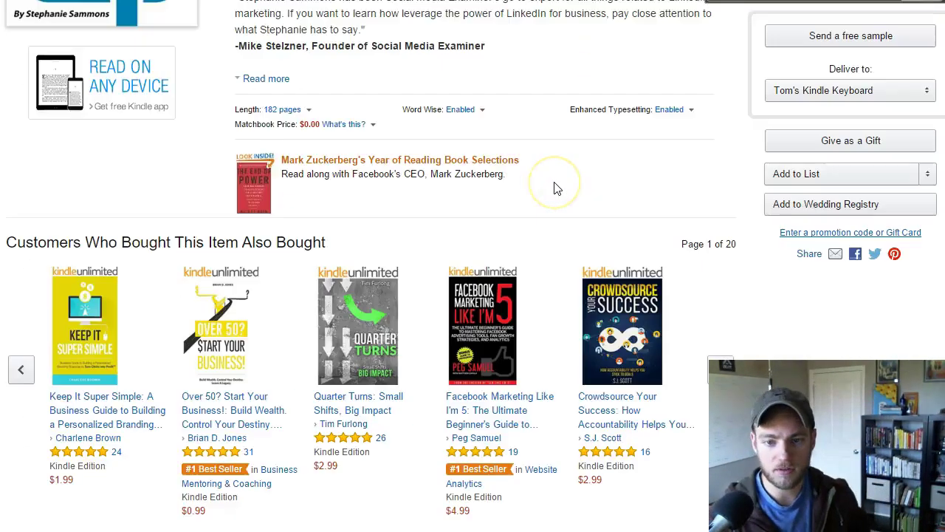
scroll(605, 299, down, 13)
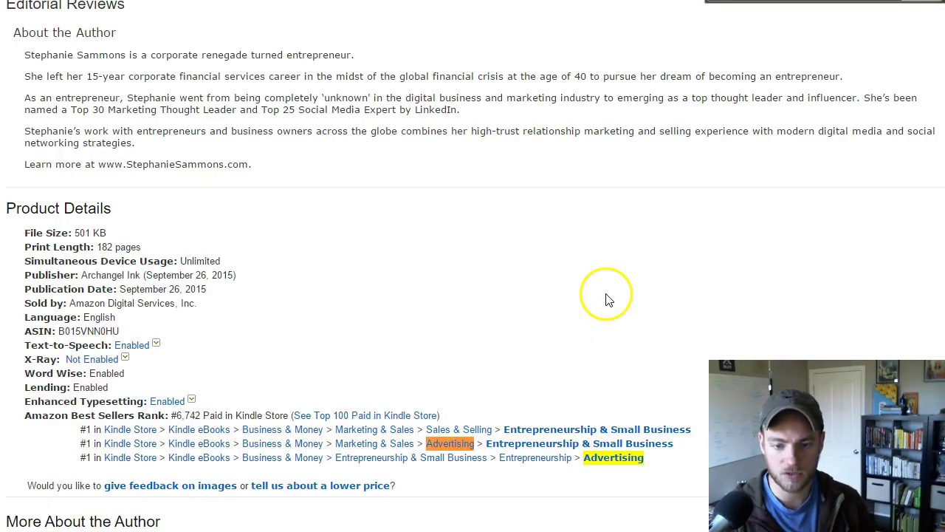
scroll(607, 299, down, 1)
scroll(611, 386, down, 4)
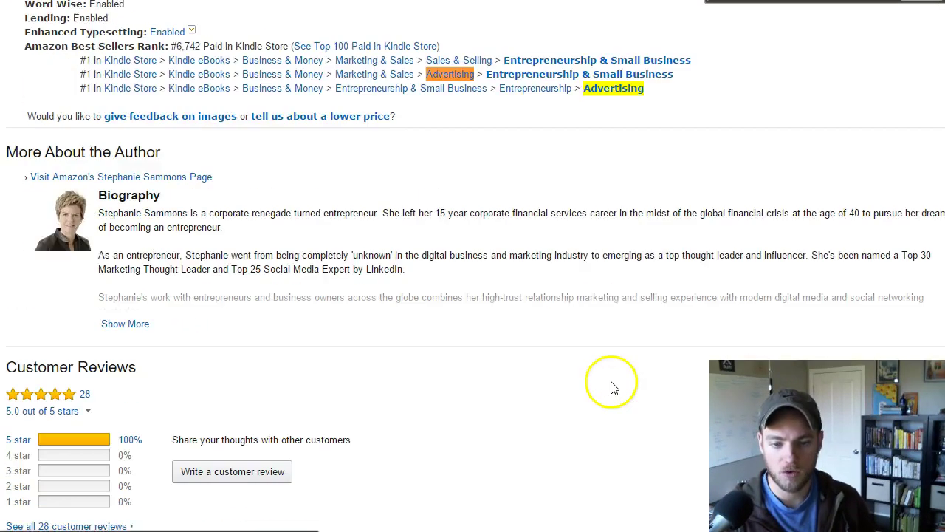
scroll(580, 266, up, 7)
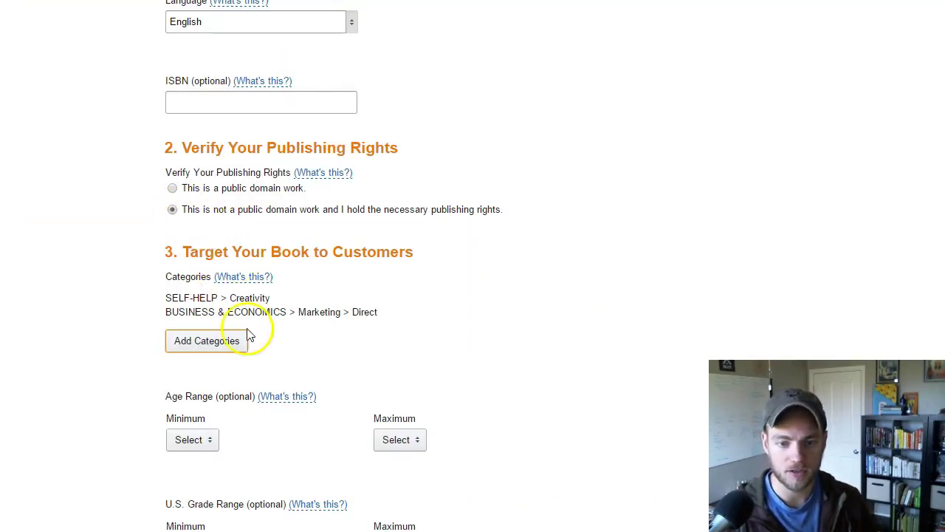
In Kindle Direct Publishing, try to add BUSINESS & ECONOMICS > Advertising & Promotion to the book's categories and cancel the selection.
click(216, 346)
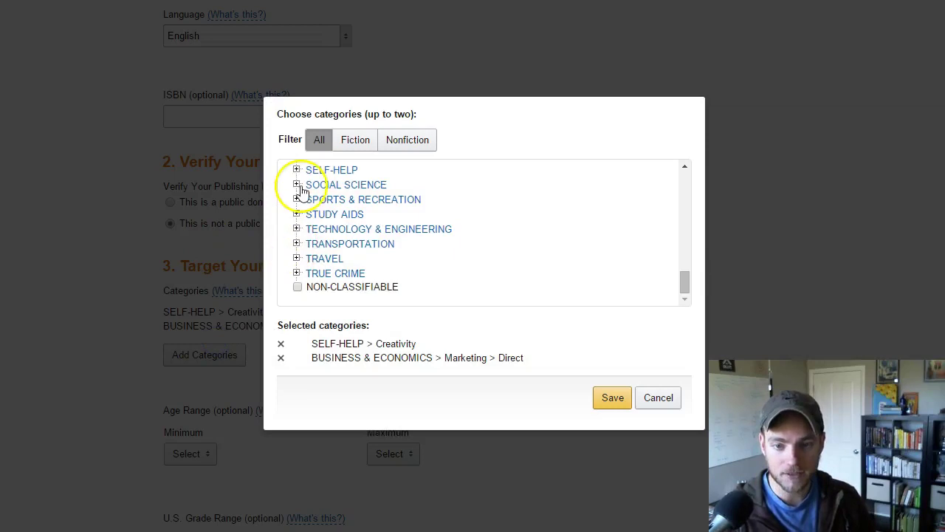
scroll(306, 190, up, 10)
scroll(295, 255, down, 1)
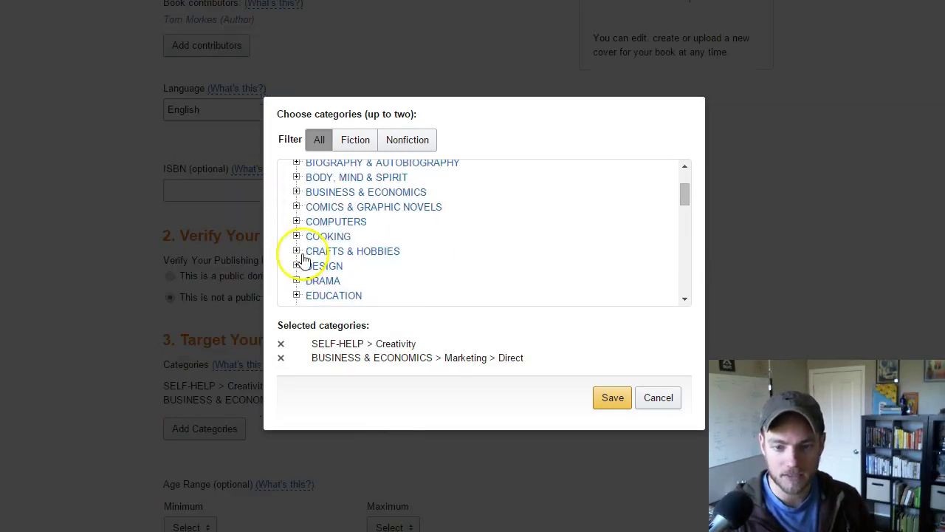
click(296, 192)
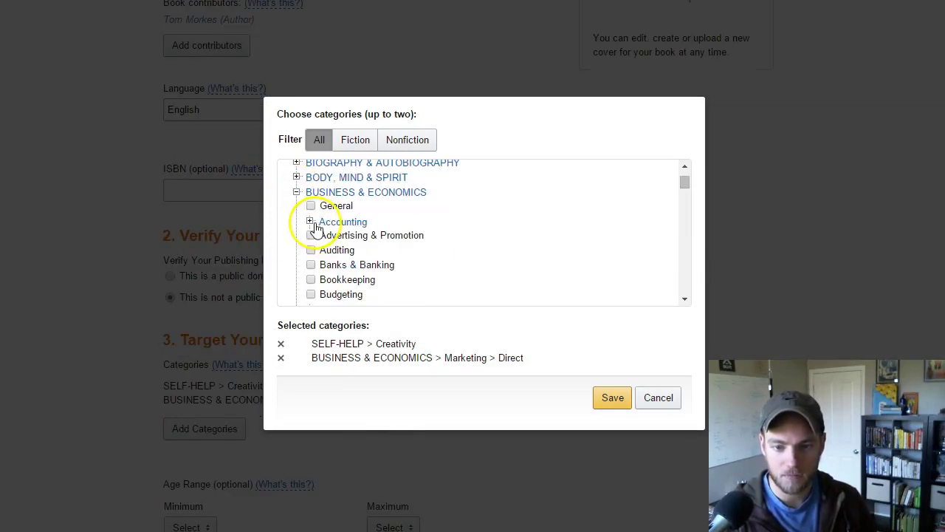
click(311, 234)
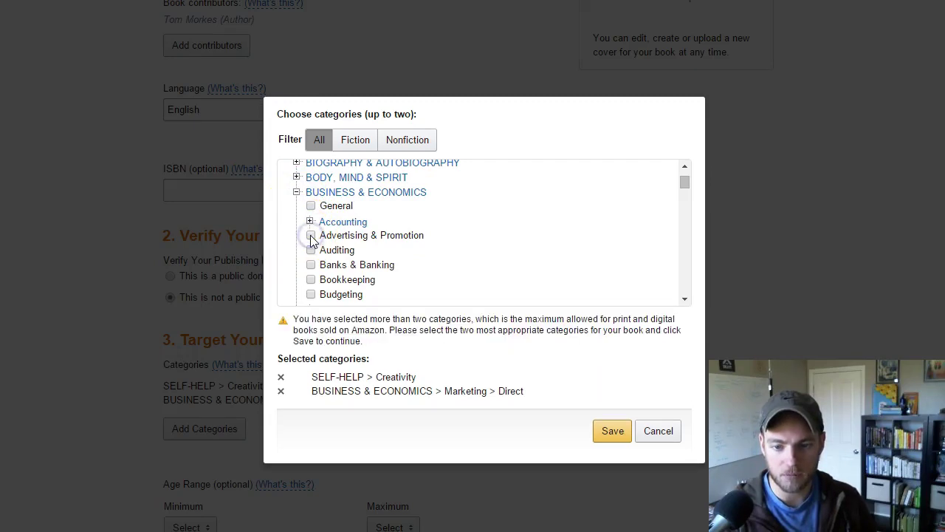
click(658, 430)
scroll(343, 92, down, 1)
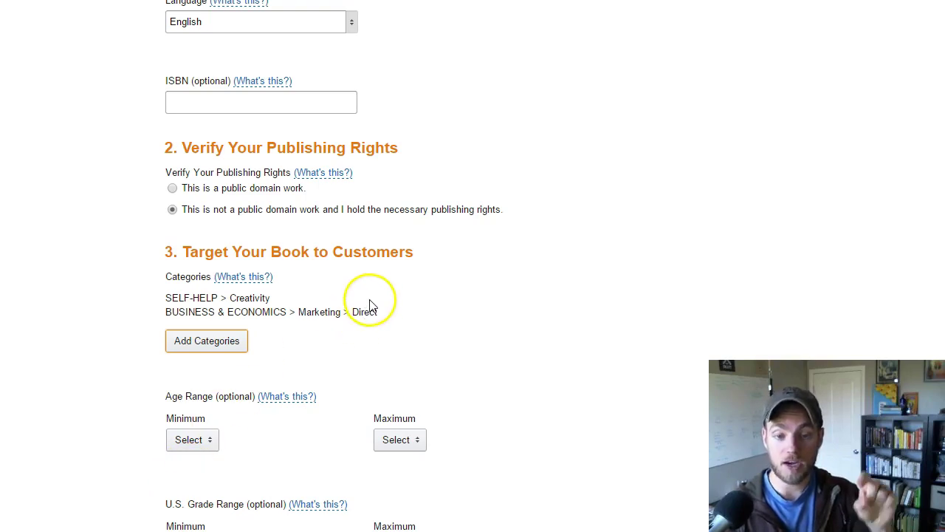
scroll(371, 303, down, 2)
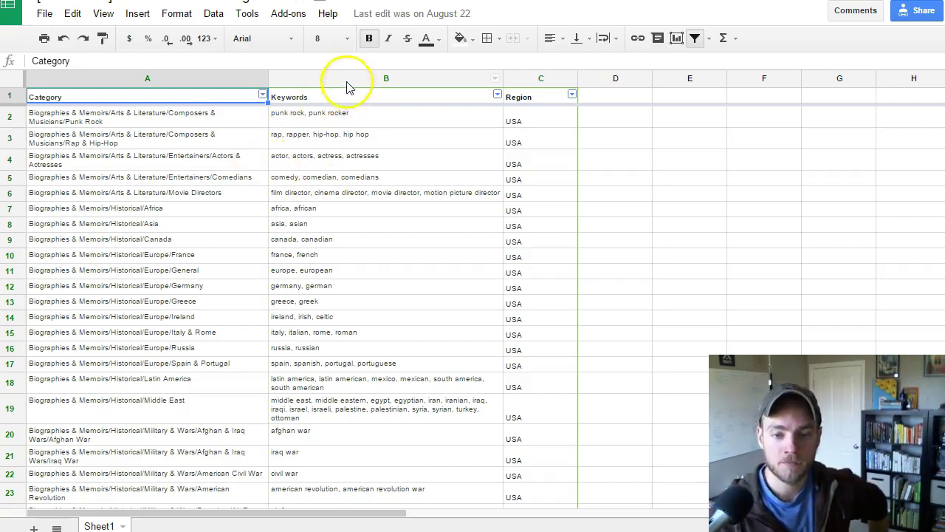
In the Google Sheets list of categories and keywords, look up the keywords tied to the Business & Money categories.
scroll(369, 159, down, 10)
scroll(369, 155, down, 13)
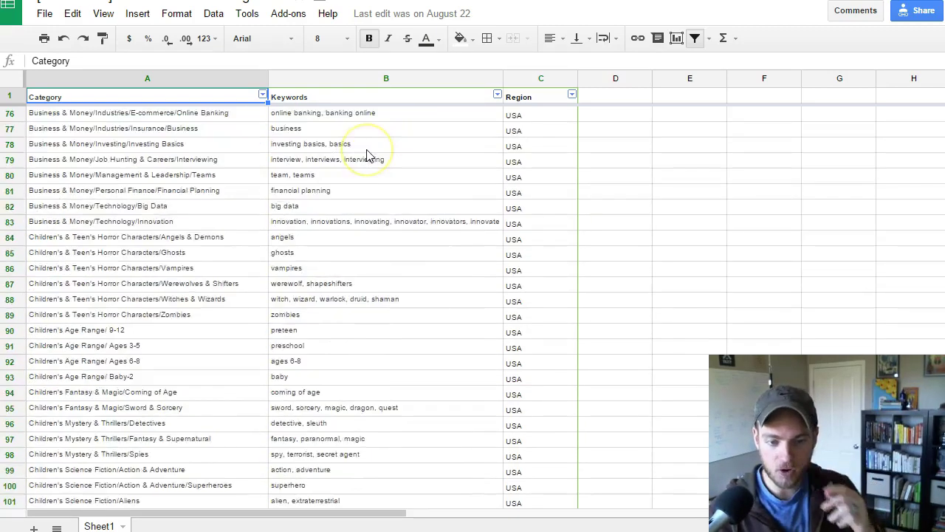
scroll(366, 152, up, 8)
scroll(361, 290, down, 3)
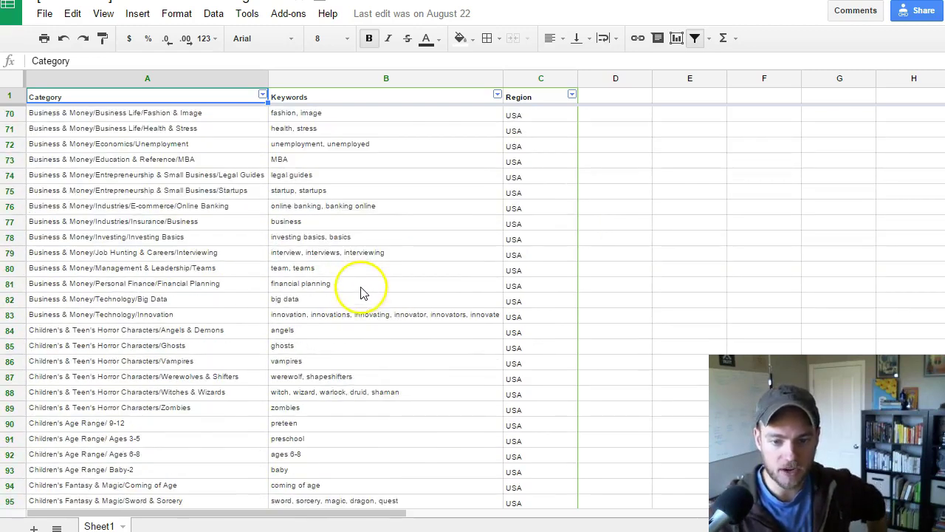
scroll(360, 291, up, 1)
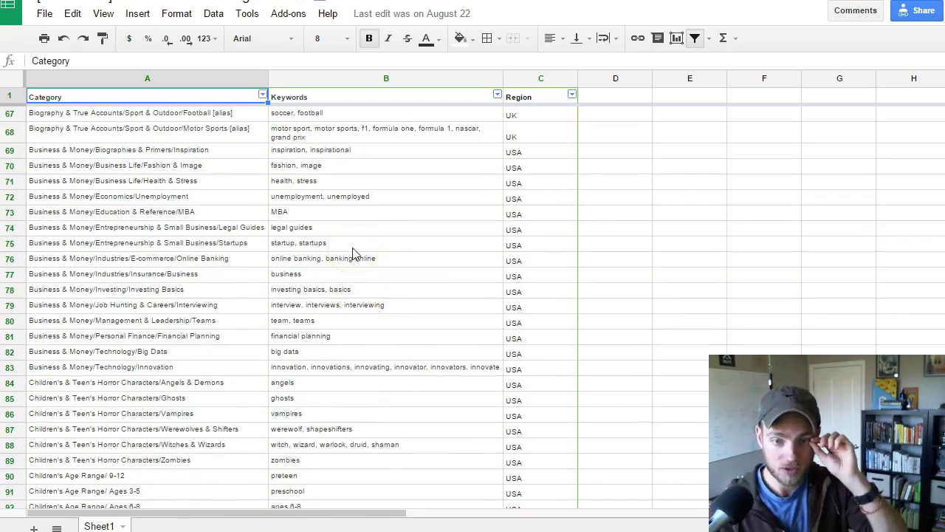
In the categories and keywords sheet, compare the keywords required for the Business & Money MBA, Startups and Insurance/Business categories.
click(328, 78)
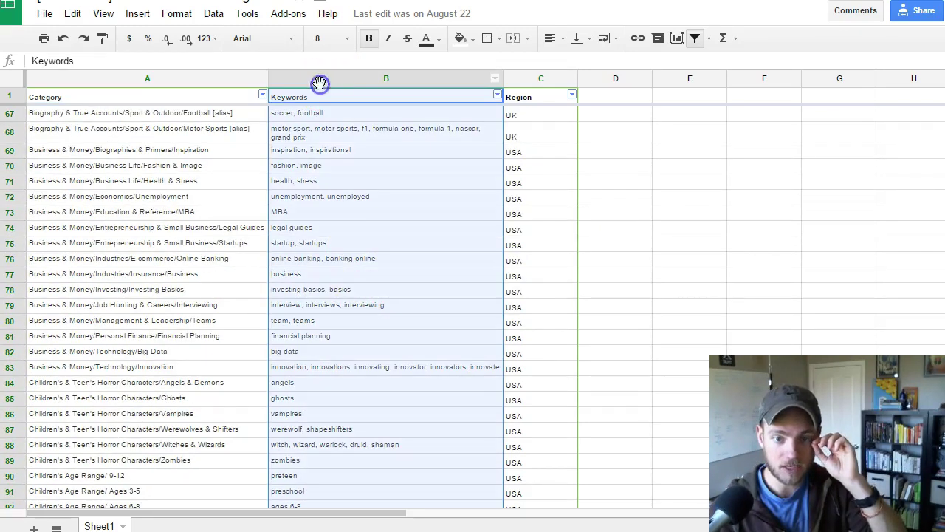
click(10, 210)
drag(10, 208, 10, 243)
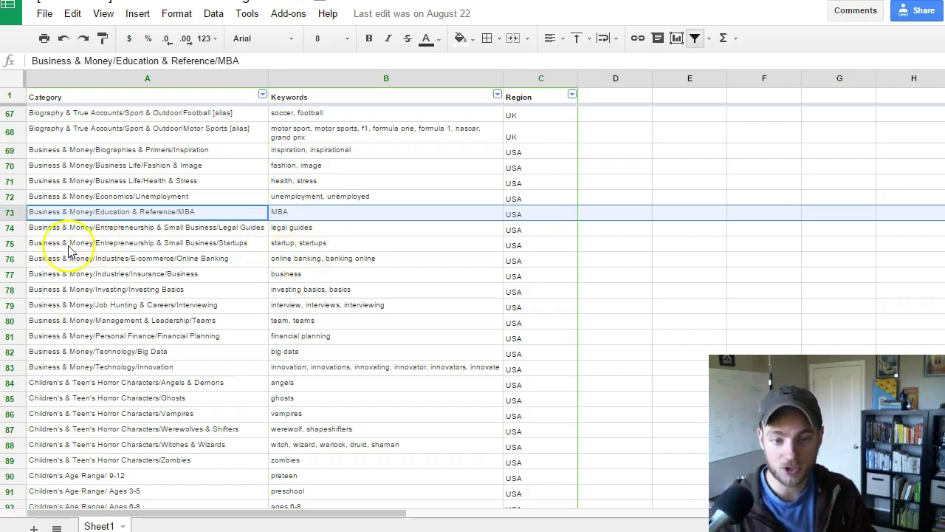
click(15, 242)
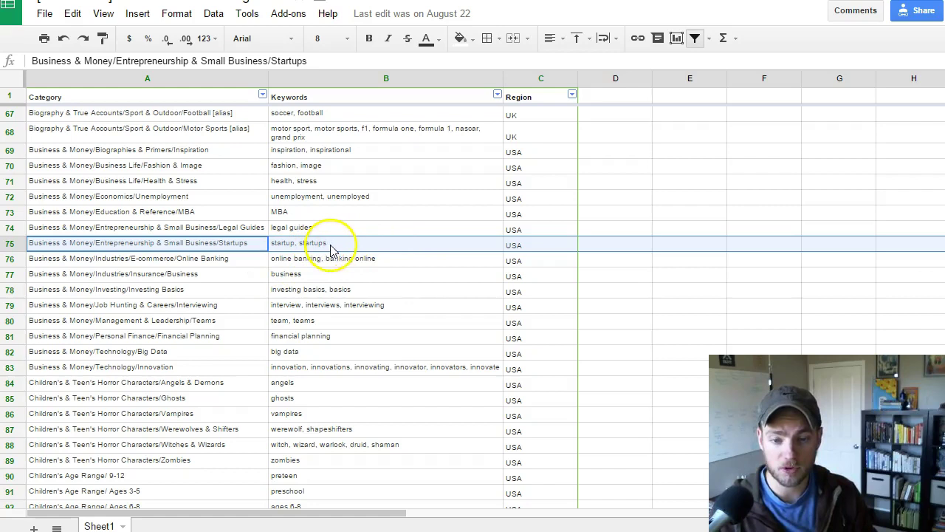
click(10, 274)
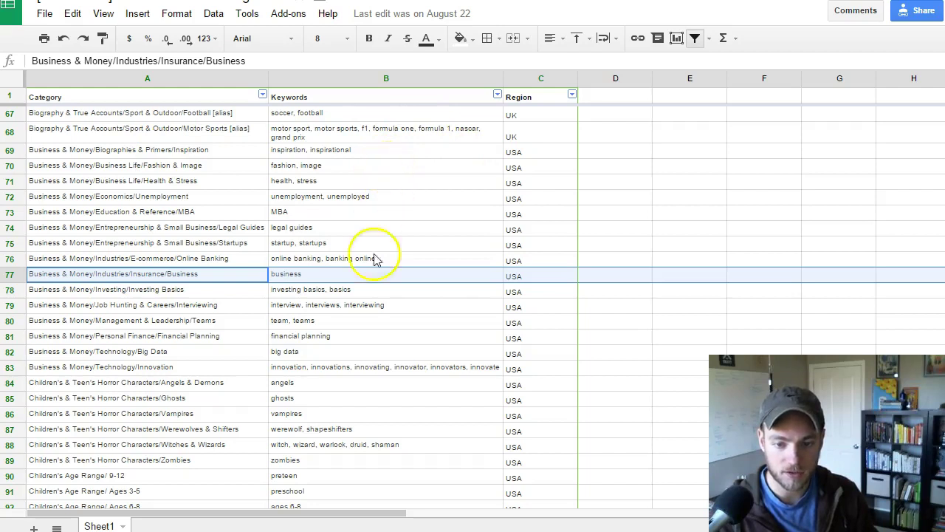
scroll(369, 305, down, 1)
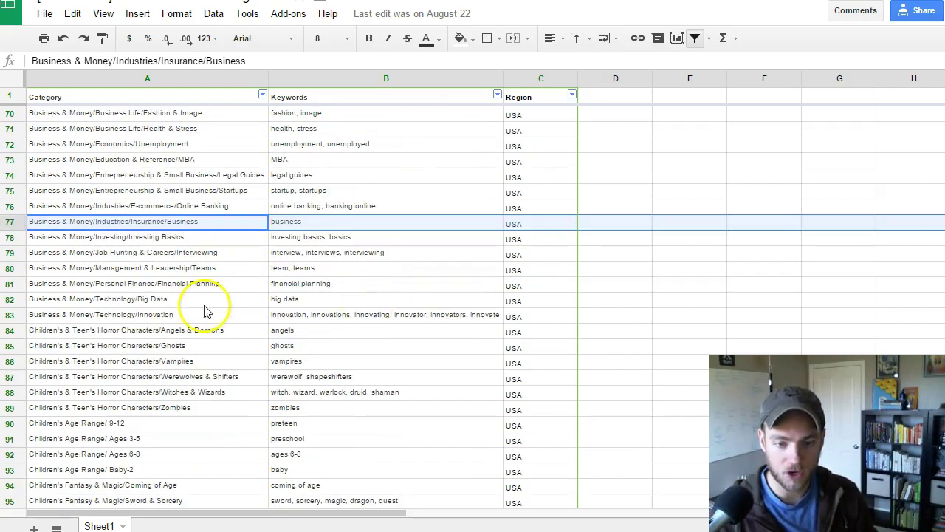
click(291, 331)
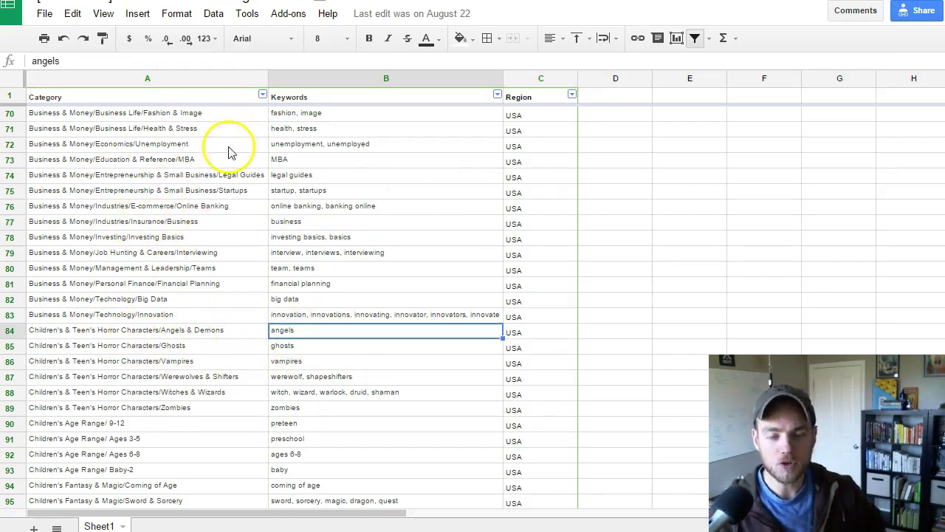
scroll(229, 151, up, 5)
scroll(242, 207, down, 2)
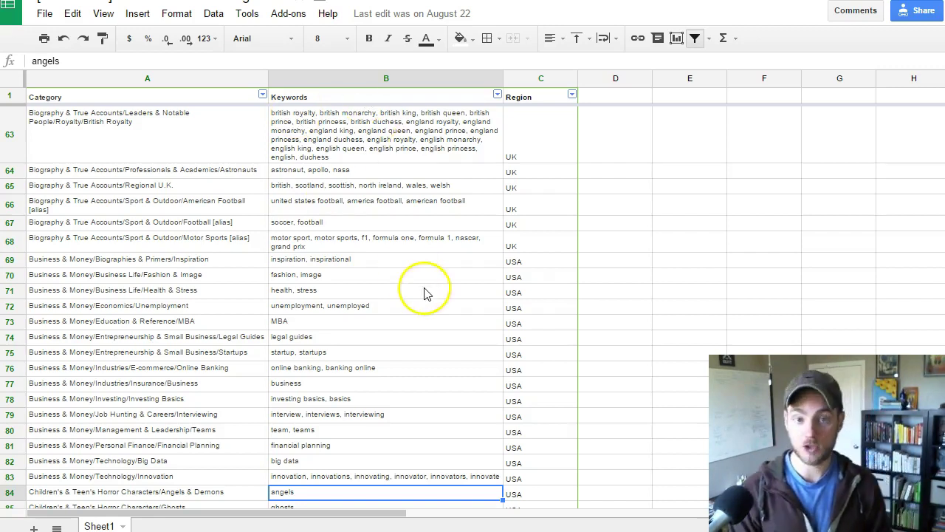
scroll(517, 203, up, 3)
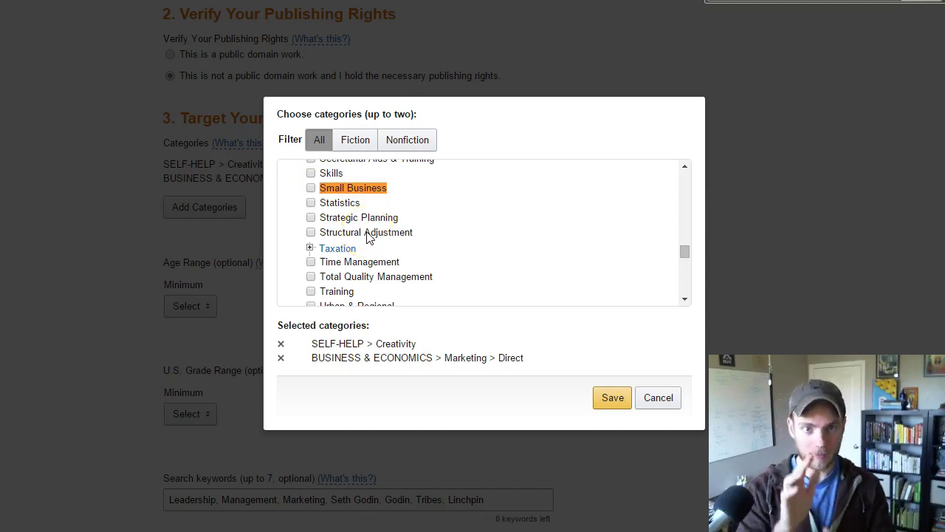
In Kindle Direct Publishing, cancel the category selection and review the search keywords entered for the book.
click(659, 397)
scroll(631, 318, down, 5)
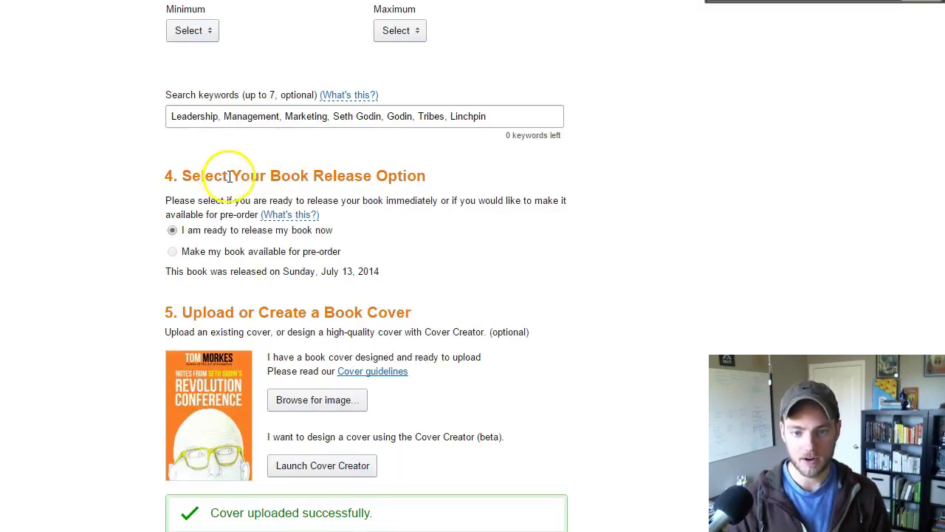
scroll(226, 175, up, 1)
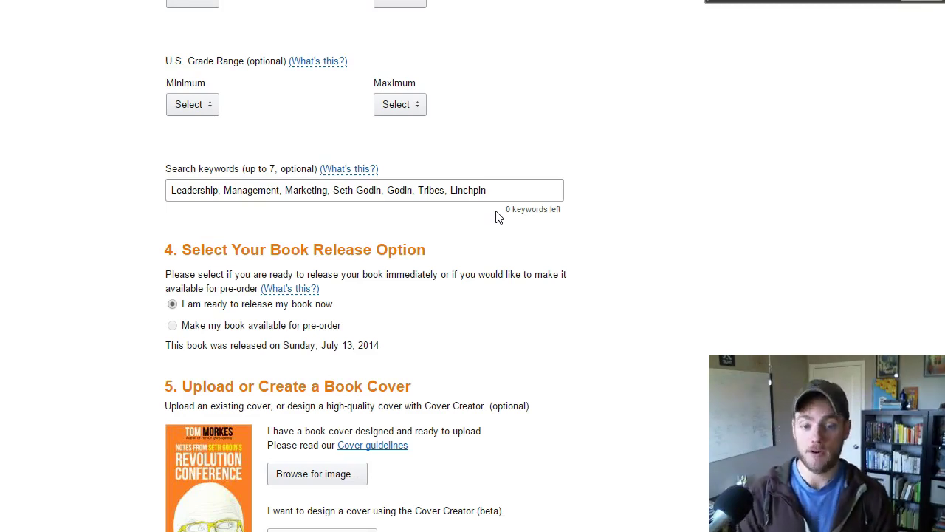
Return to the Amazon page of "Linked to Influence" and open its Entrepreneurship > Advertising best-seller list from the product details.
click(91, 436)
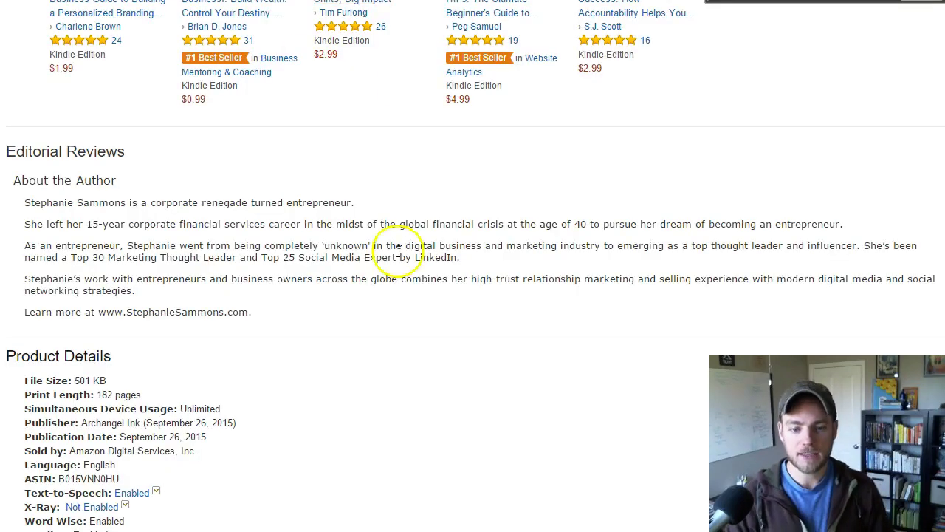
scroll(401, 253, down, 6)
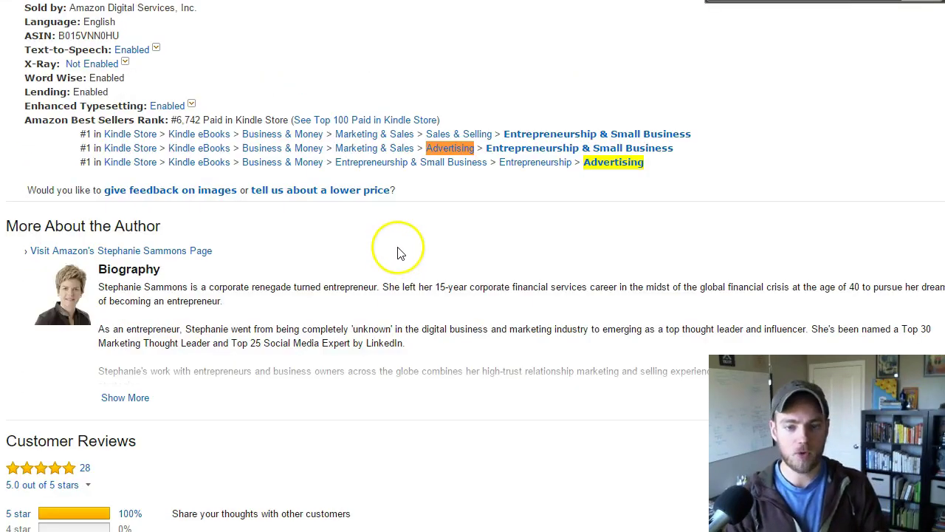
scroll(399, 252, up, 1)
scroll(628, 185, up, 1)
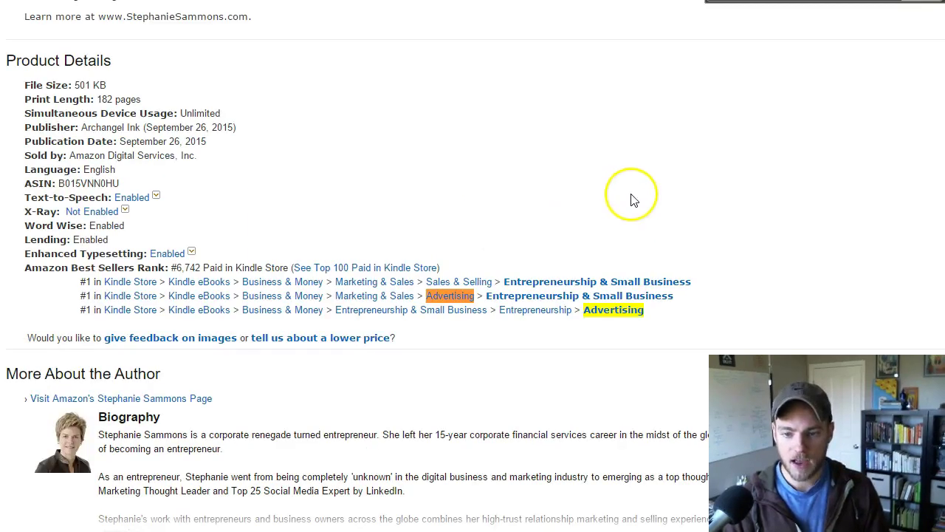
click(615, 310)
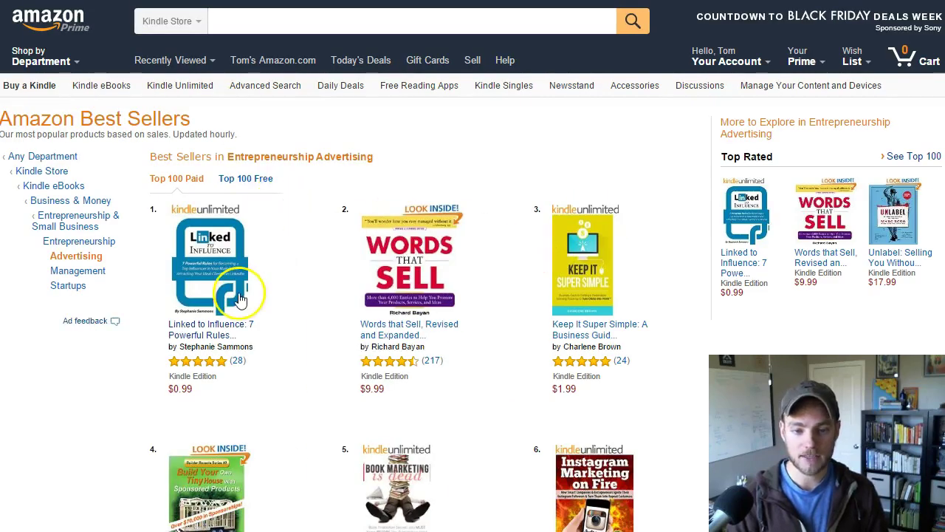
Open "Linked to Influence" from the best-seller list and examine its overall paid Kindle Store rank against its category ranks.
scroll(289, 222, down, 1)
click(204, 187)
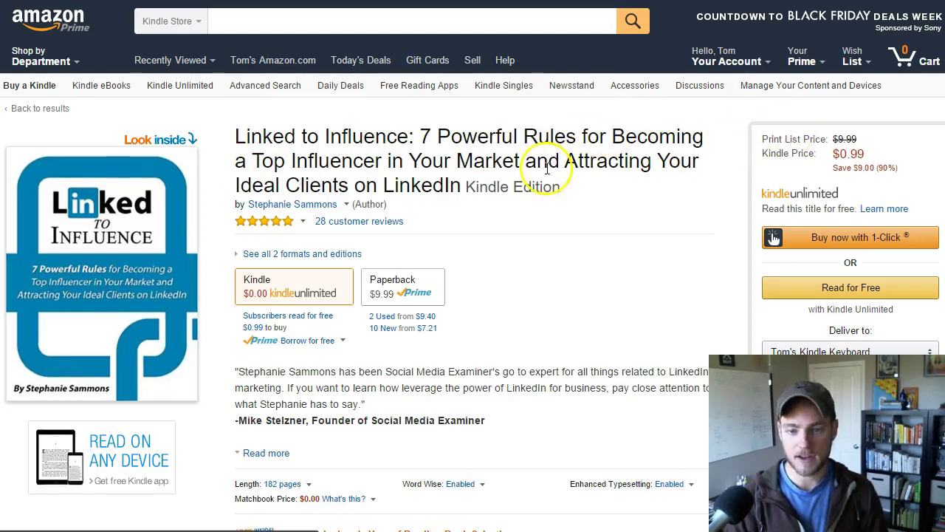
scroll(544, 165, down, 1)
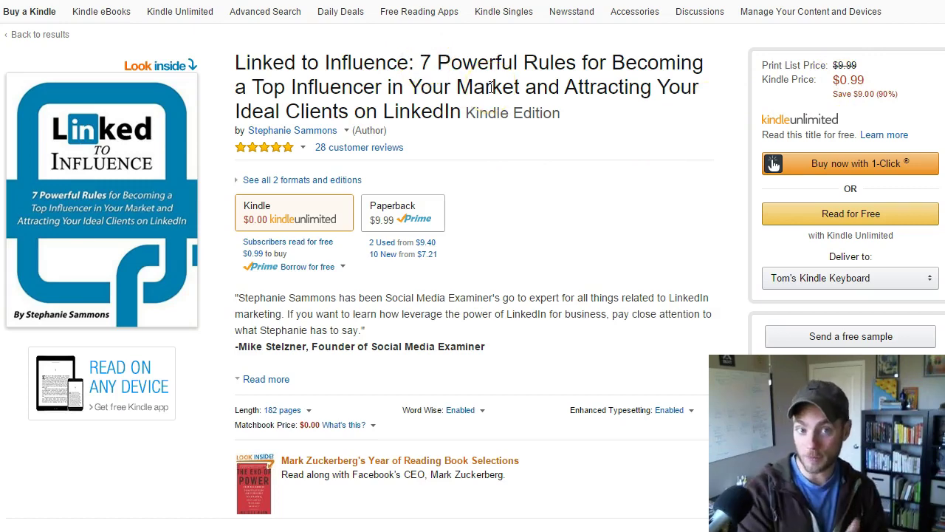
scroll(491, 90, down, 2)
scroll(494, 90, up, 1)
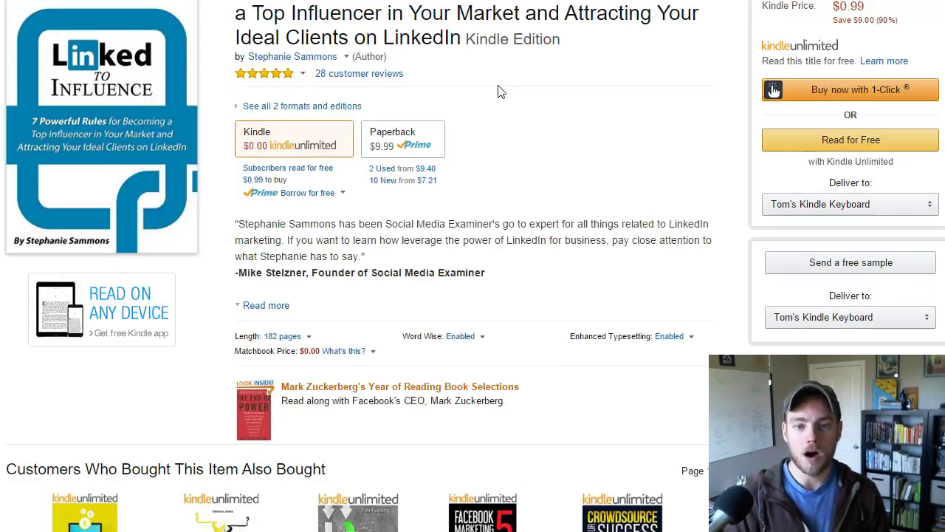
scroll(497, 89, down, 10)
click(479, 140)
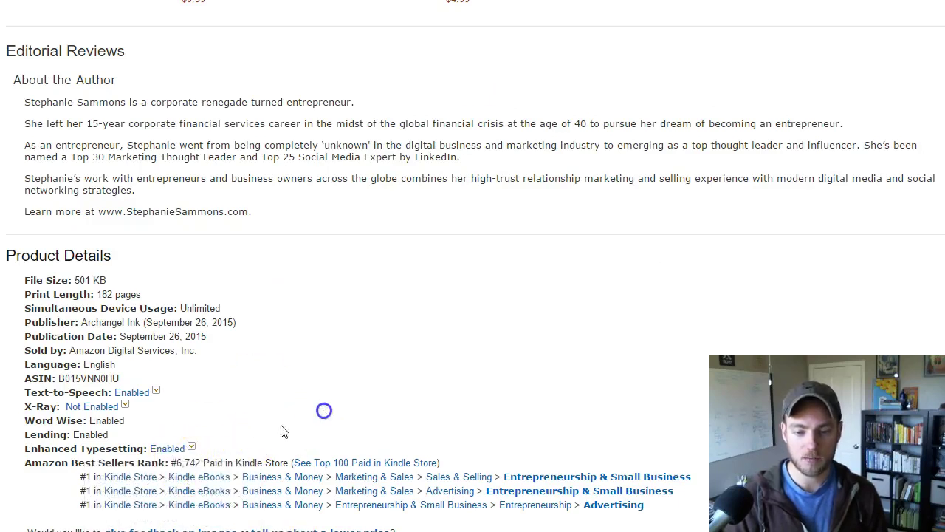
drag(175, 462, 293, 461)
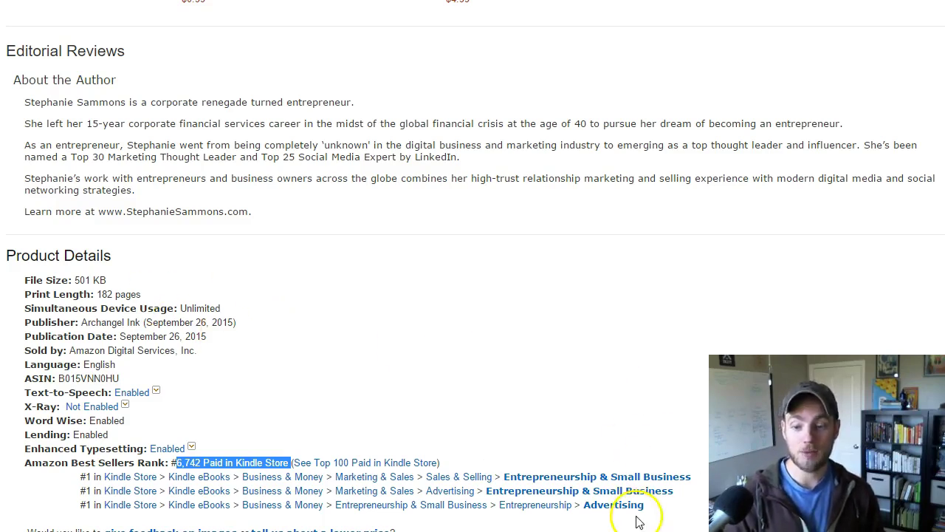
Go back to the Advertising best sellers, open "Words that Sell" and examine its overall paid Kindle Store rank.
scroll(517, 369, up, 2)
scroll(206, 269, up, 4)
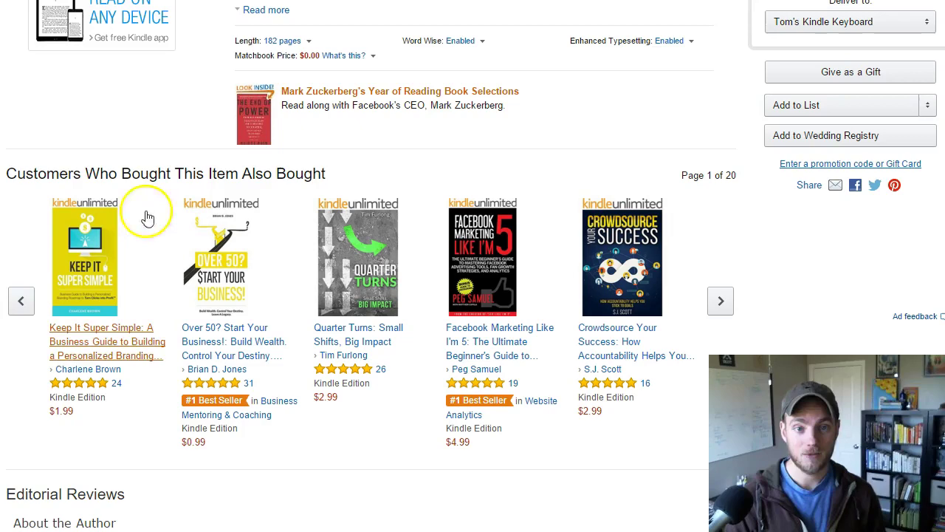
scroll(260, 180, down, 1)
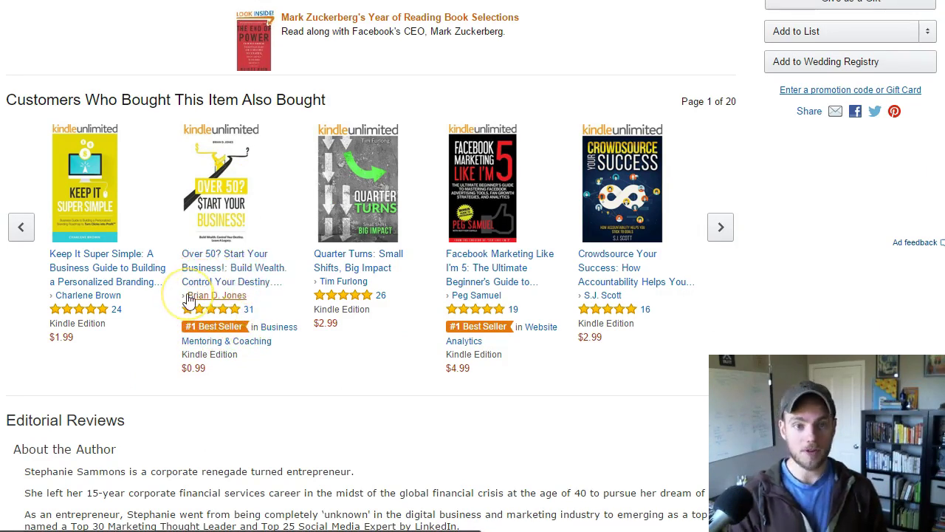
key(alt+Left)
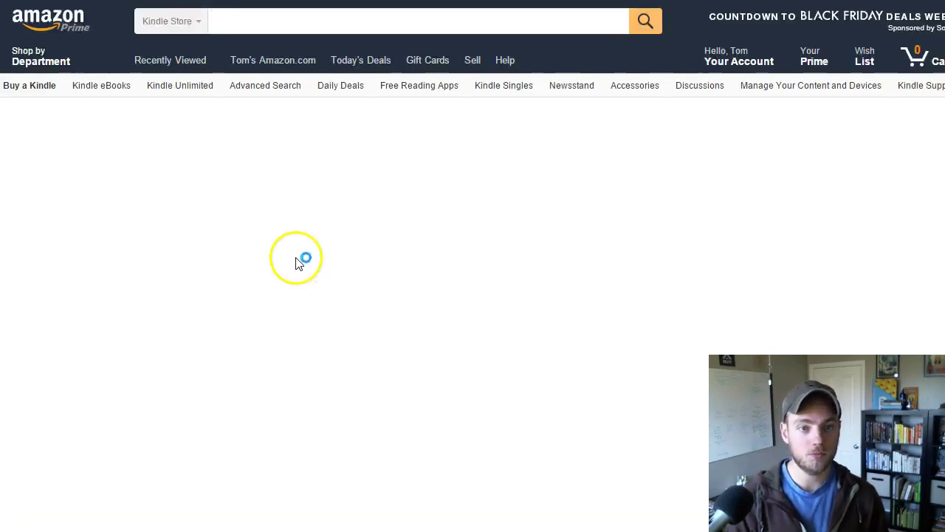
click(406, 211)
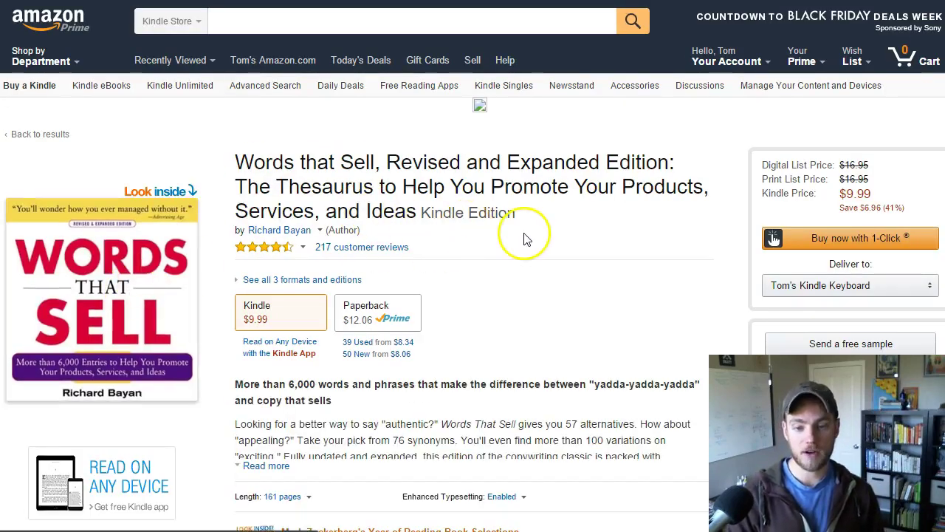
scroll(249, 247, down, 15)
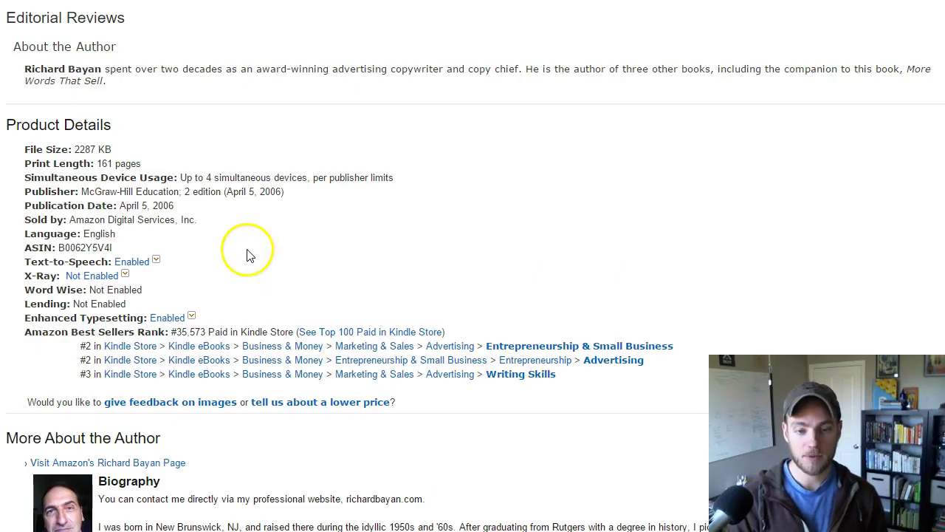
drag(172, 331, 298, 331)
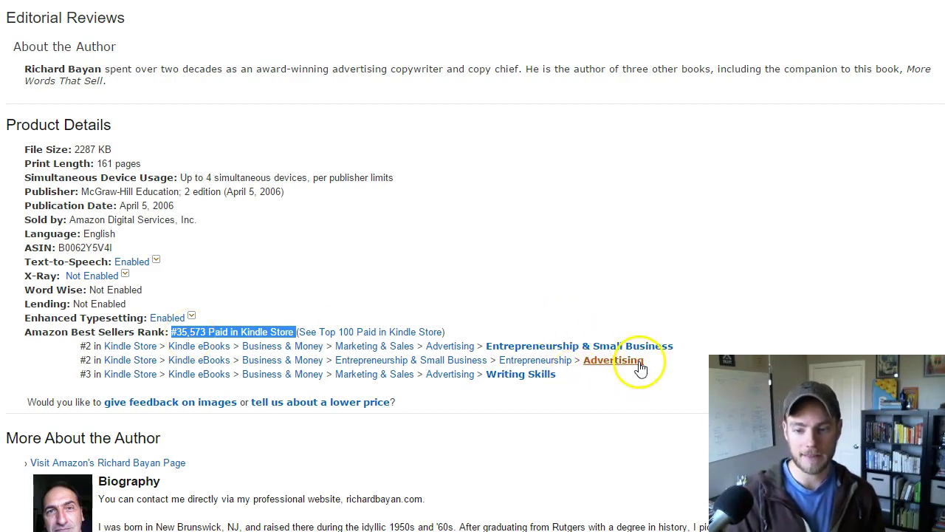
Return to the Entrepreneurship Advertising best-seller list and look over its top-ranked paid books.
scroll(233, 171, up, 9)
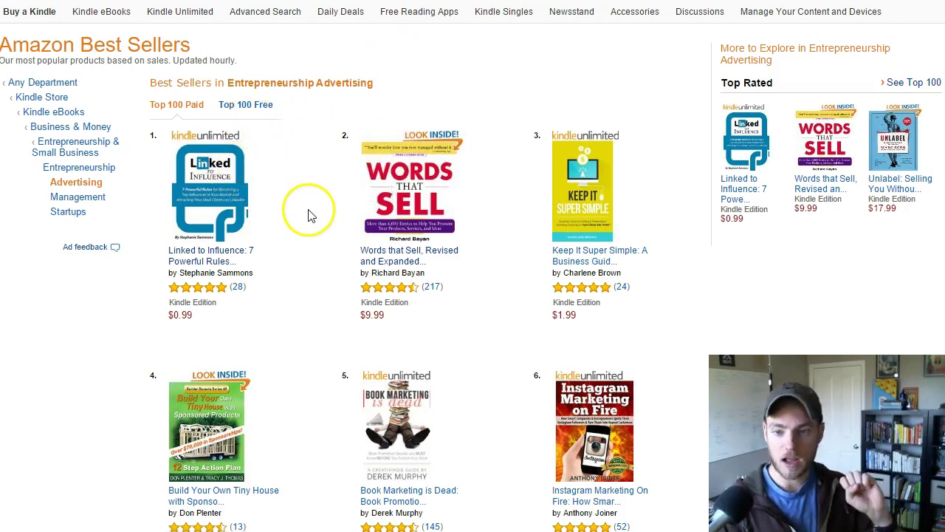
scroll(312, 204, down, 1)
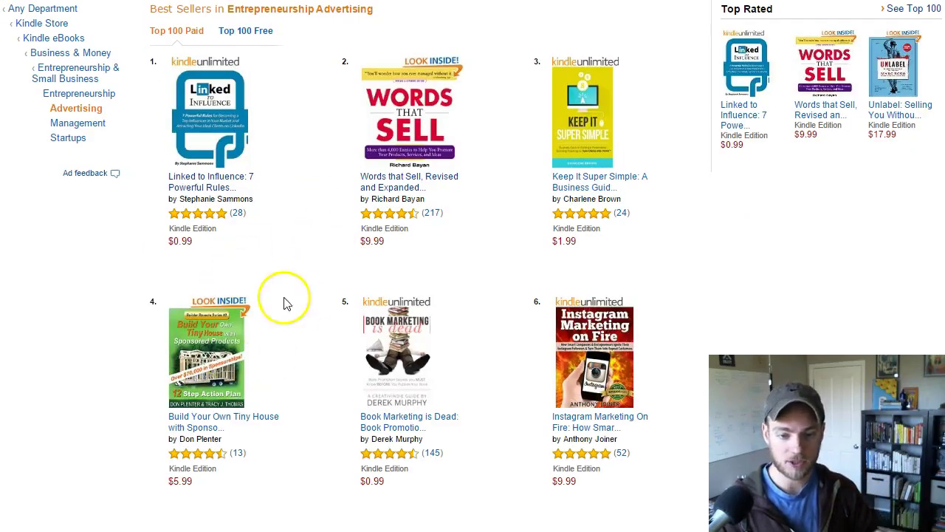
scroll(302, 332, up, 2)
scroll(301, 332, down, 2)
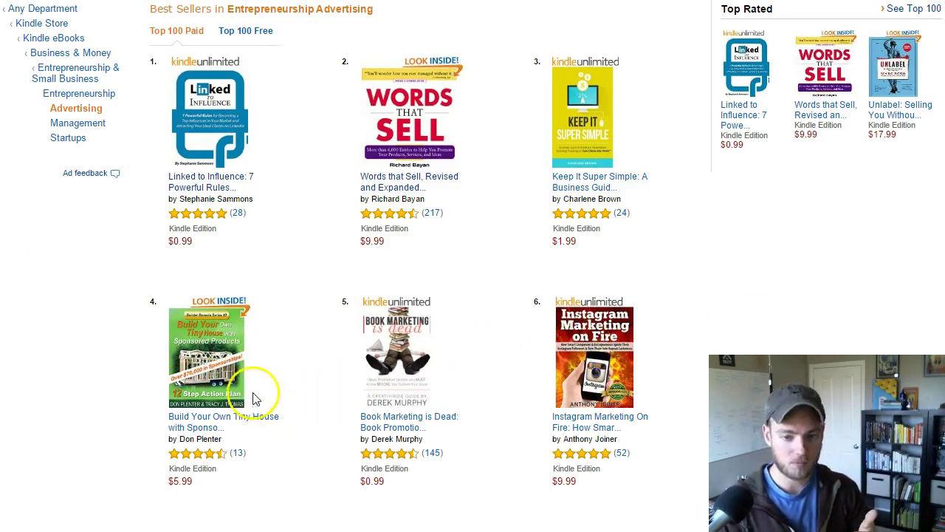
scroll(316, 296, up, 1)
scroll(312, 291, up, 1)
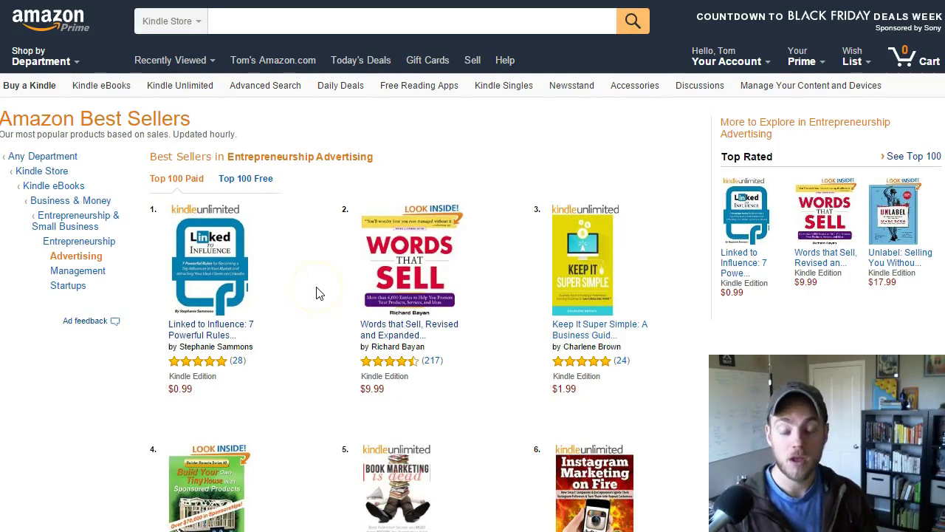
scroll(316, 291, down, 1)
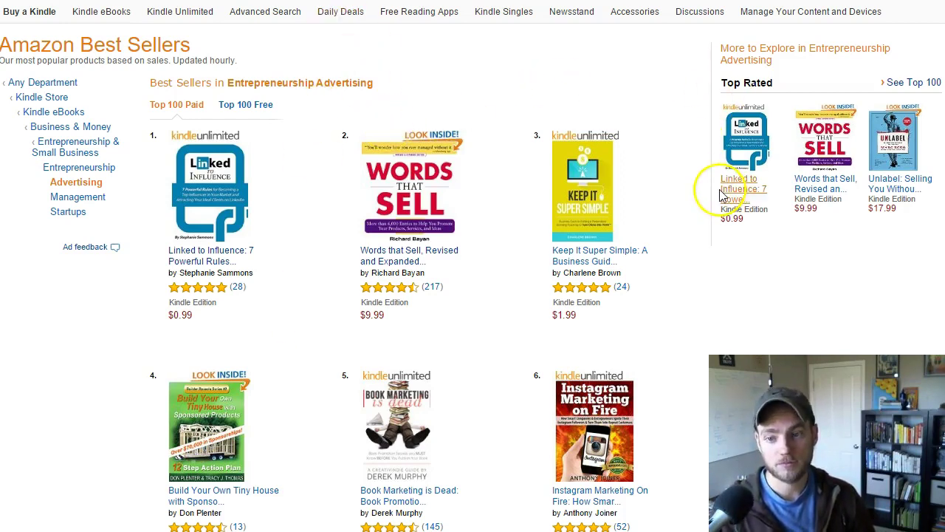
scroll(492, 196, up, 1)
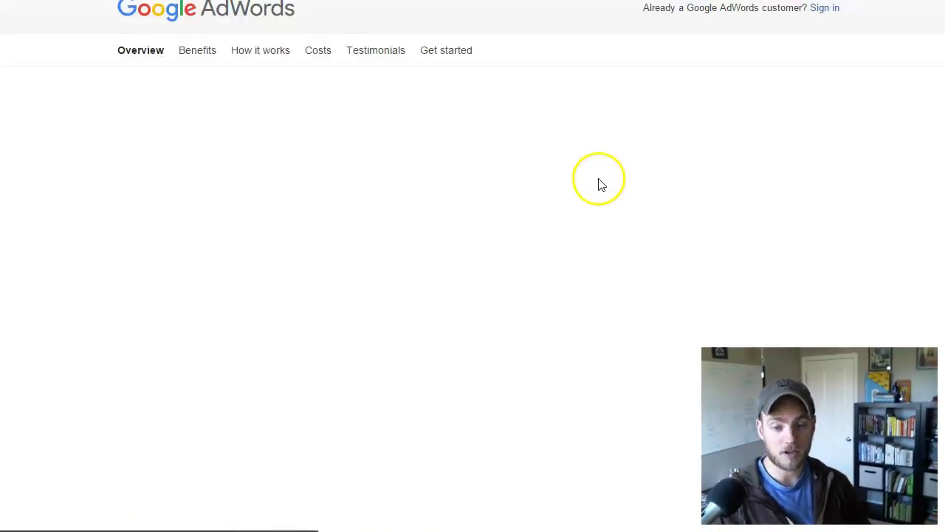
Sign in to the existing Google AdWords account.
click(823, 11)
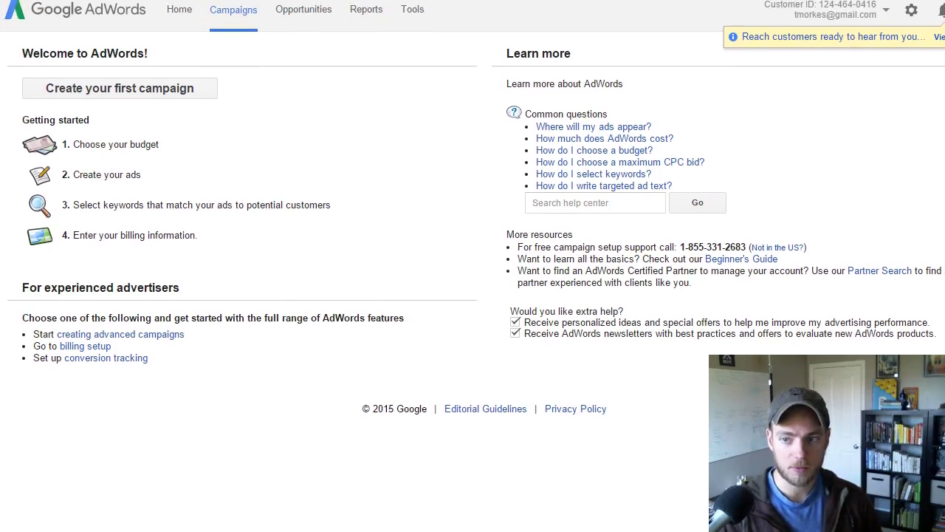
scroll(472, 265, up, 1)
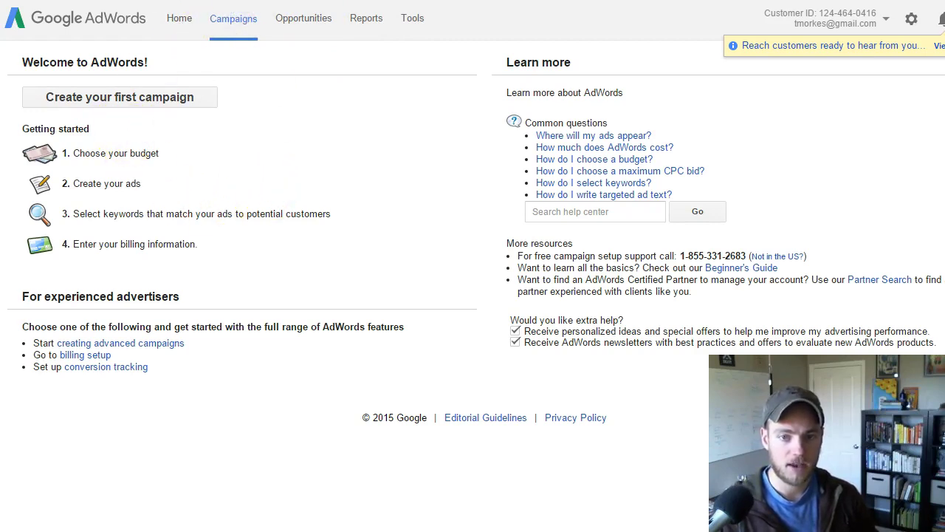
Open the setup form for a first AdWords campaign and look through its settings down to the bid strategy and budget.
scroll(473, 222, down, 1)
click(133, 71)
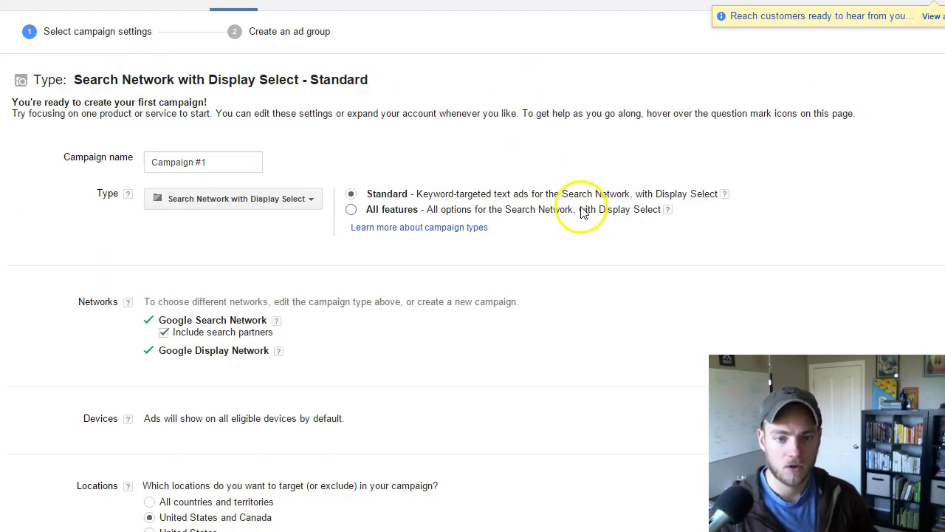
scroll(236, 122, down, 4)
scroll(236, 122, down, 6)
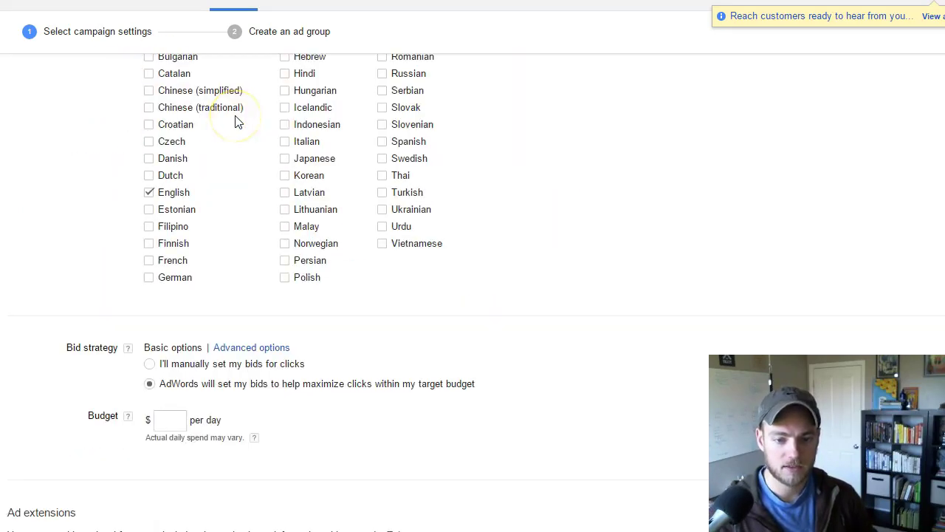
scroll(238, 120, up, 10)
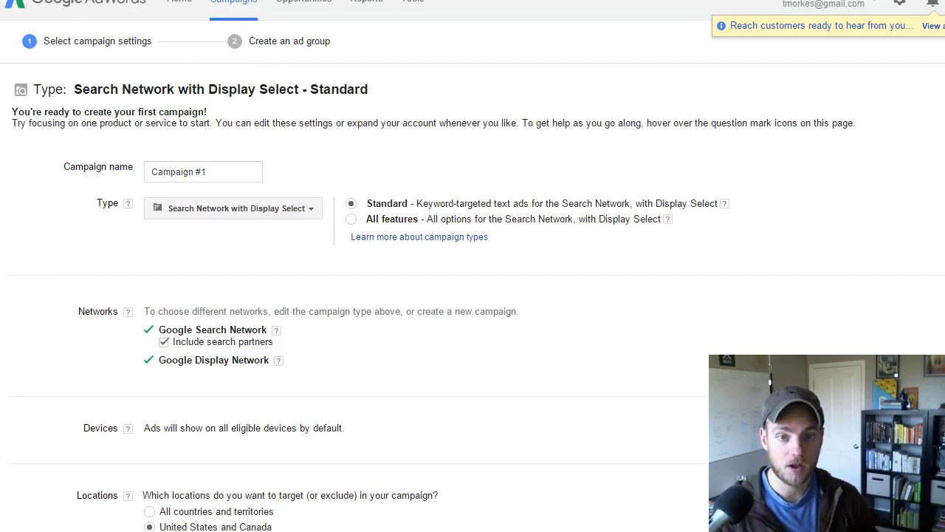
Leave the campaign setup and open the AdWords Keyword Planner.
click(418, 21)
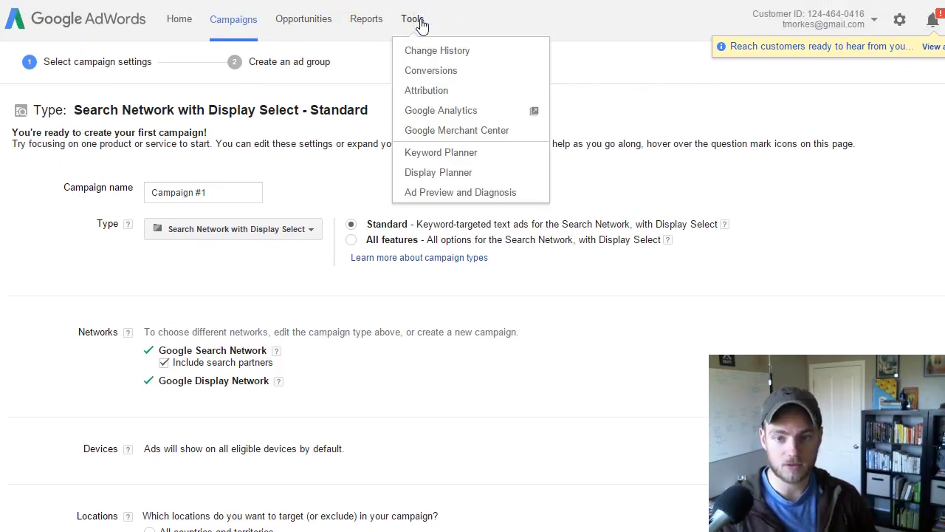
click(418, 20)
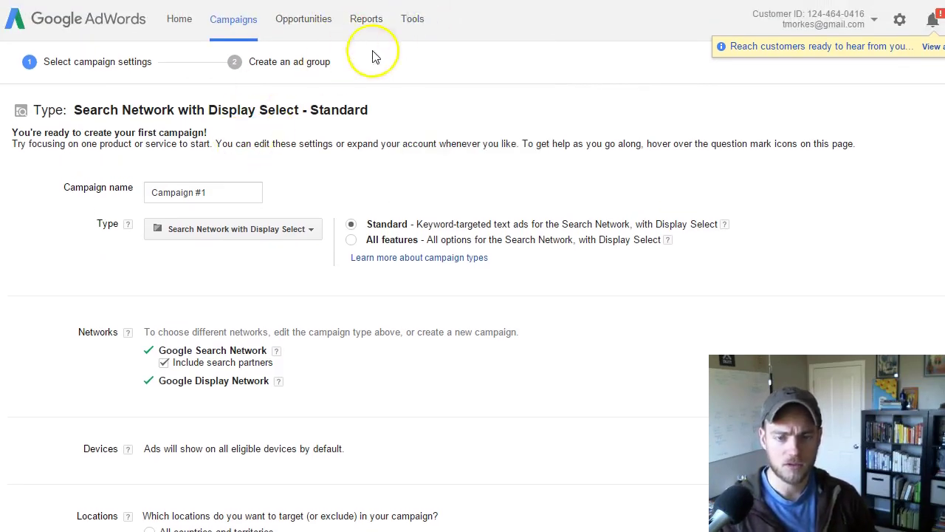
click(407, 21)
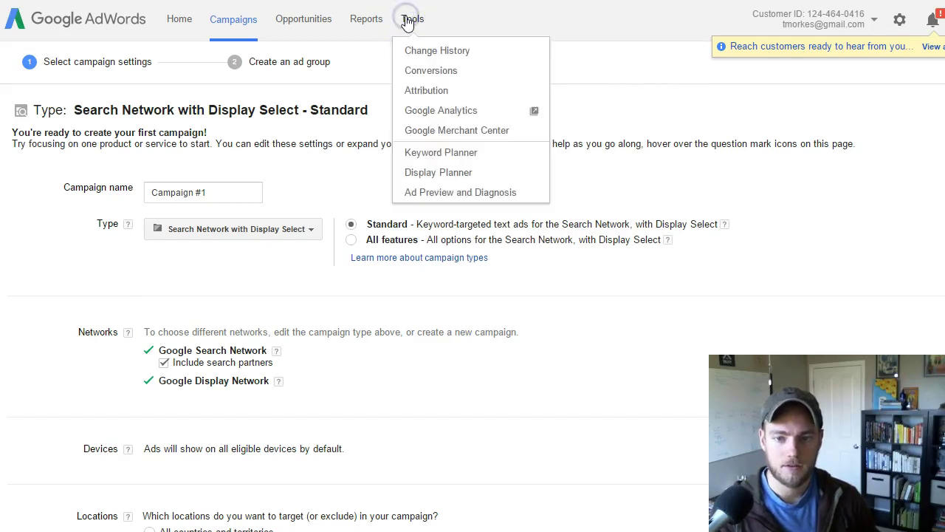
click(432, 156)
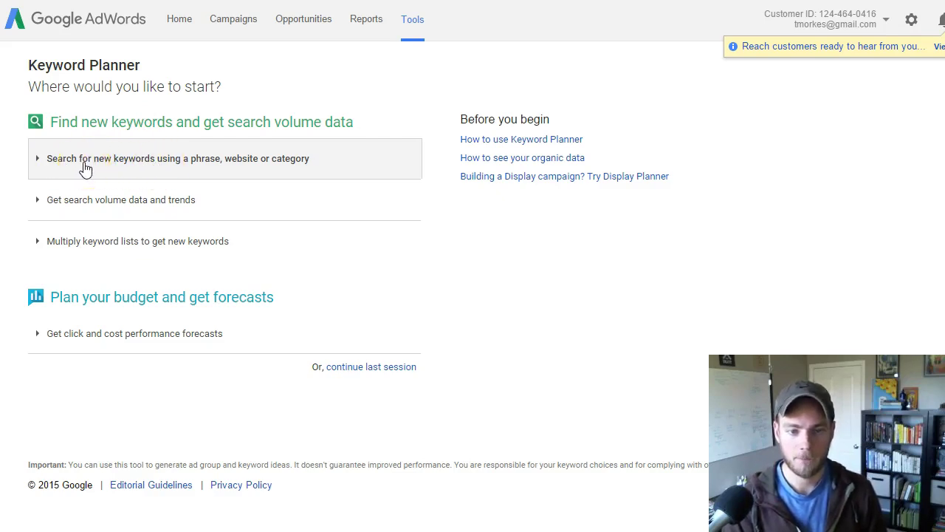
Get new keyword ideas for the product or service "startups", keeping the default targeting and date range.
click(237, 161)
click(171, 241)
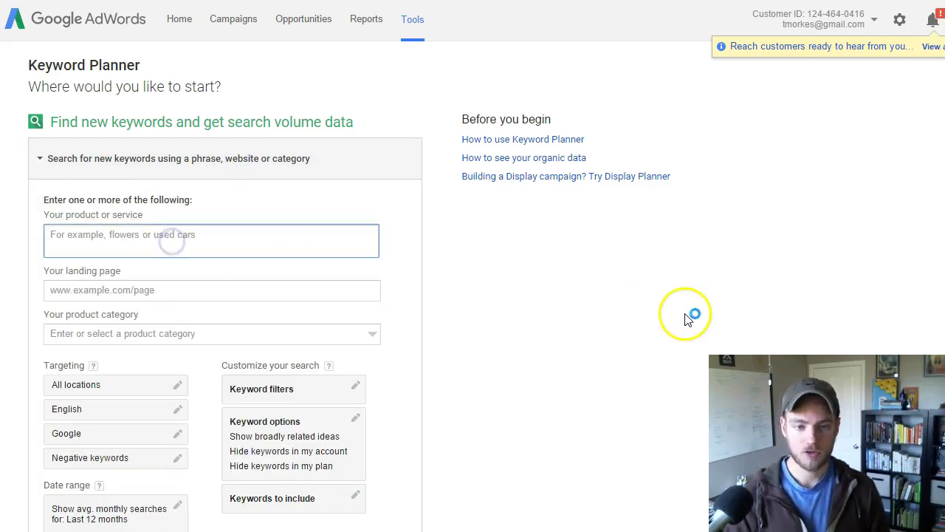
text(startups)
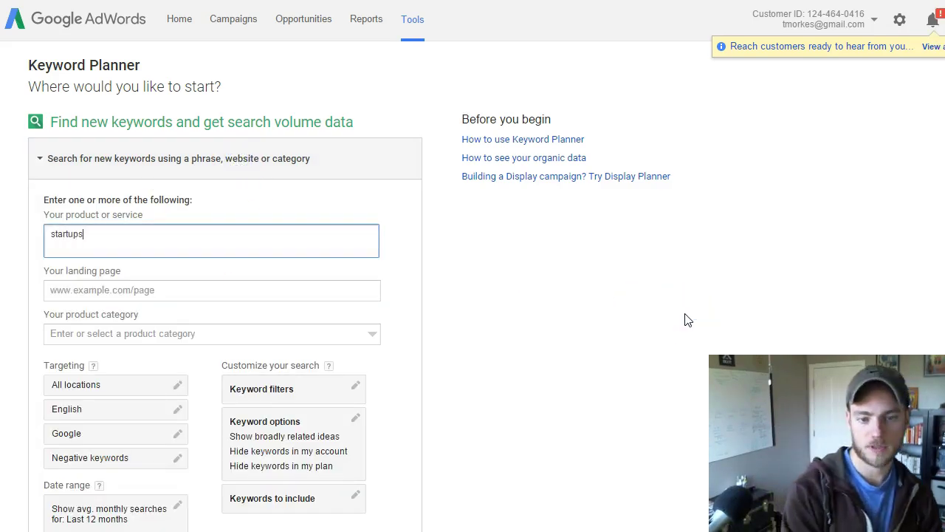
scroll(687, 318, down, 3)
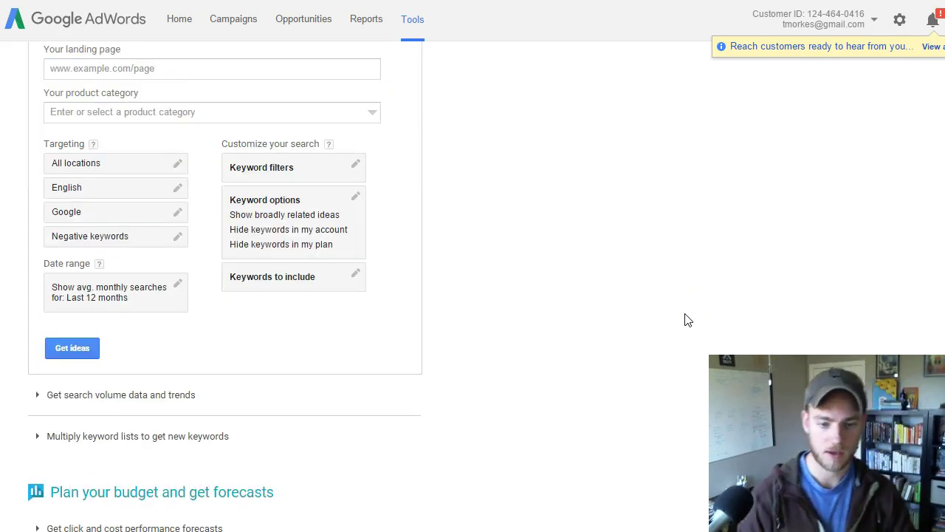
click(71, 348)
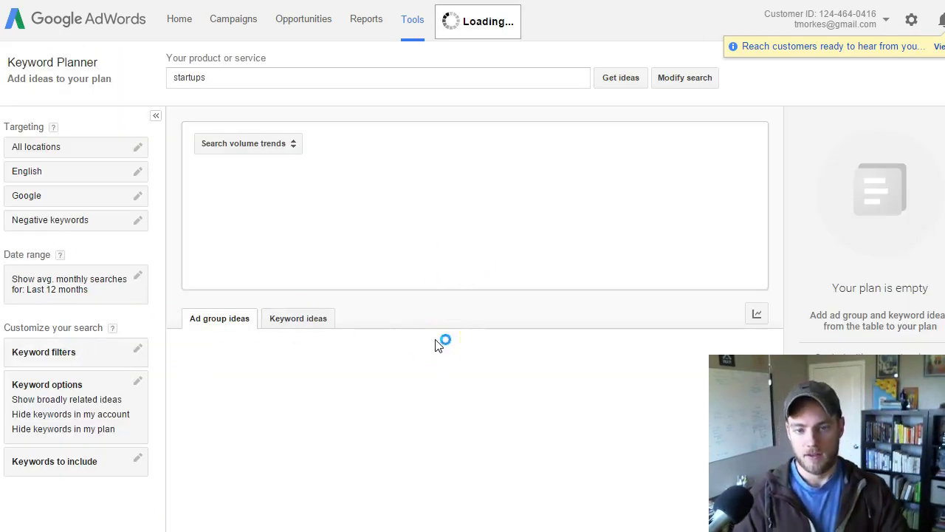
Examine the overall search volume trend for "startups" and the monthly search charts of the first ad group ideas.
mouse_move(329, 225)
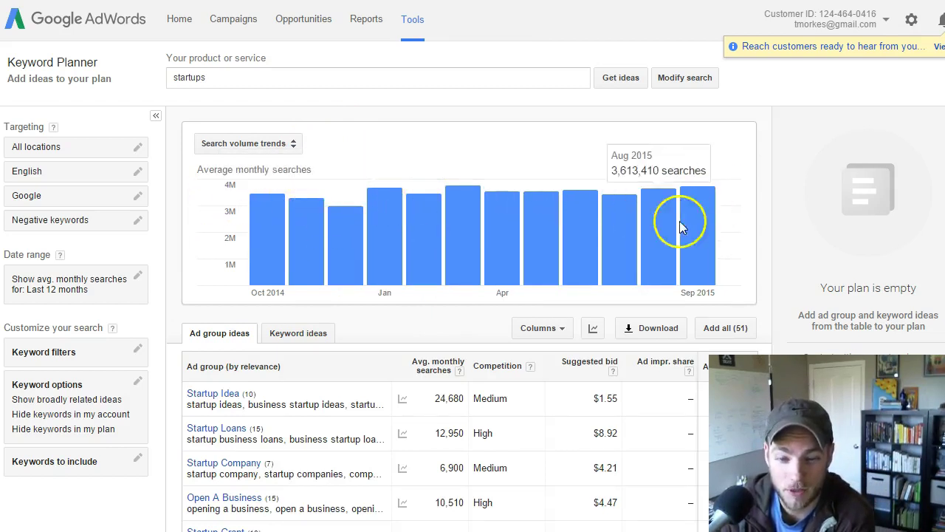
scroll(411, 344, down, 2)
scroll(411, 344, up, 2)
scroll(409, 337, down, 2)
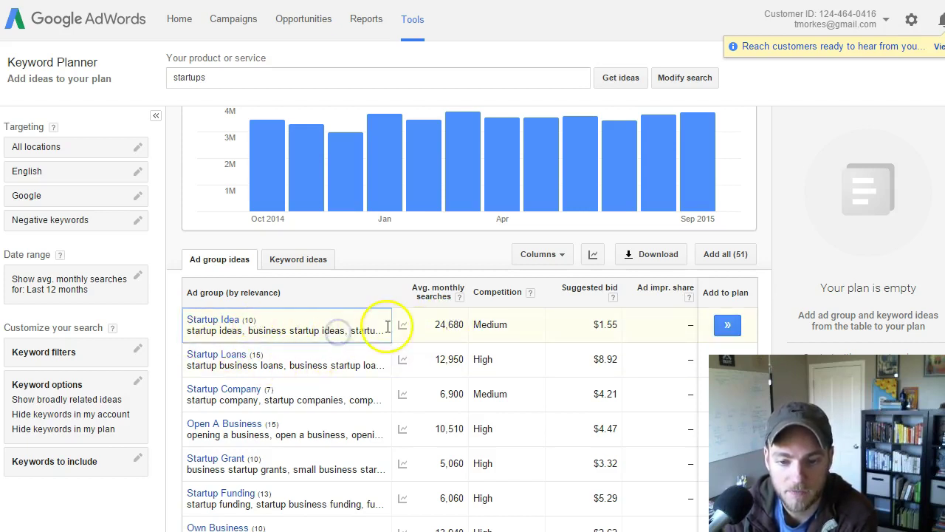
mouse_move(403, 326)
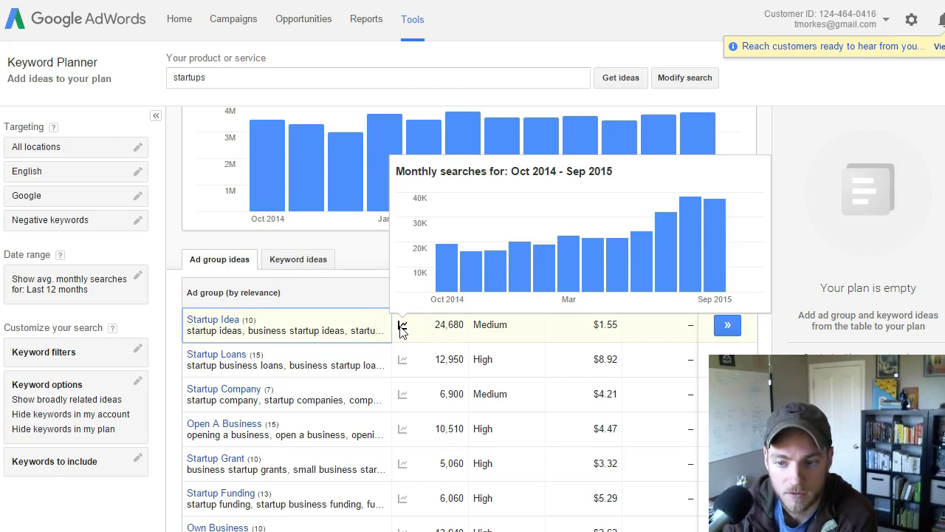
click(402, 361)
mouse_move(402, 395)
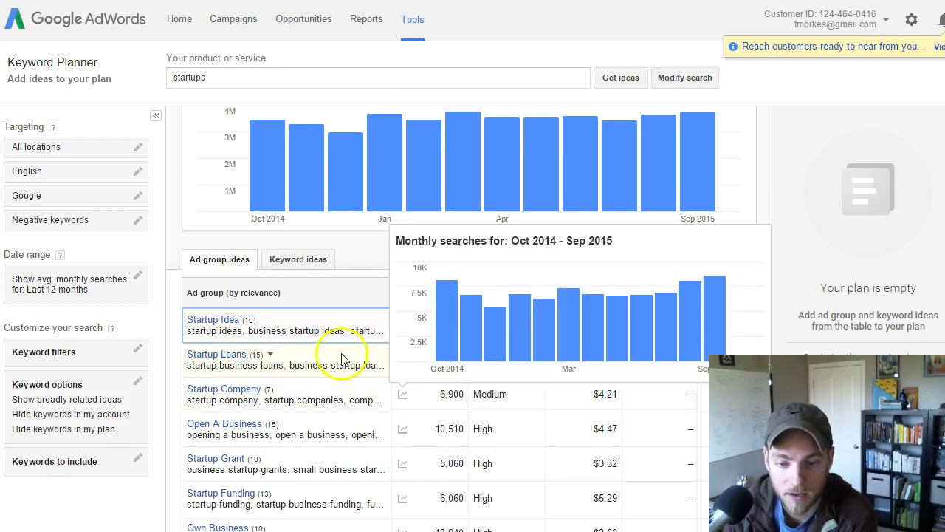
Show the individual keyword ideas for "startups" and compare monthly searches and competition for "business startup" and "startup ideas".
click(297, 260)
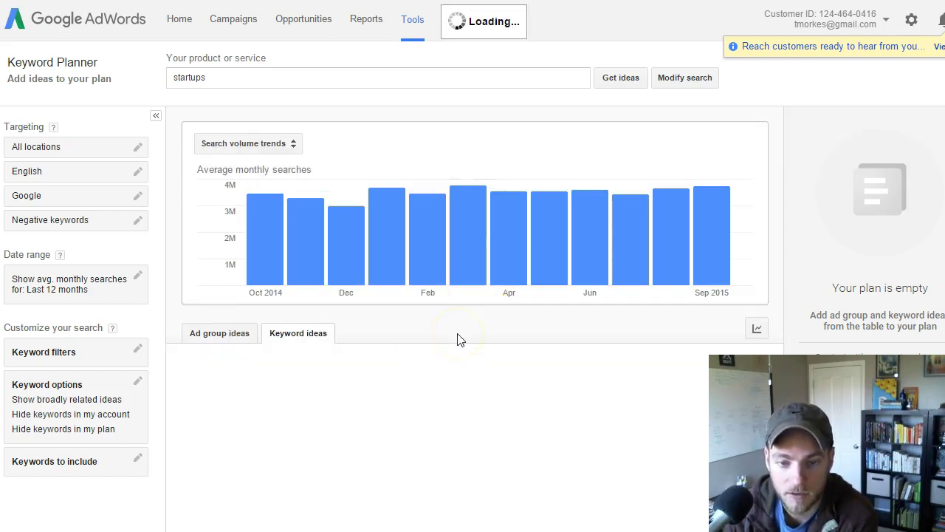
click(397, 322)
scroll(399, 323, down, 3)
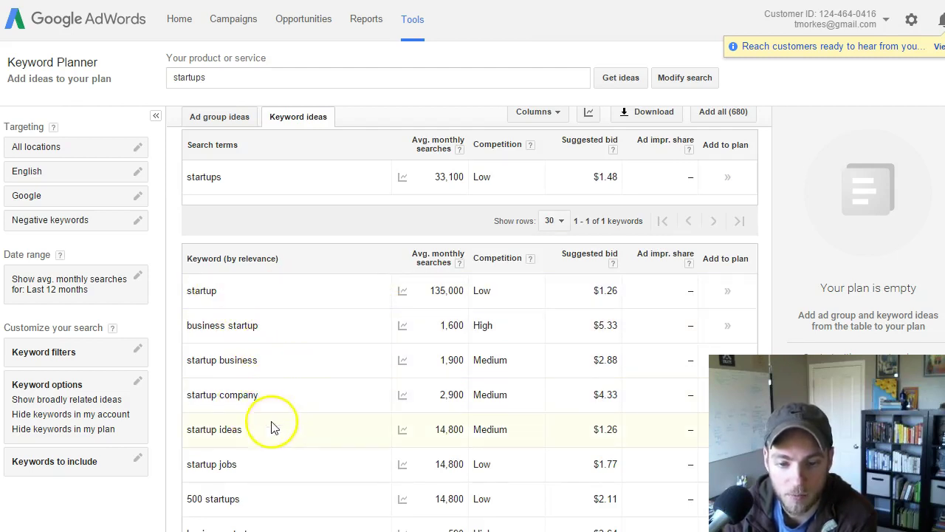
drag(440, 429, 455, 429)
click(337, 409)
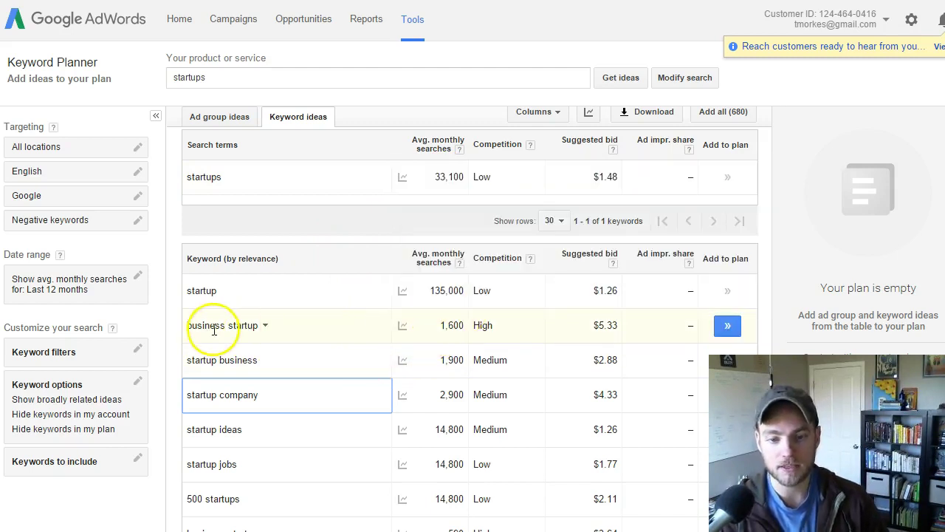
drag(190, 326, 268, 326)
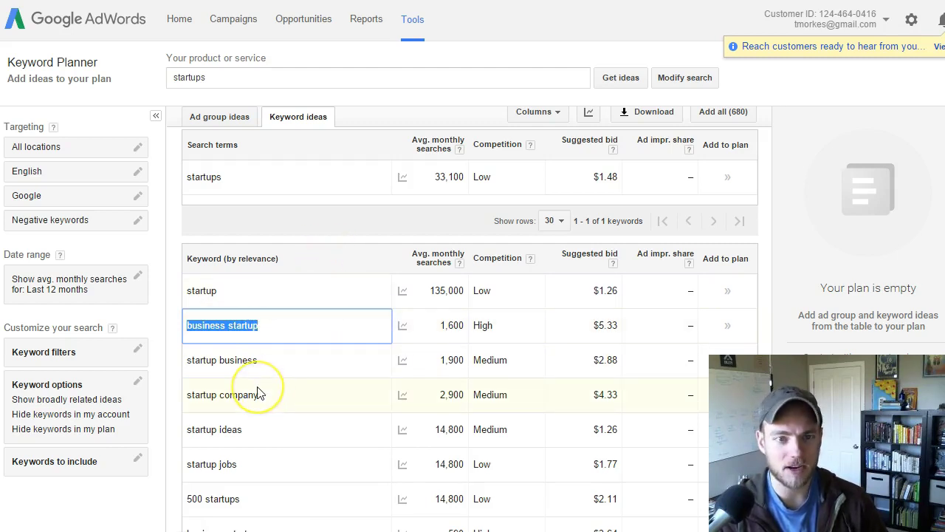
scroll(259, 394, down, 1)
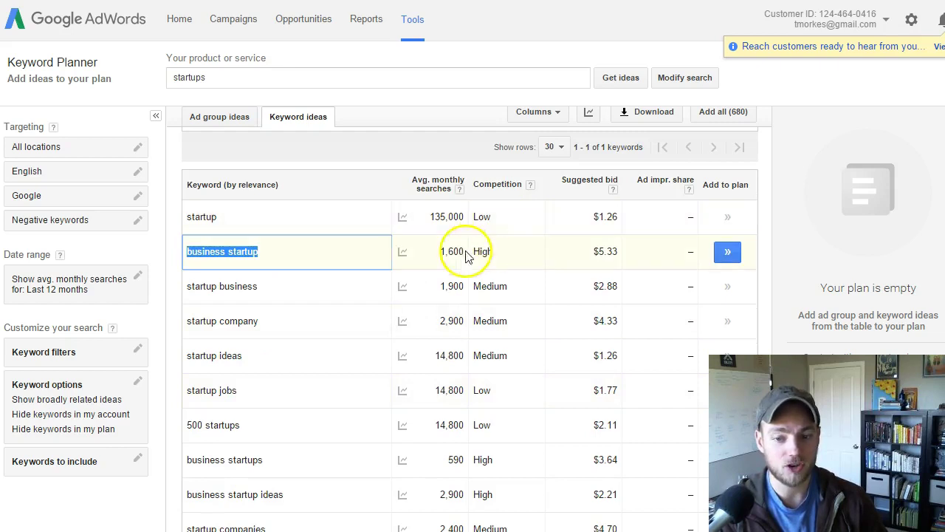
scroll(327, 316, down, 1)
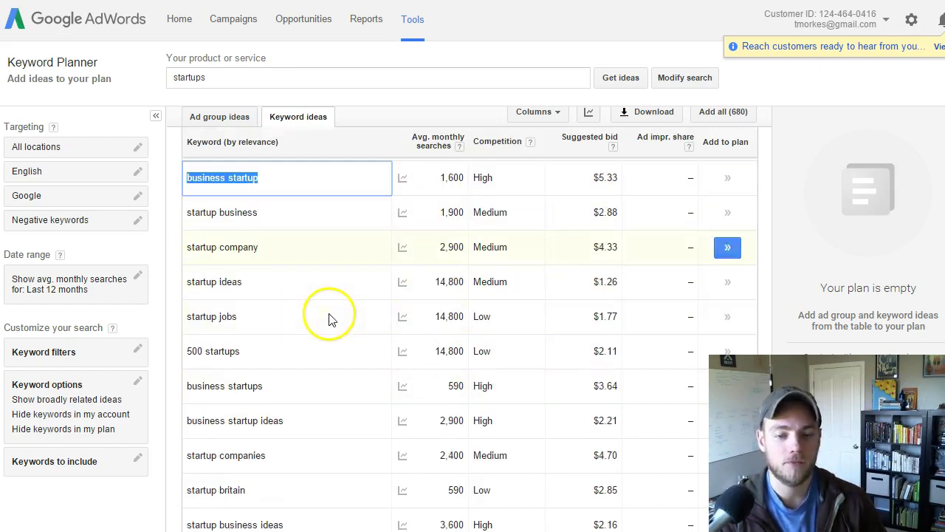
click(189, 282)
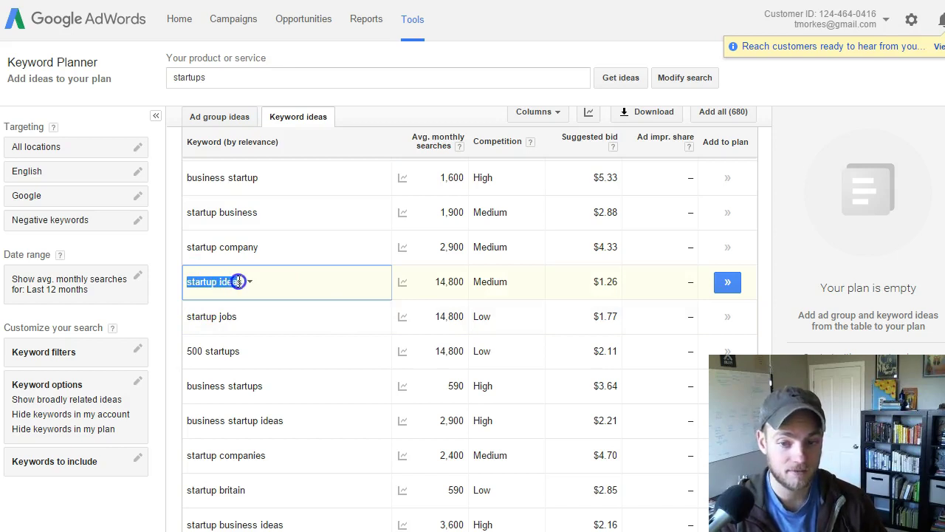
Examine the average monthly searches and competition of further keyword ideas, including "startup business ideas" and "lean startup".
scroll(460, 266, up, 2)
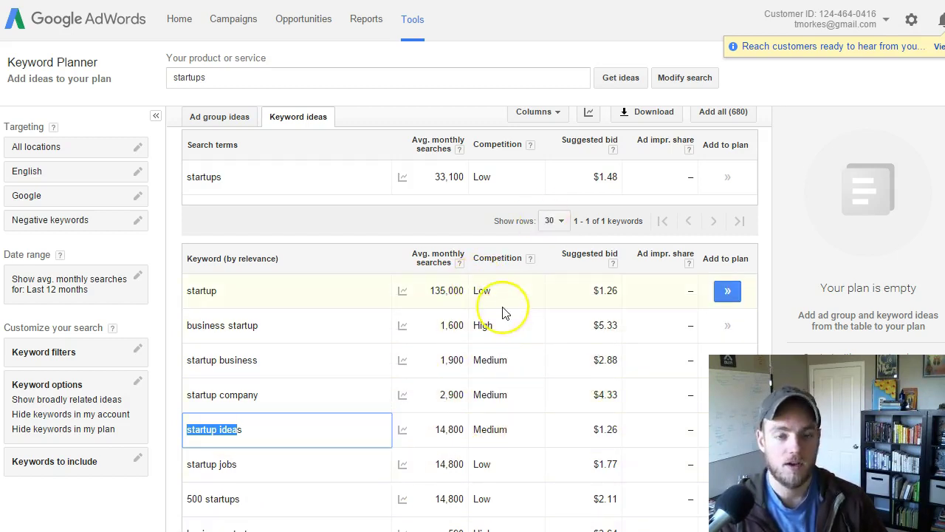
scroll(502, 312, down, 2)
scroll(502, 312, down, 2)
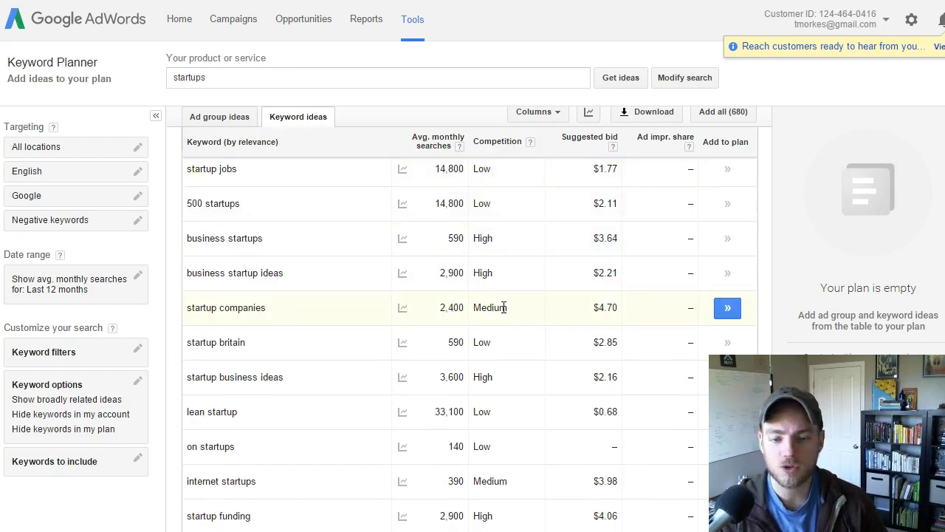
scroll(502, 313, up, 1)
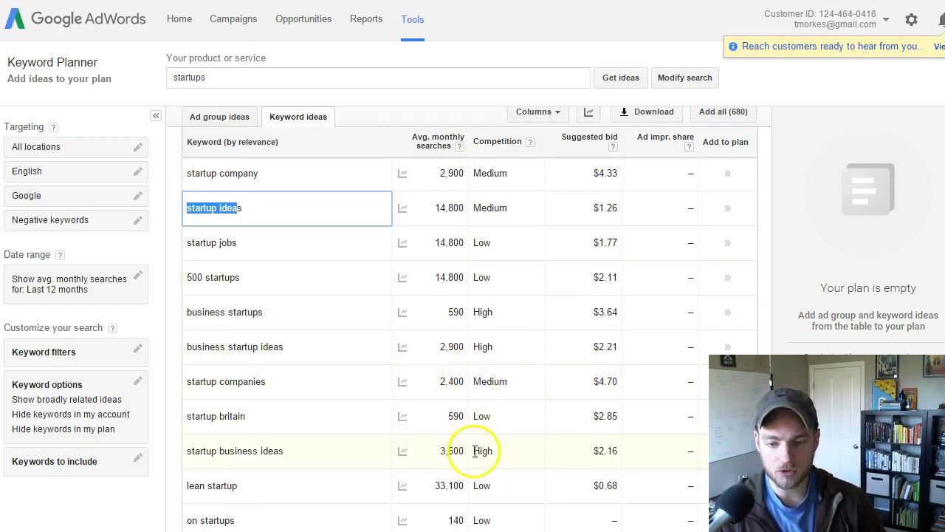
scroll(462, 480, down, 2)
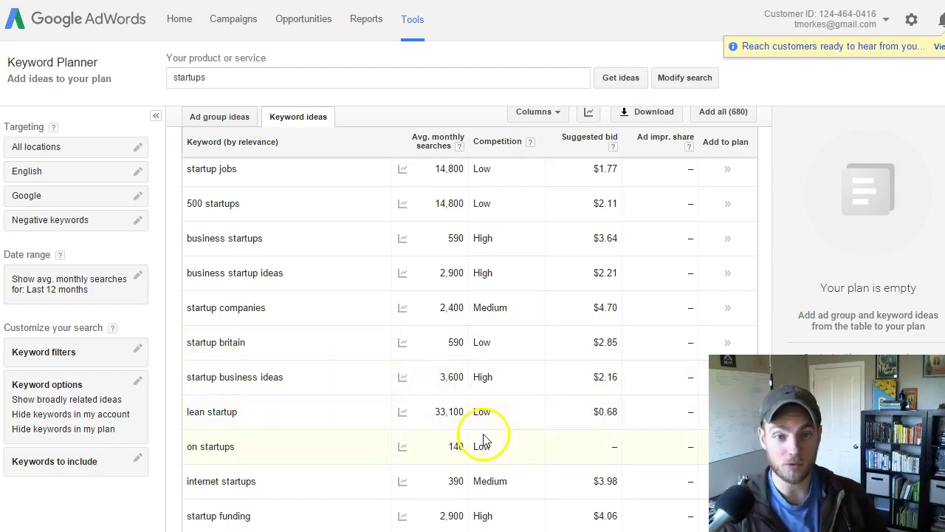
scroll(443, 362, down, 1)
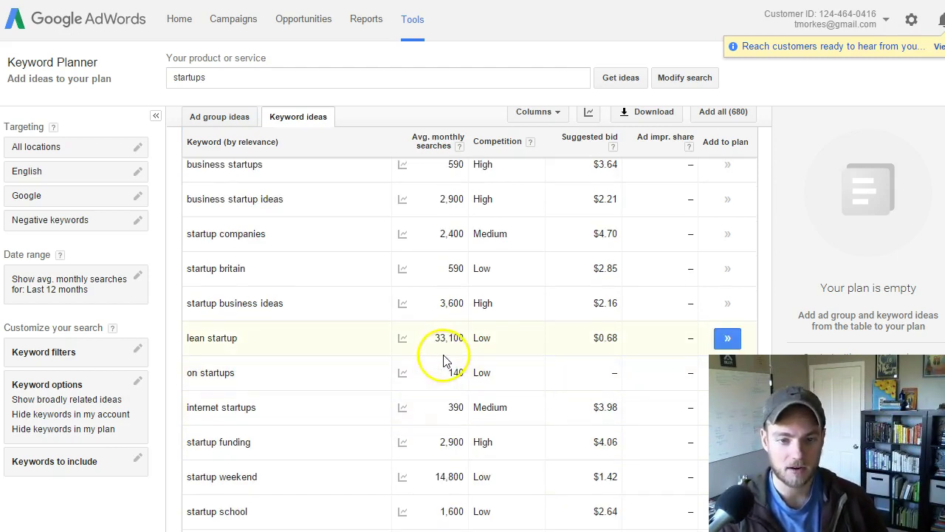
scroll(443, 347, up, 5)
Return to the ad group ideas and add the Startup Loans ad group to the plan.
click(236, 118)
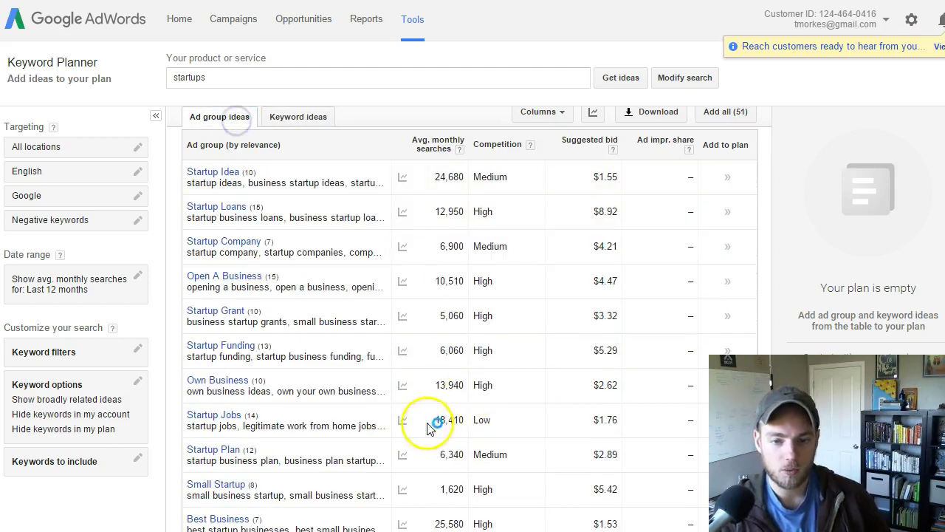
click(310, 214)
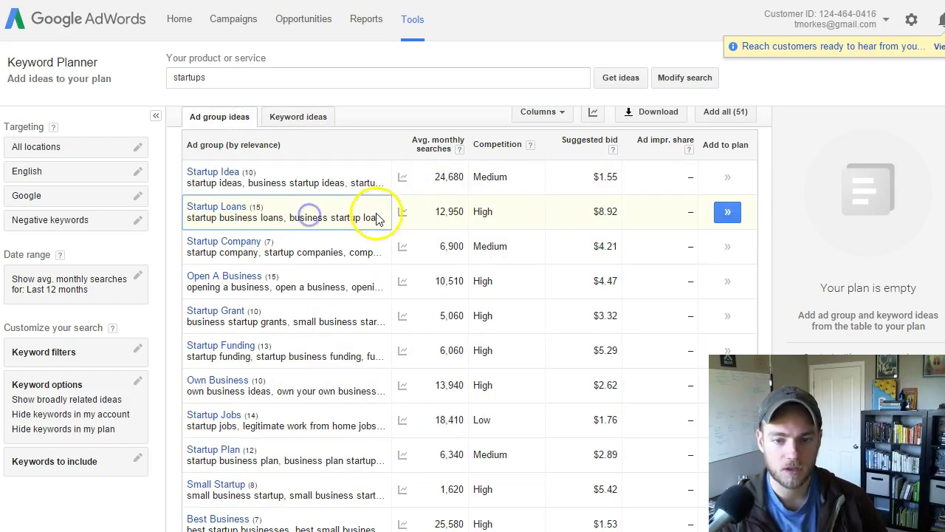
click(402, 212)
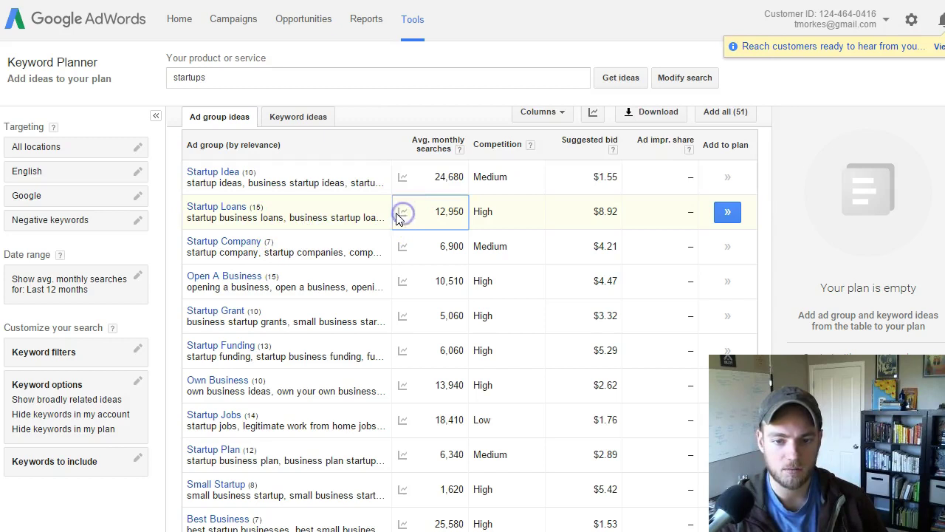
click(727, 212)
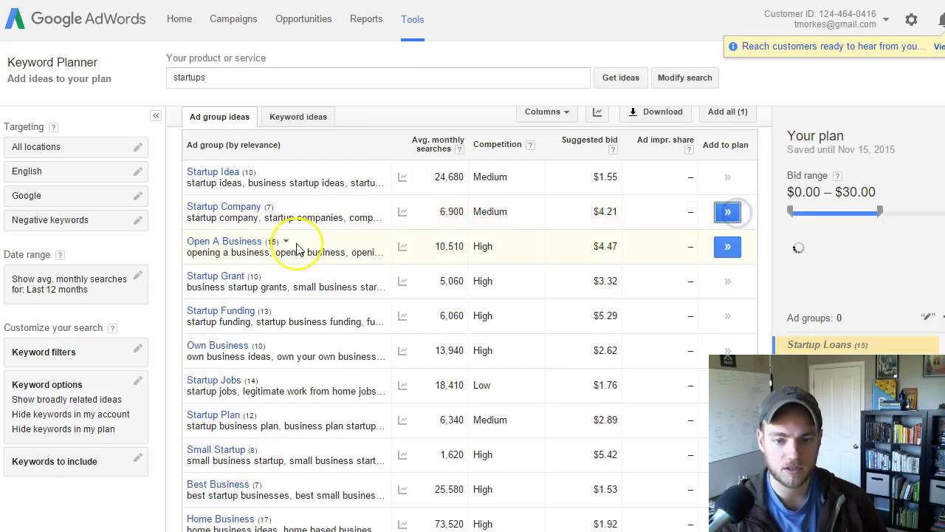
Replace the searched product or service with "startup ideas" and get new ideas for it.
drag(219, 71, 167, 77)
text(startup ideas)
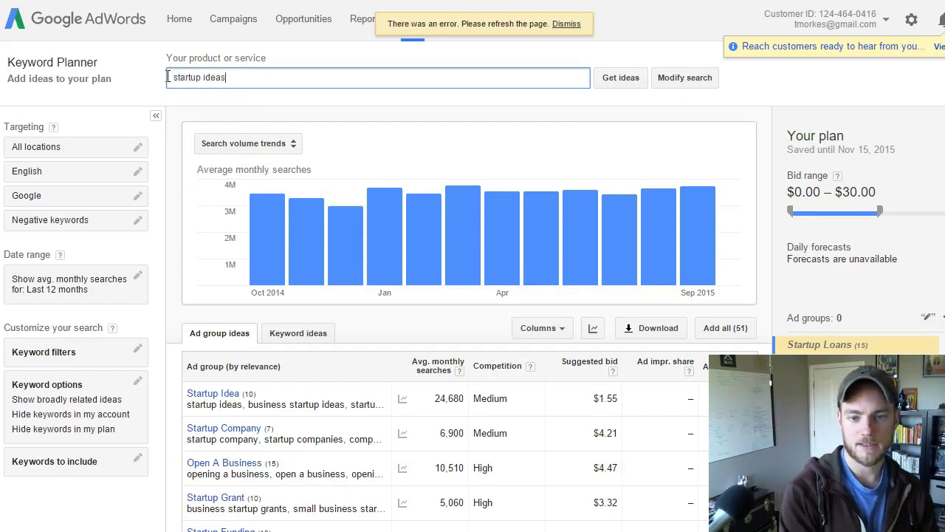
key(Return)
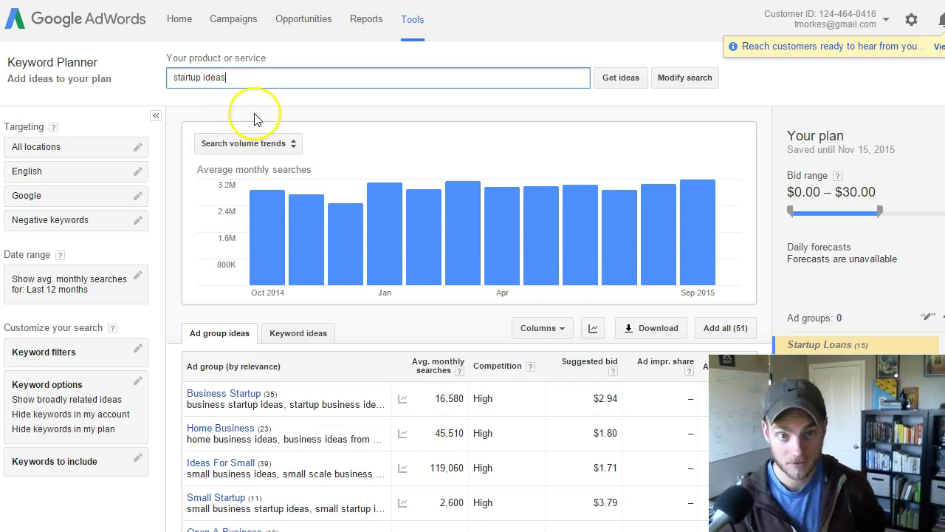
Show the individual keyword ideas for "startup ideas" and check the monthly search trends of "business startup ideas" and "startup business ideas".
scroll(295, 160, down, 1)
click(298, 266)
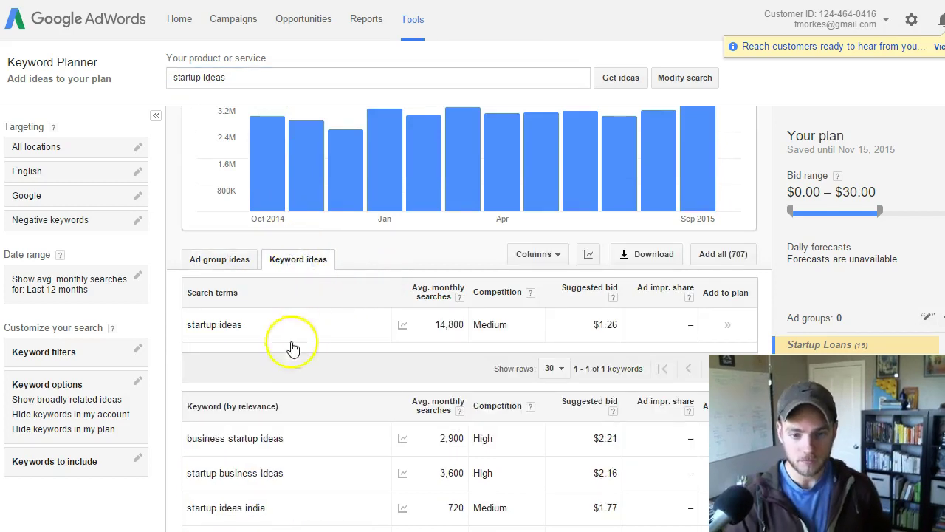
scroll(291, 355, down, 1)
scroll(292, 364, up, 2)
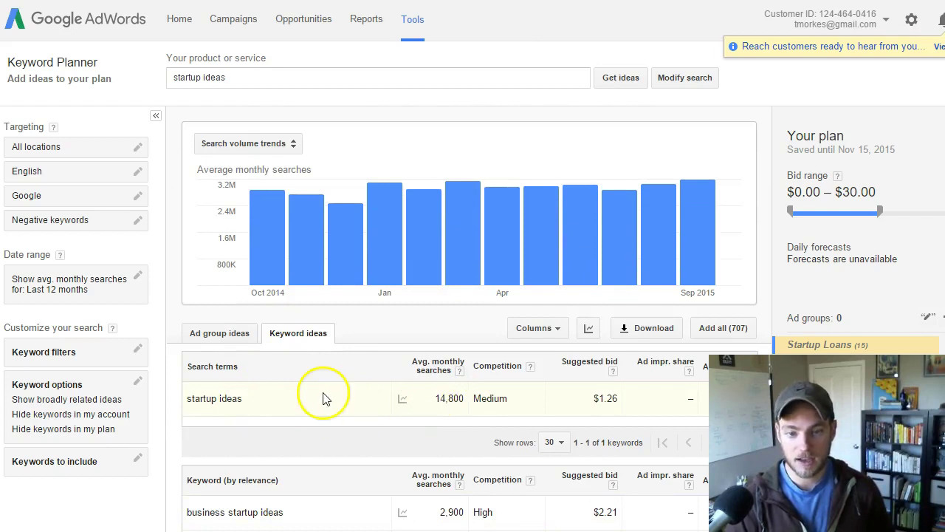
scroll(329, 398, down, 3)
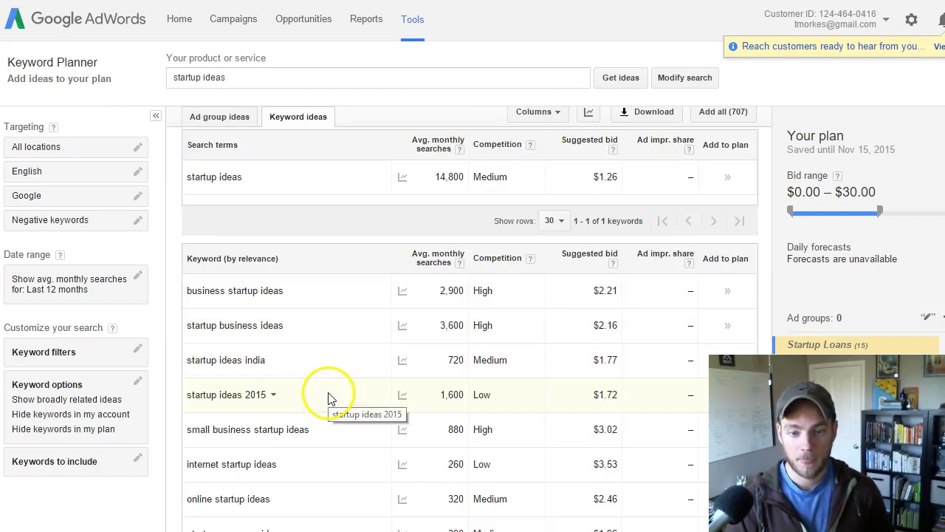
mouse_move(405, 293)
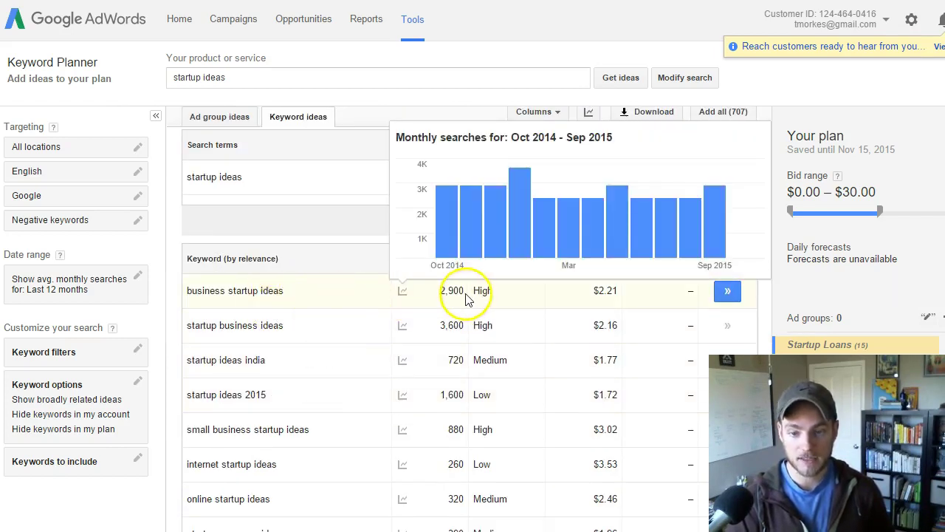
mouse_move(403, 325)
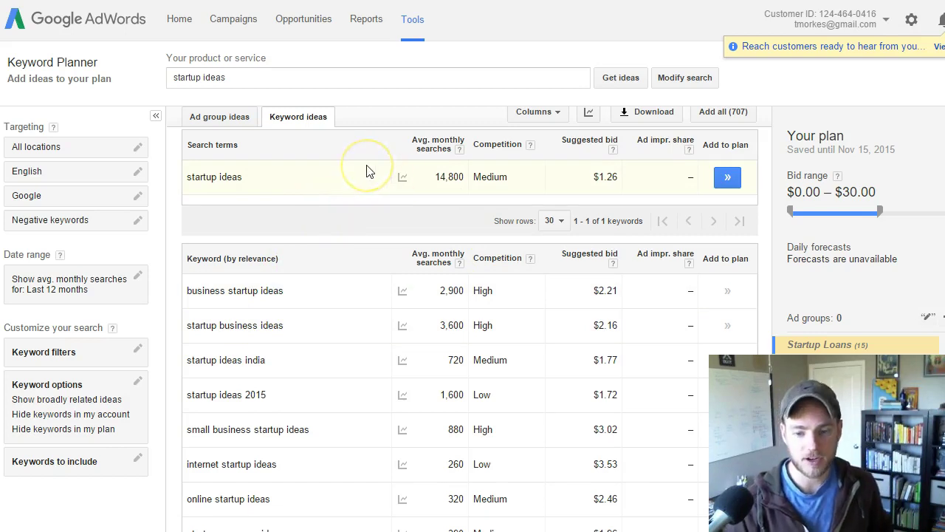
Examine the average monthly searches and competition of further keyword ideas, including "startup ideas 2015" and "best startup ideas".
scroll(370, 171, down, 1)
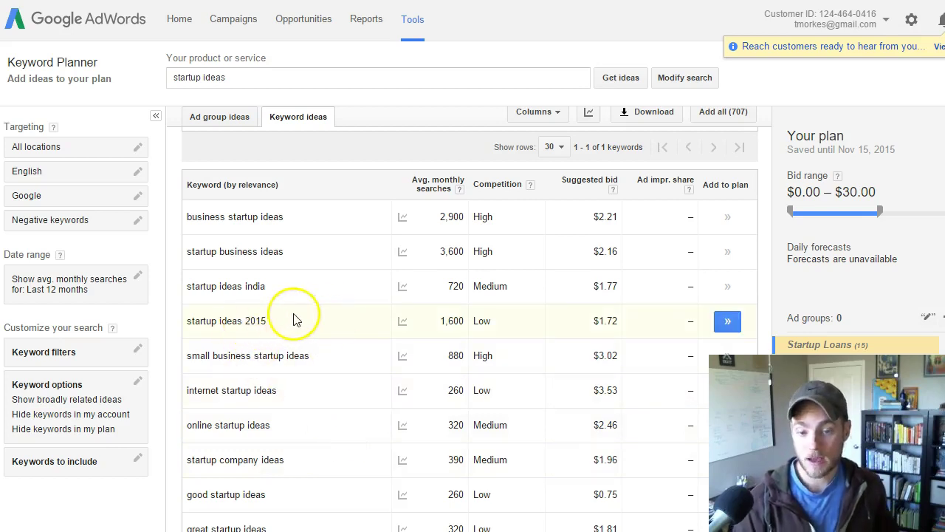
mouse_move(404, 323)
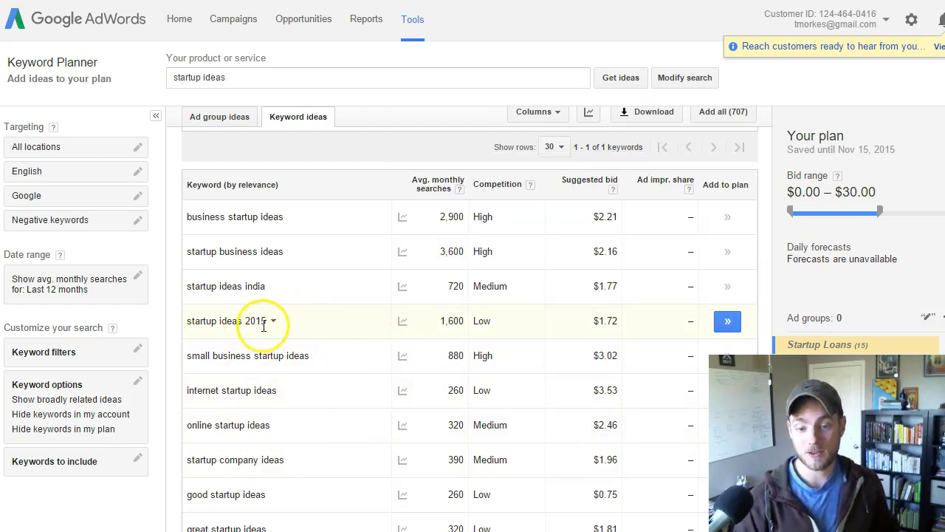
scroll(303, 296, down, 2)
scroll(316, 421, down, 1)
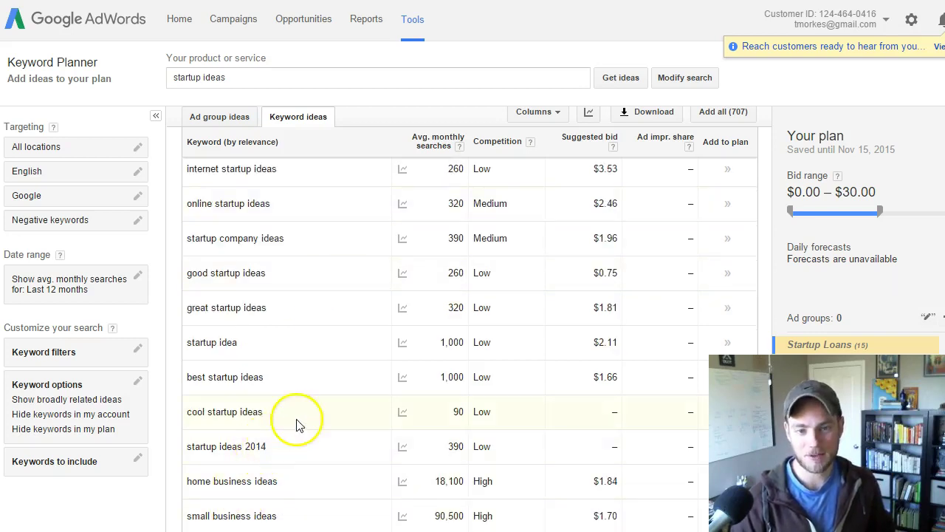
scroll(303, 419, down, 2)
scroll(306, 416, up, 3)
scroll(306, 416, up, 1)
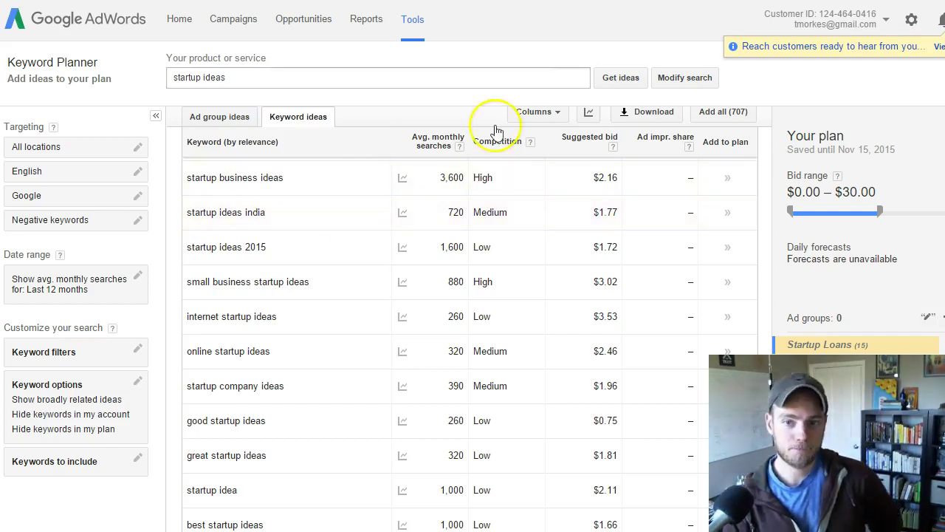
scroll(343, 193, up, 3)
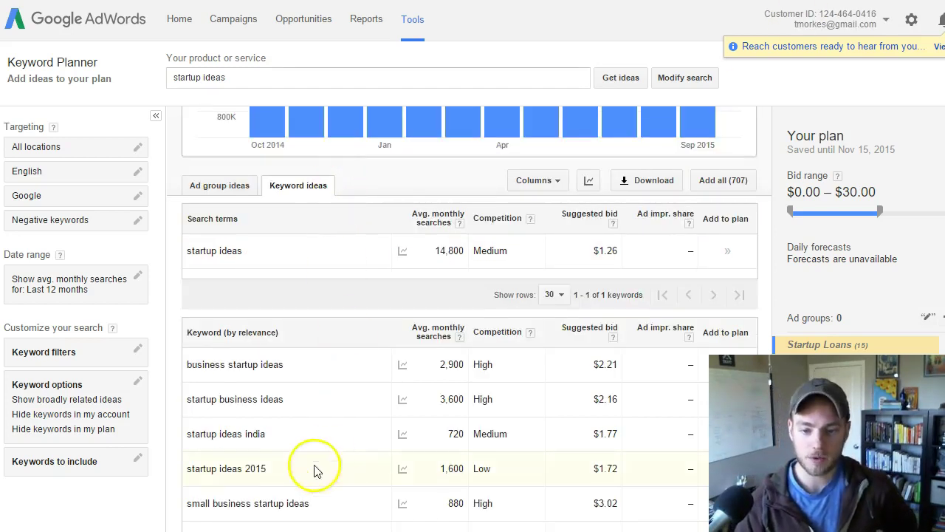
scroll(318, 435, up, 2)
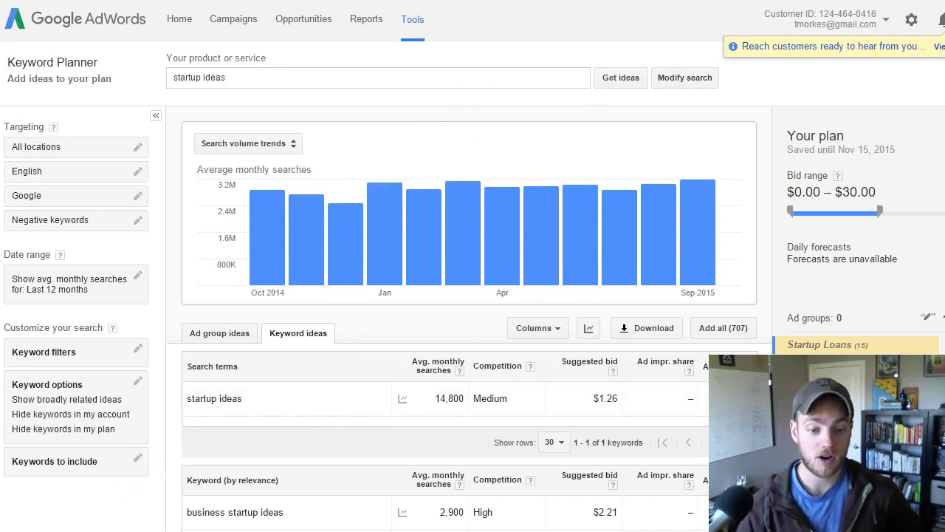
Switch to the "google trends" search results, open Google Trends and look through its featured and trending stories.
key(ctrl+Tab)
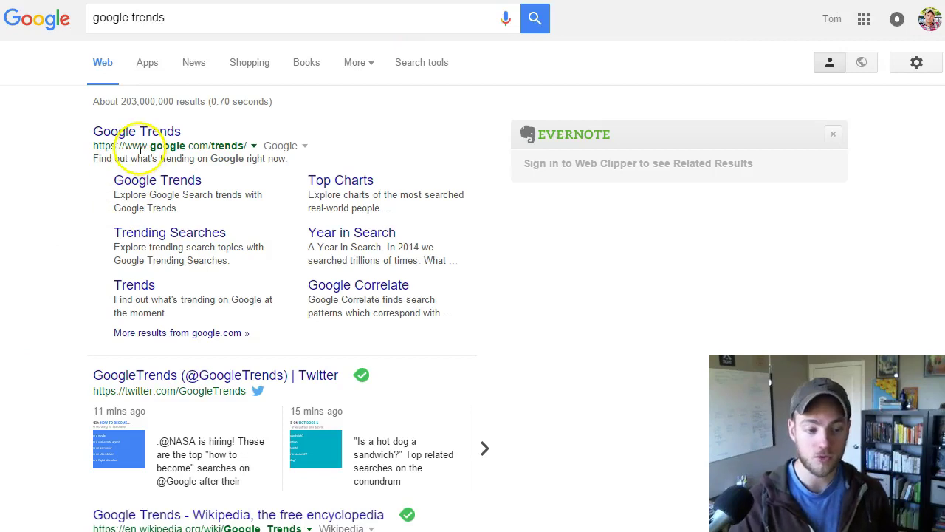
click(157, 132)
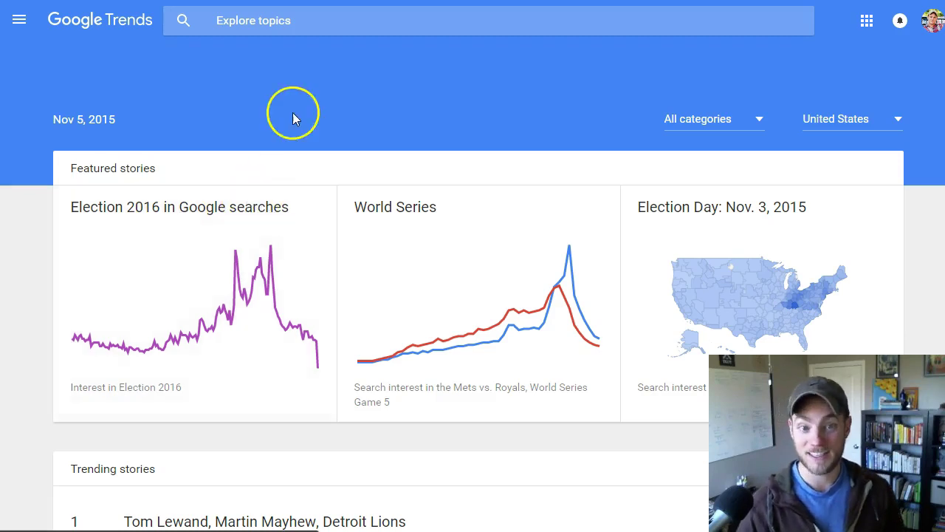
scroll(523, 116, down, 1)
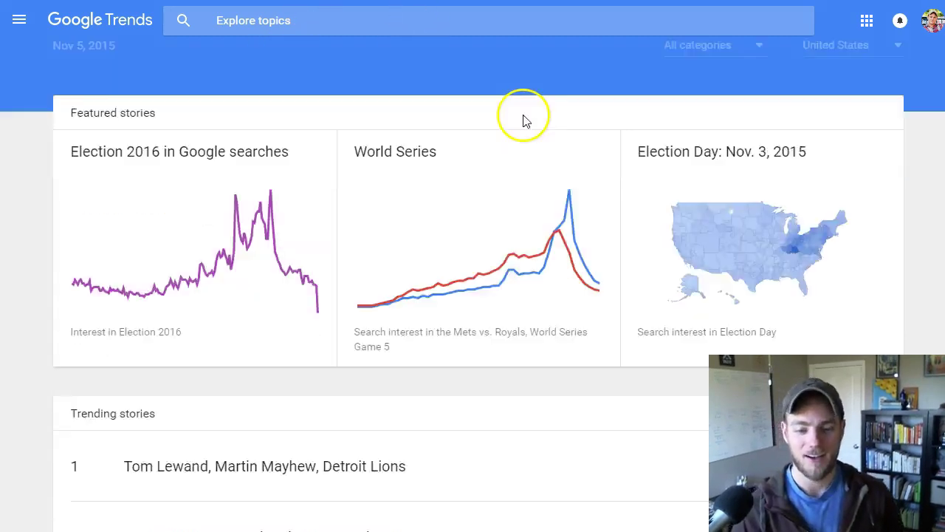
scroll(521, 110, up, 1)
scroll(268, 401, down, 6)
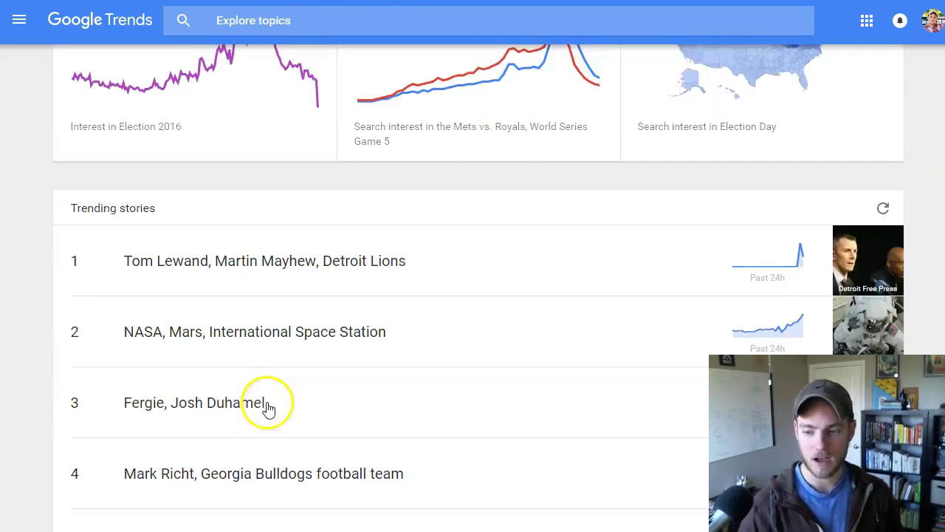
scroll(272, 269, up, 4)
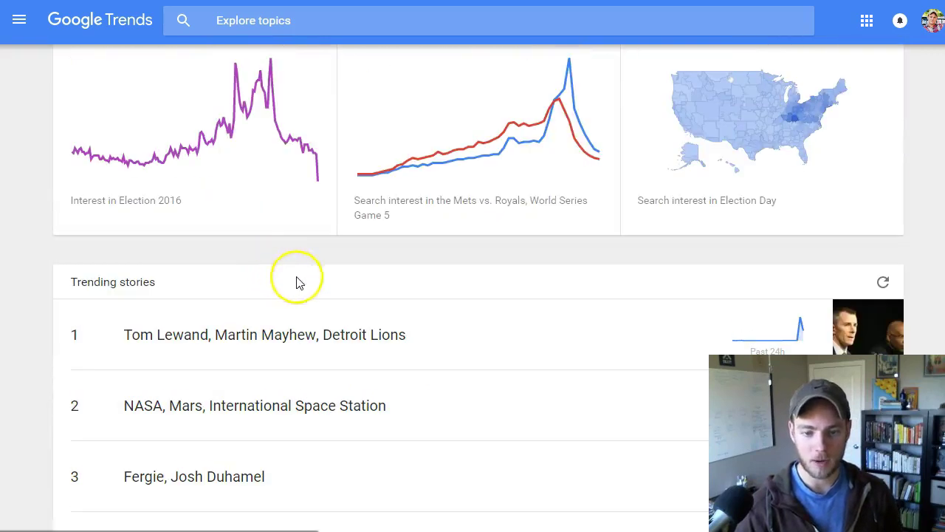
scroll(295, 280, up, 3)
Explore the search term "startup" in Google Trends.
click(302, 34)
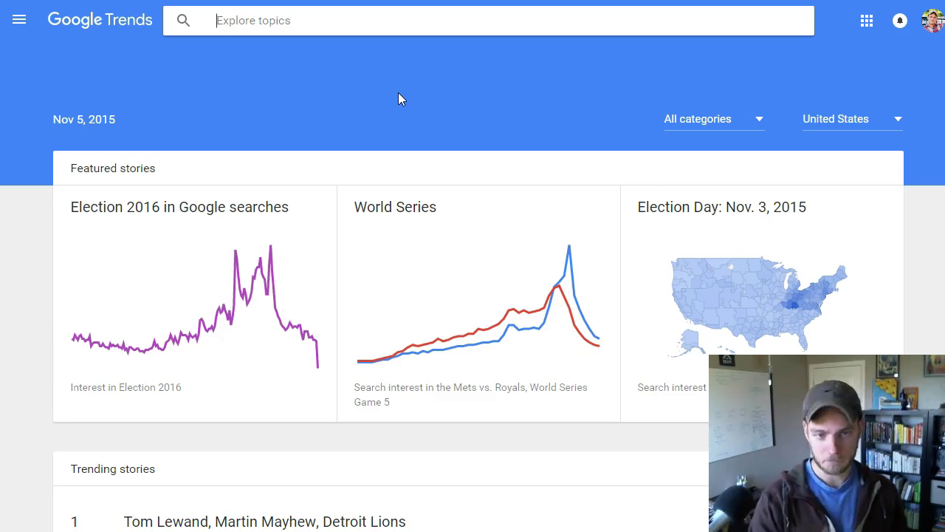
text(sta)
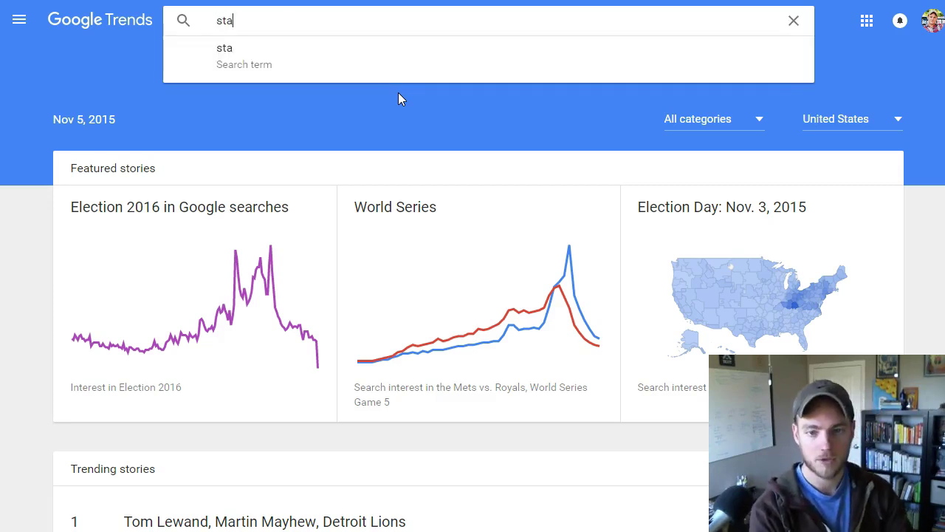
text(rtup)
key(Return)
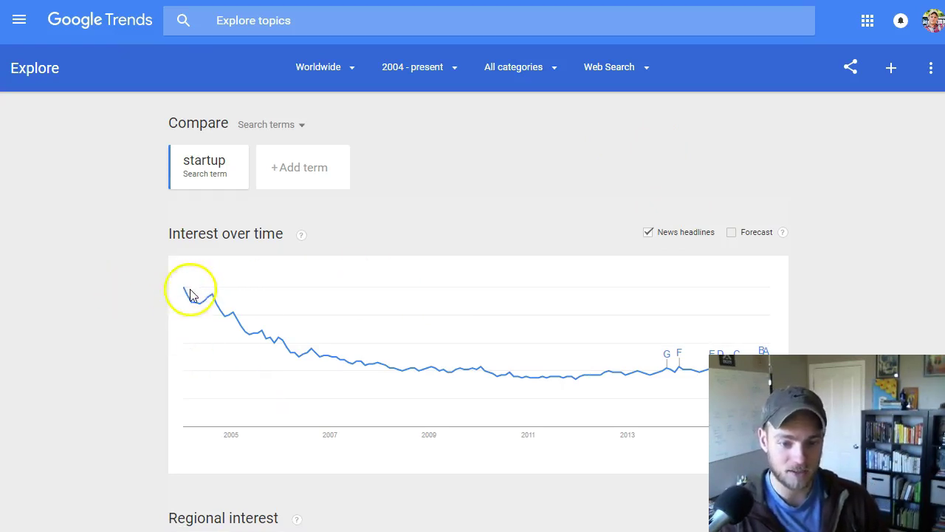
Examine the interest over time and the regional interest for the term "startup".
mouse_move(205, 294)
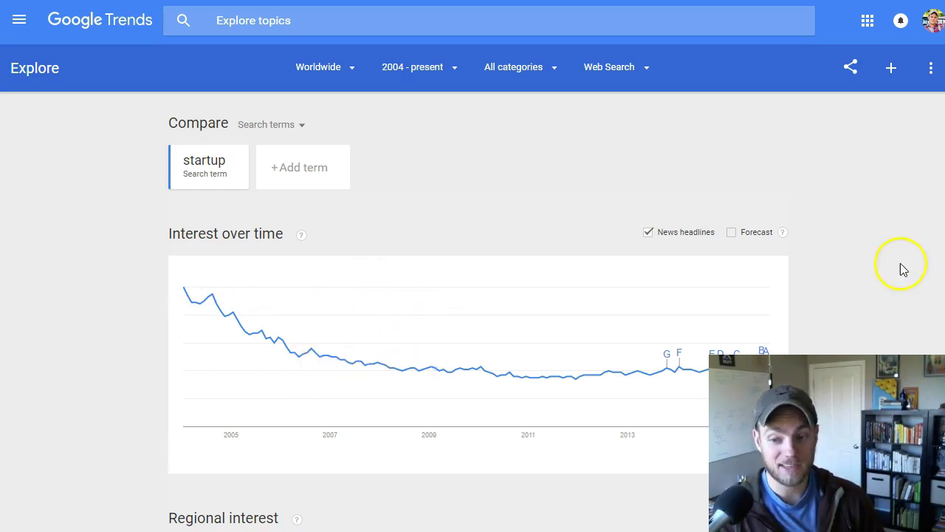
scroll(847, 271, down, 2)
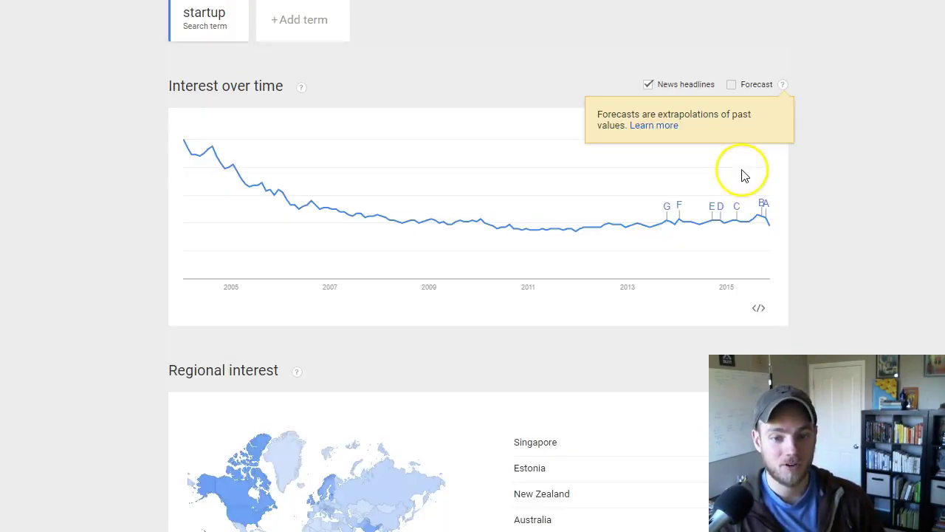
scroll(428, 159, up, 1)
scroll(433, 174, down, 3)
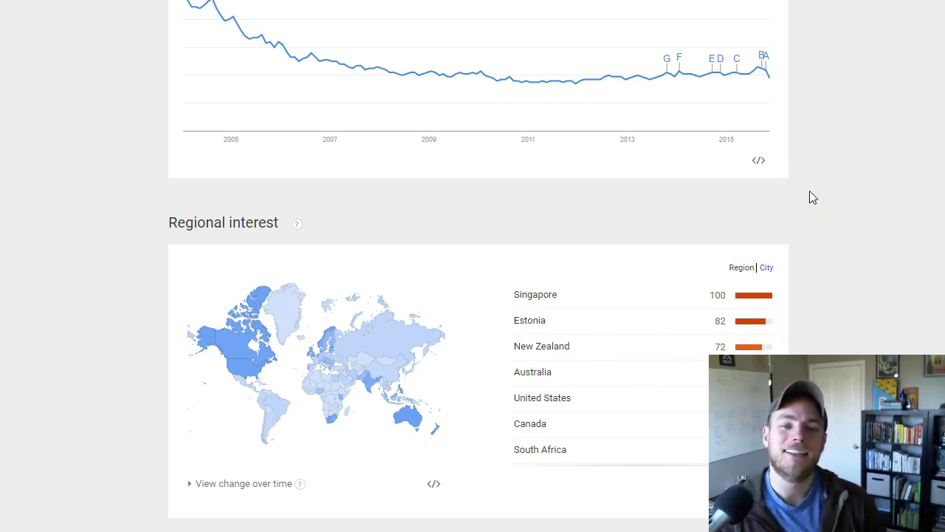
click(760, 188)
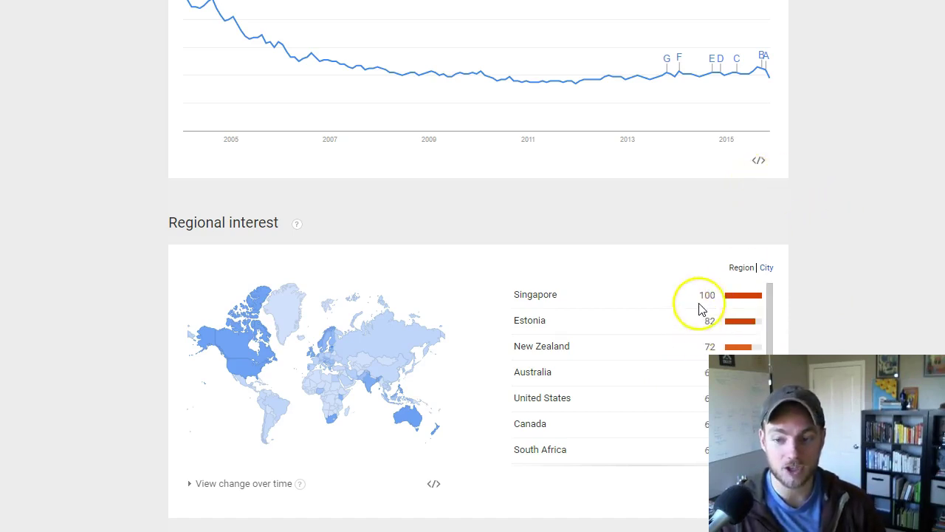
scroll(796, 349, up, 5)
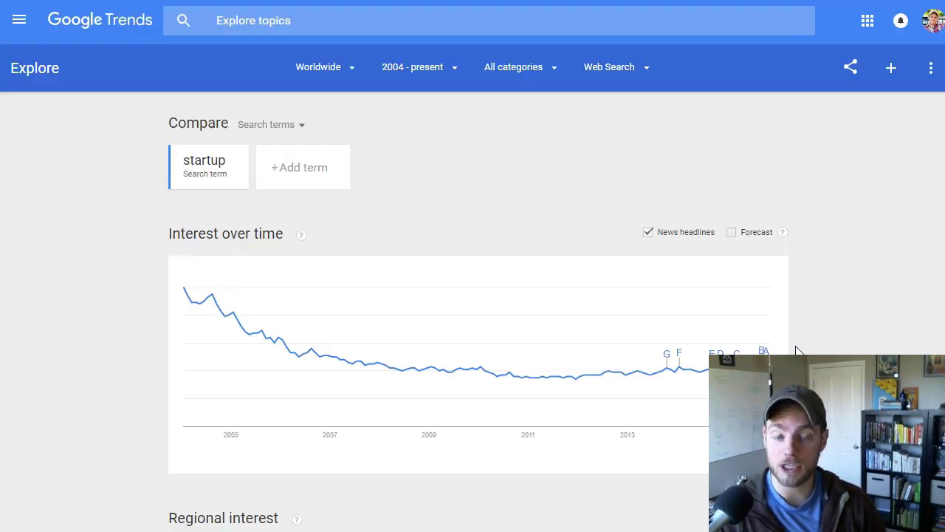
scroll(796, 349, up, 2)
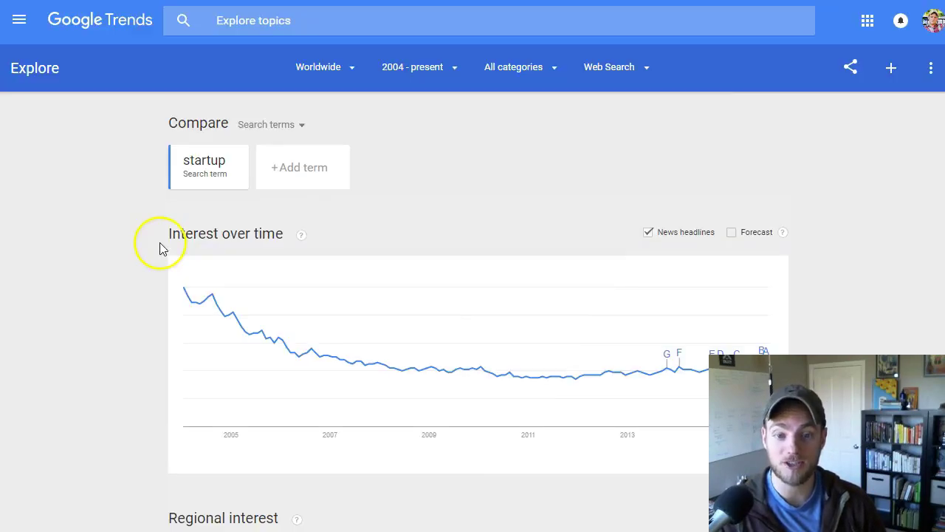
Add "lean startup" as a comparison term and remove "startup" from the comparison.
click(291, 180)
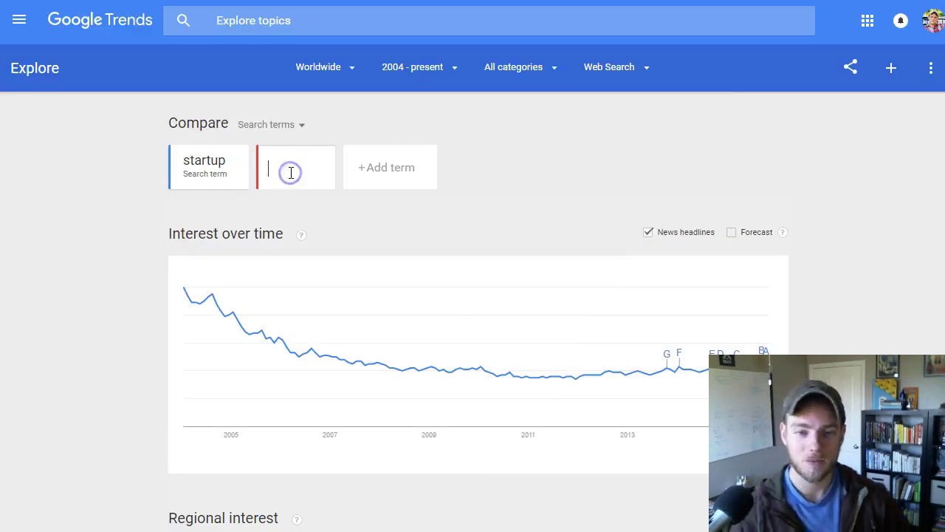
text(lean startup)
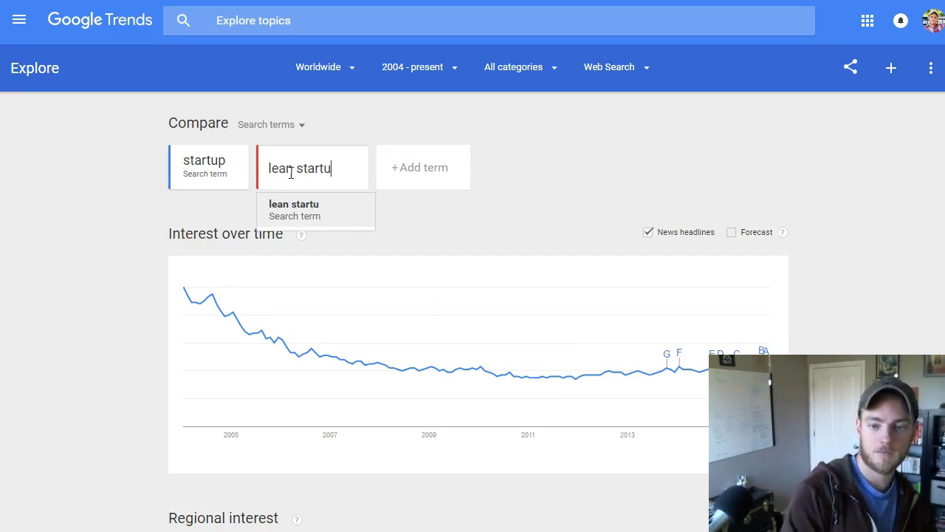
key(Return)
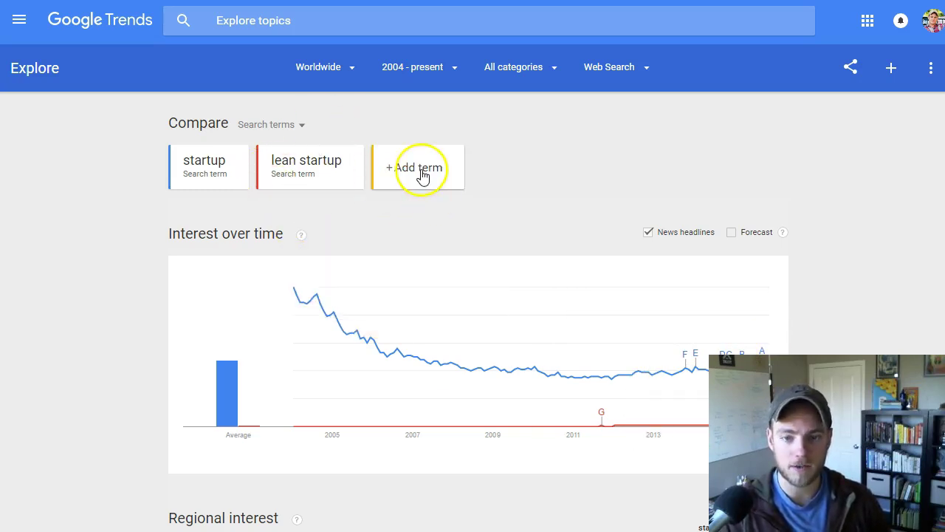
click(242, 161)
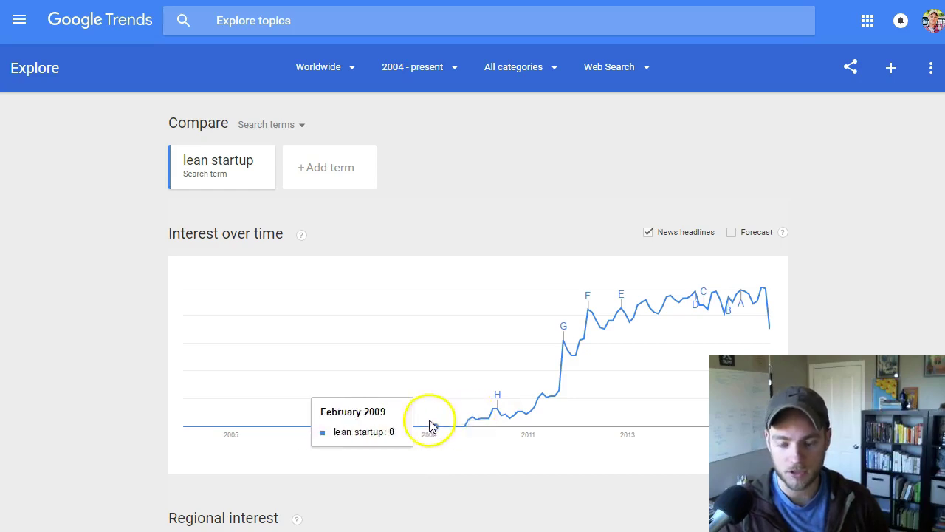
Examine the interest over time for "lean startup" and read the news headlines marked on its chart.
mouse_move(564, 328)
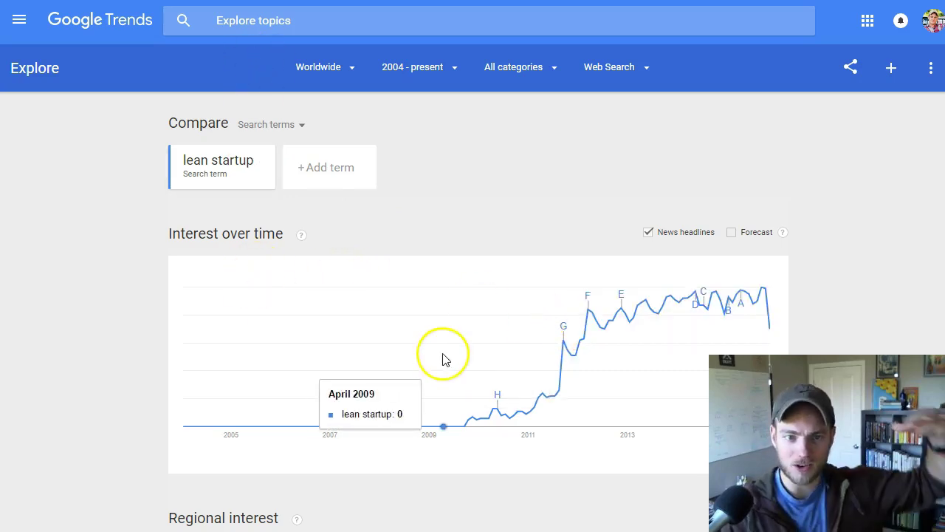
scroll(443, 359, down, 3)
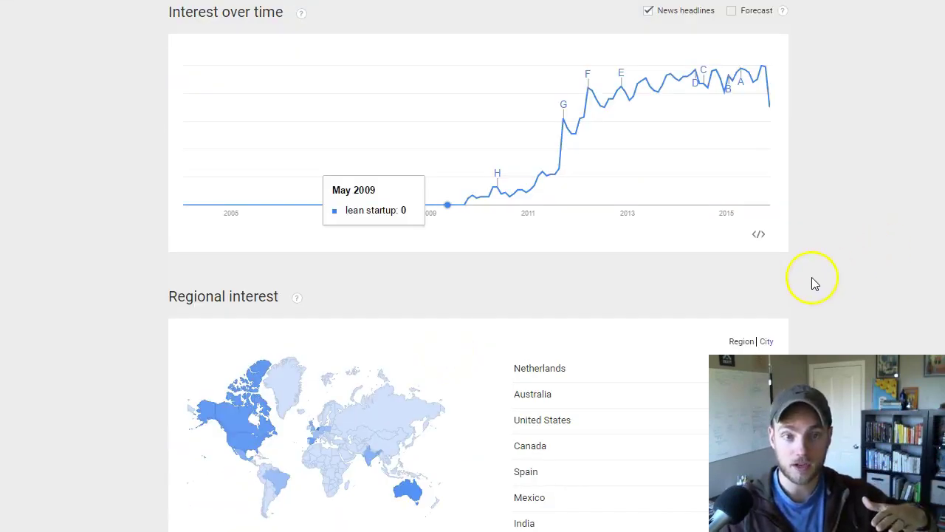
scroll(762, 304, up, 1)
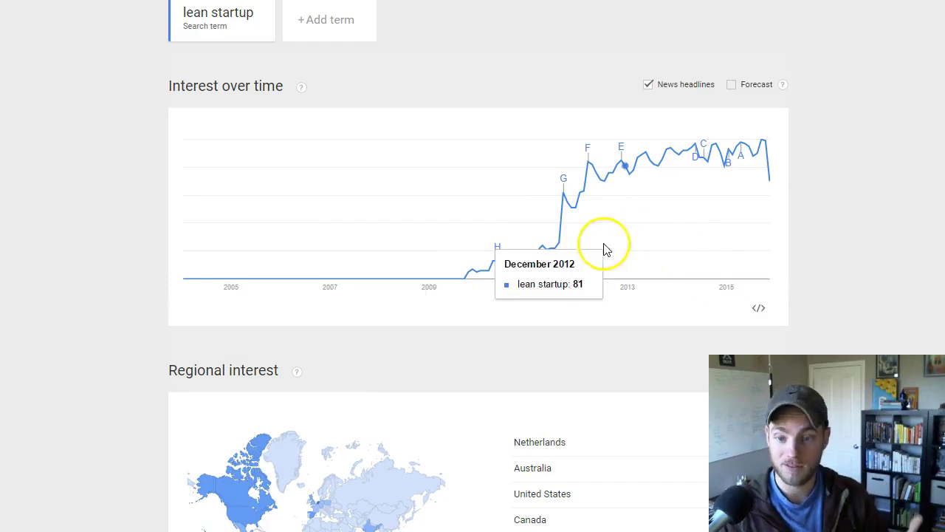
mouse_move(738, 168)
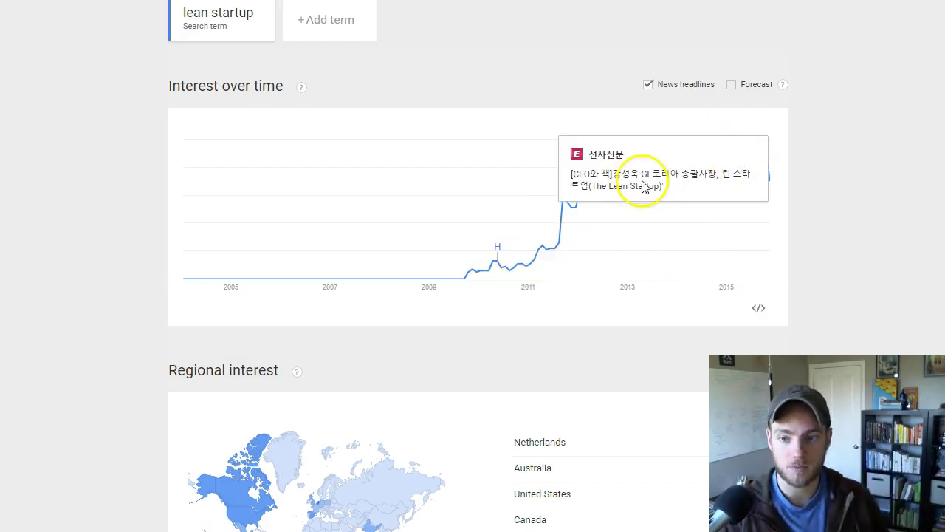
mouse_move(622, 151)
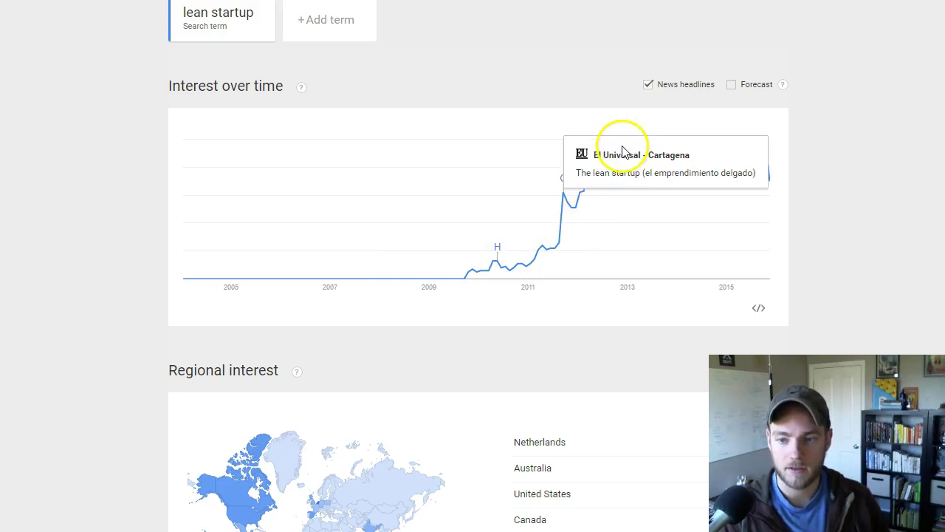
mouse_move(592, 153)
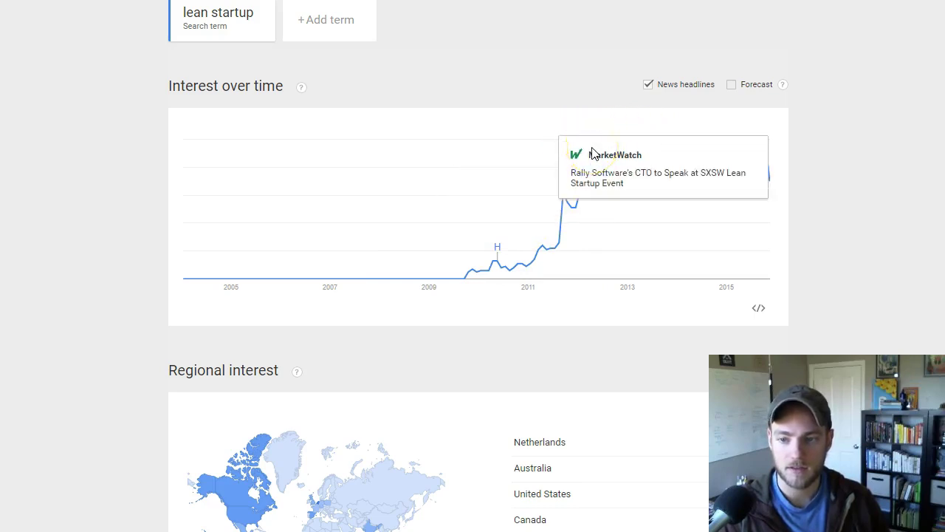
Add "startup business ideas" as a comparison term to "lean startup" in Google Trends.
mouse_move(703, 153)
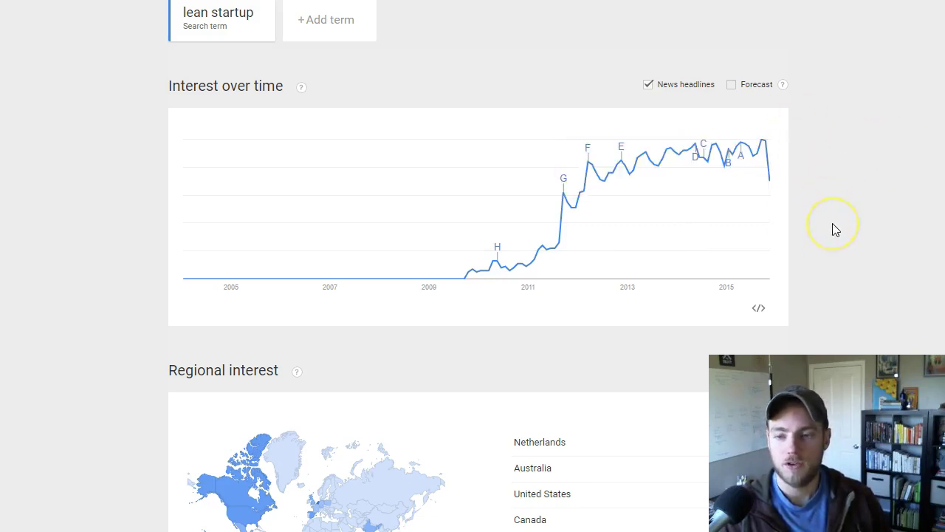
scroll(832, 231, up, 2)
click(334, 186)
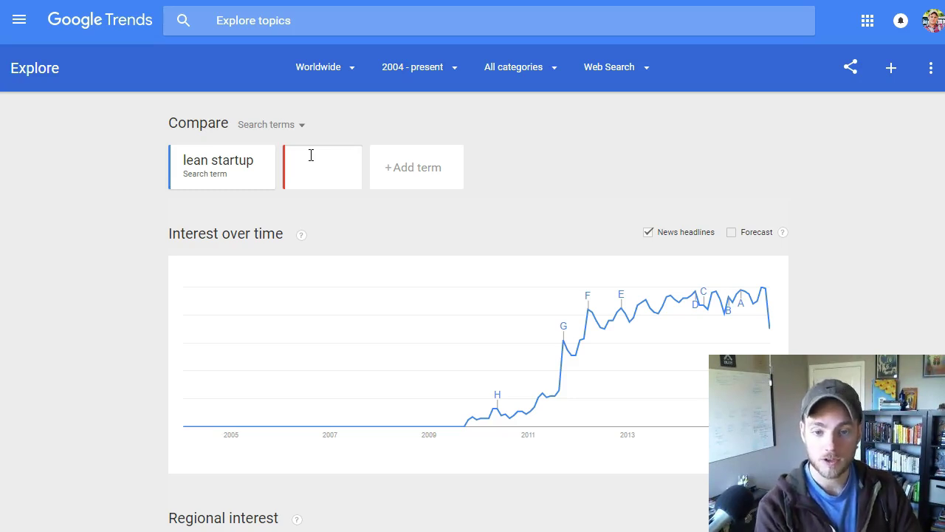
text(startu)
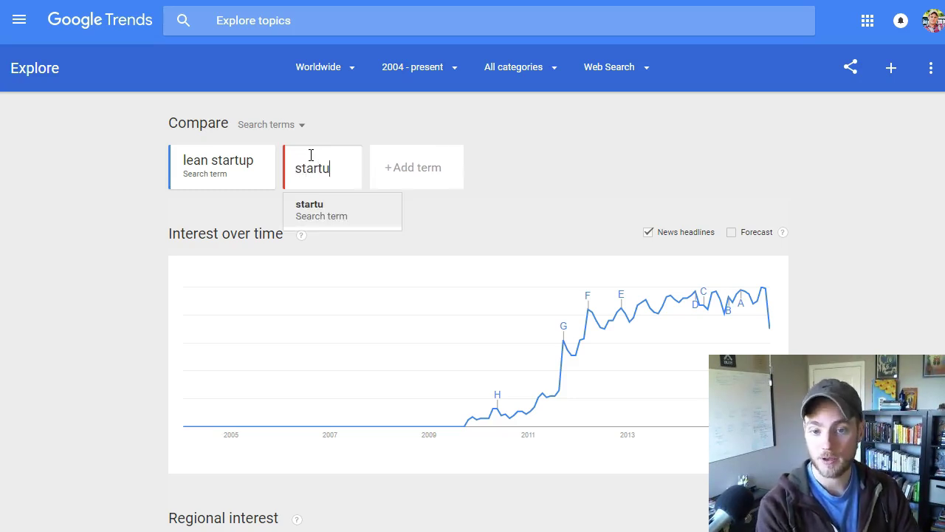
text(p business ideas)
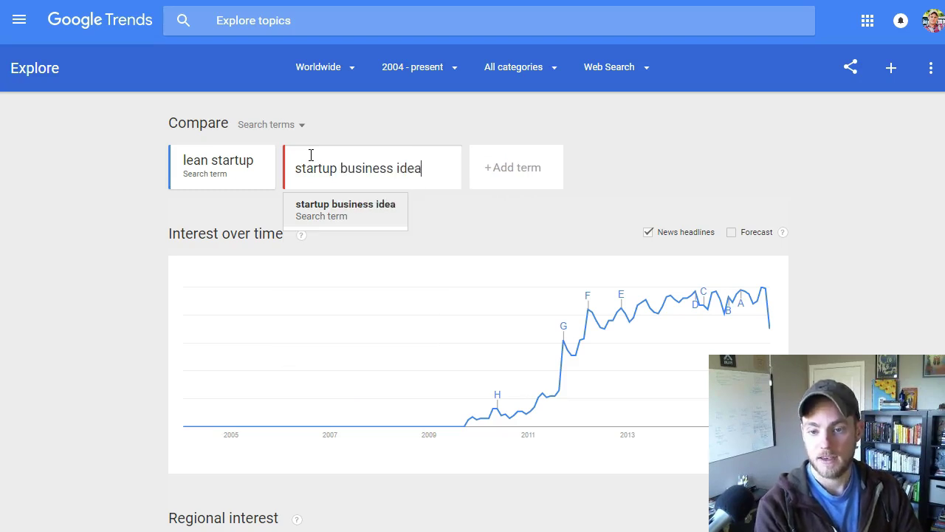
key(Return)
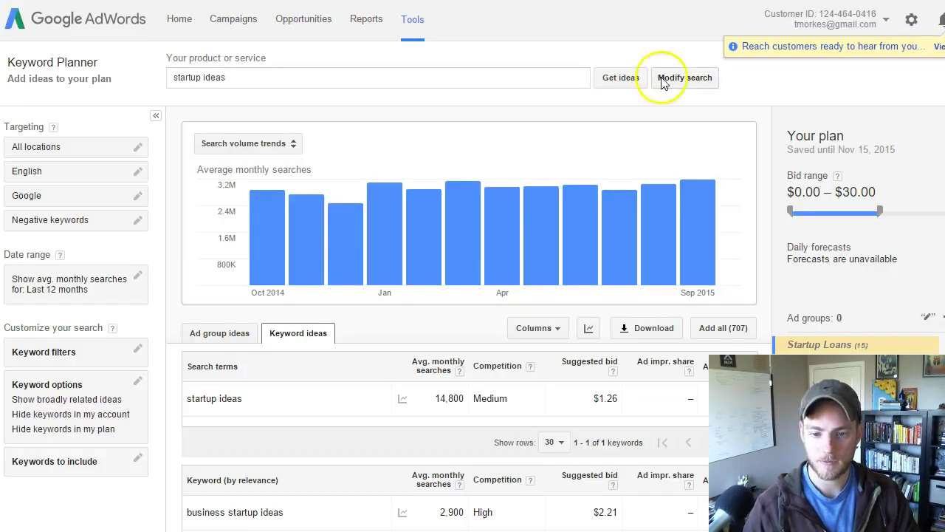
Look over the "startup ideas" results in Keyword Planner and the search keywords in the book's Kindle publishing details.
scroll(450, 310, down, 3)
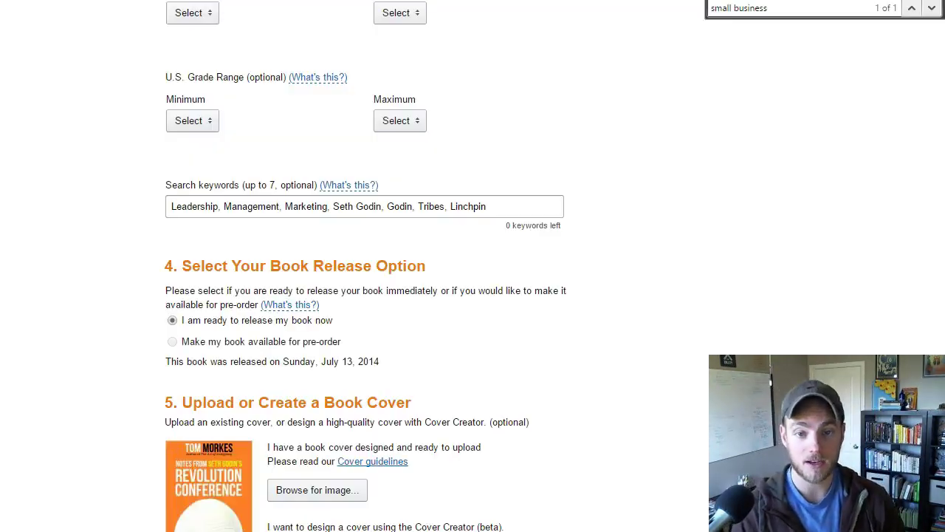
scroll(322, 108, up, 1)
scroll(321, 108, down, 1)
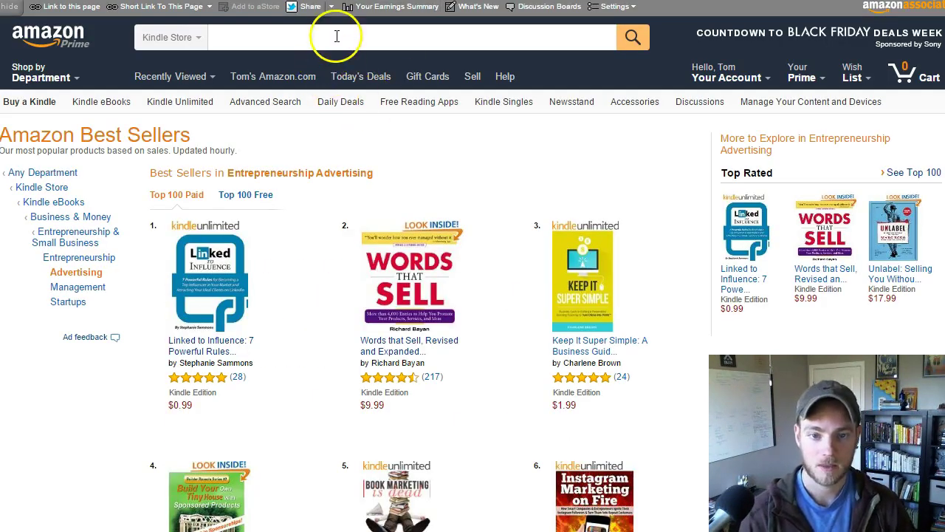
Go to the Amazon home page and search all departments for "startup business ideas".
click(333, 37)
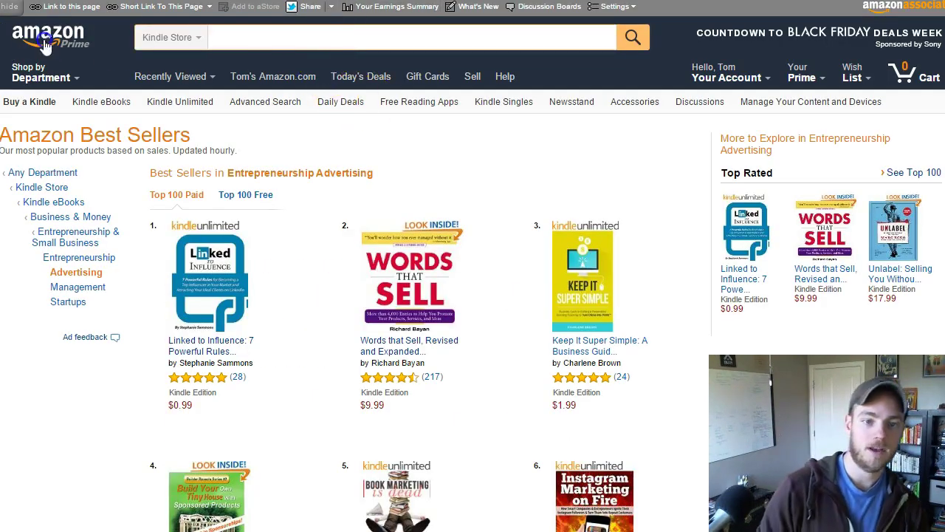
click(46, 41)
text(startup business id)
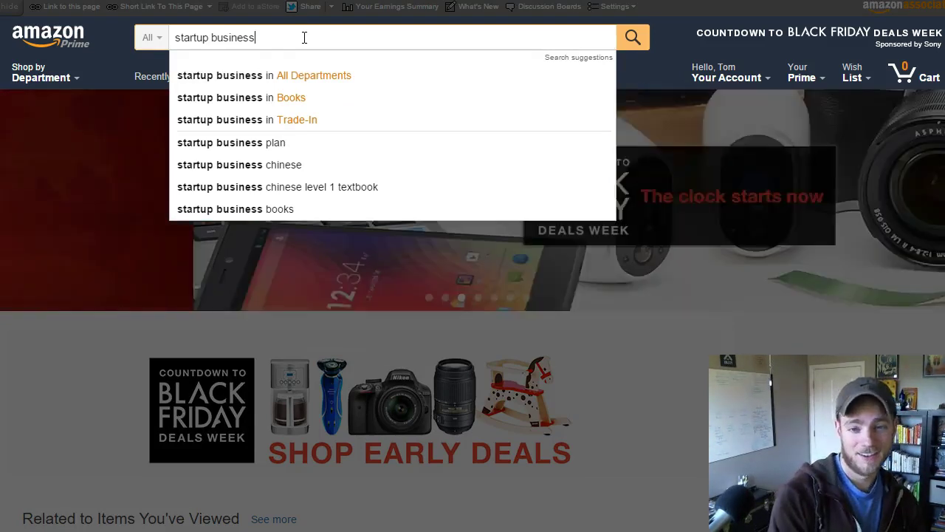
text(ideas)
key(Return)
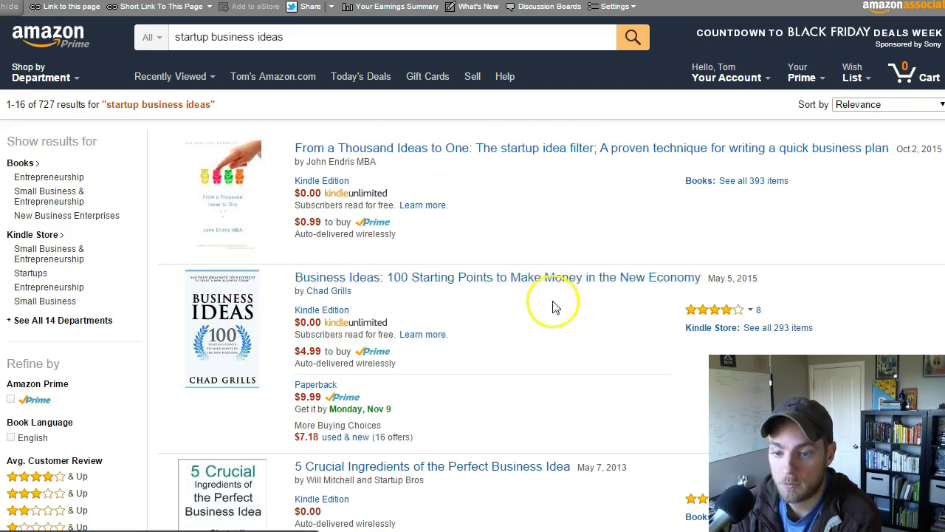
Examine the competing books in the Amazon results for "startup business ideas", including their titles, prices and reviews.
scroll(555, 314, down, 1)
scroll(558, 322, down, 2)
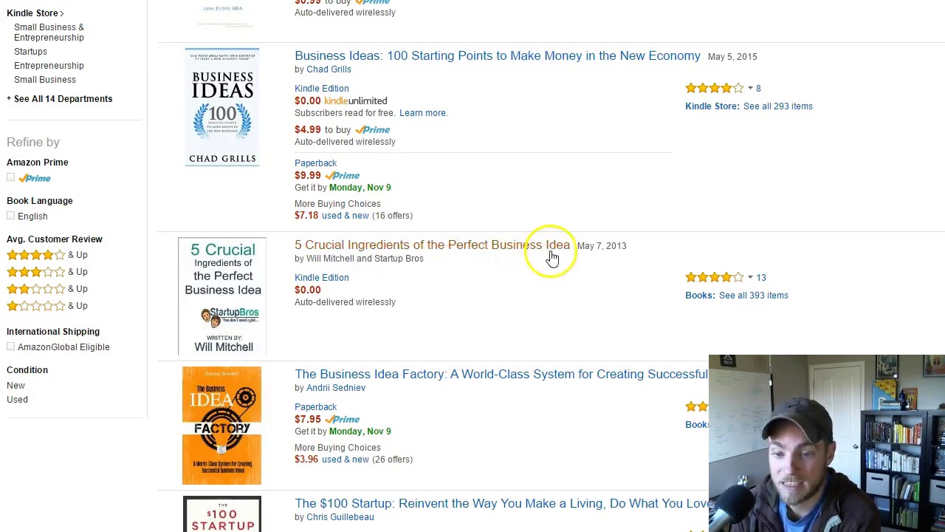
scroll(529, 371, down, 2)
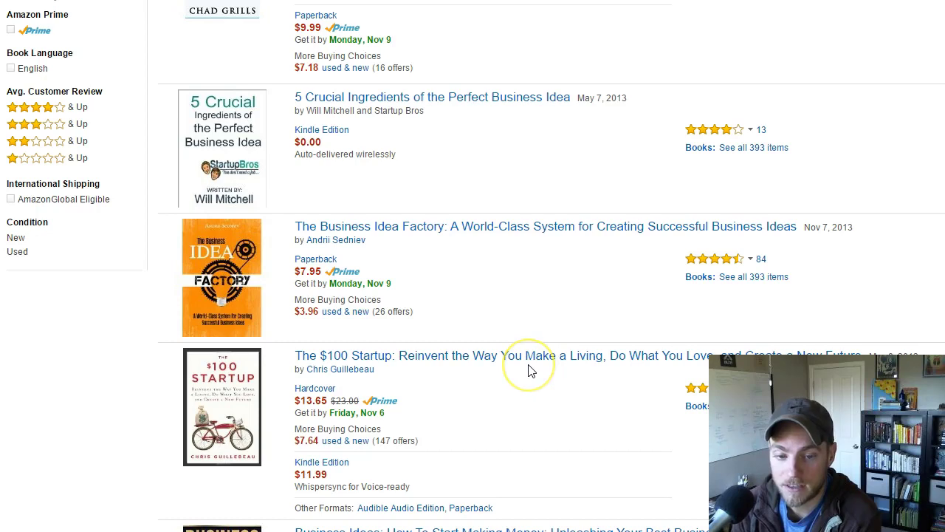
scroll(528, 370, down, 2)
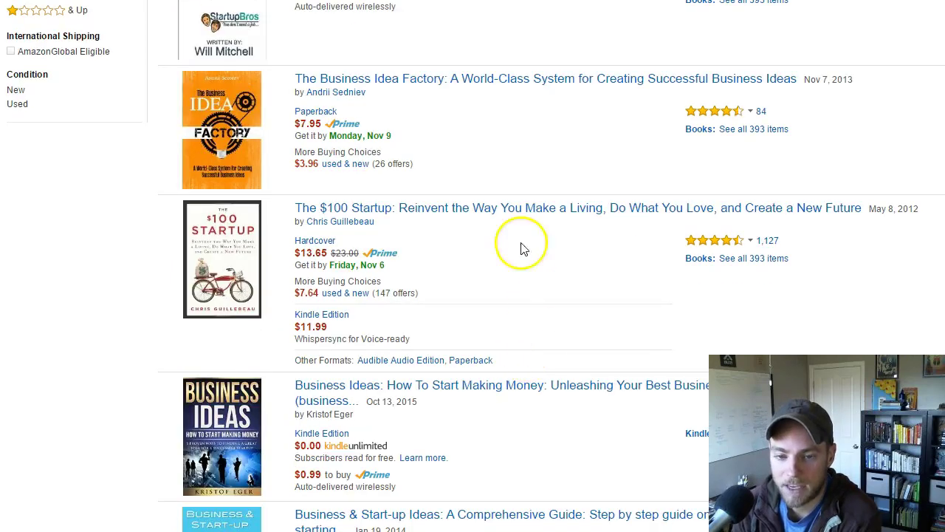
scroll(492, 204, up, 7)
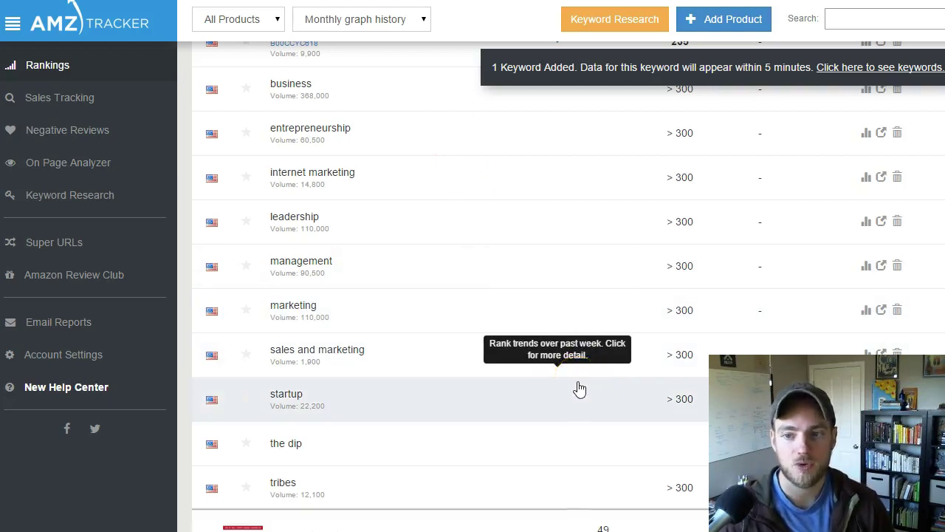
Switch to AMZ Tracker and look through the tracked books and their keyword rankings.
scroll(580, 389, up, 2)
scroll(580, 389, up, 6)
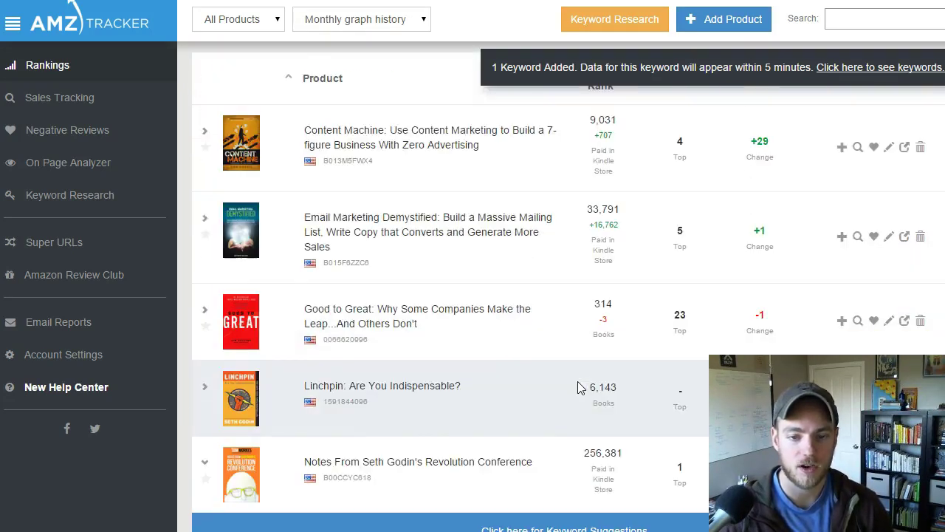
click(495, 307)
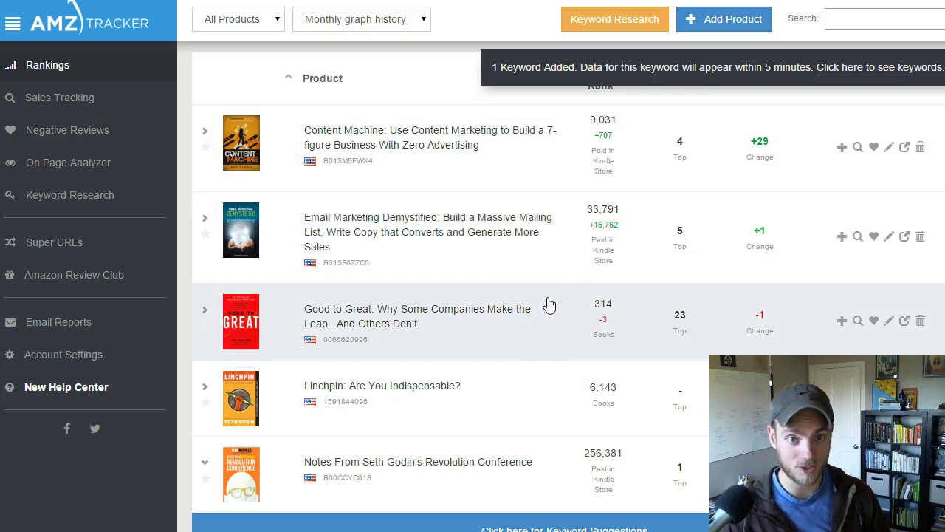
scroll(550, 297, down, 2)
scroll(550, 303, up, 2)
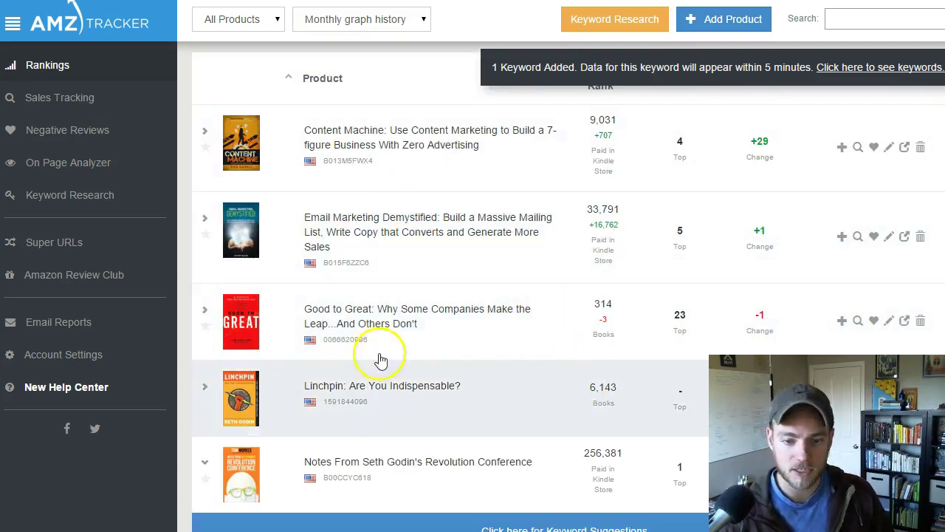
scroll(403, 253, down, 10)
scroll(403, 255, up, 2)
scroll(403, 255, down, 12)
scroll(403, 254, down, 8)
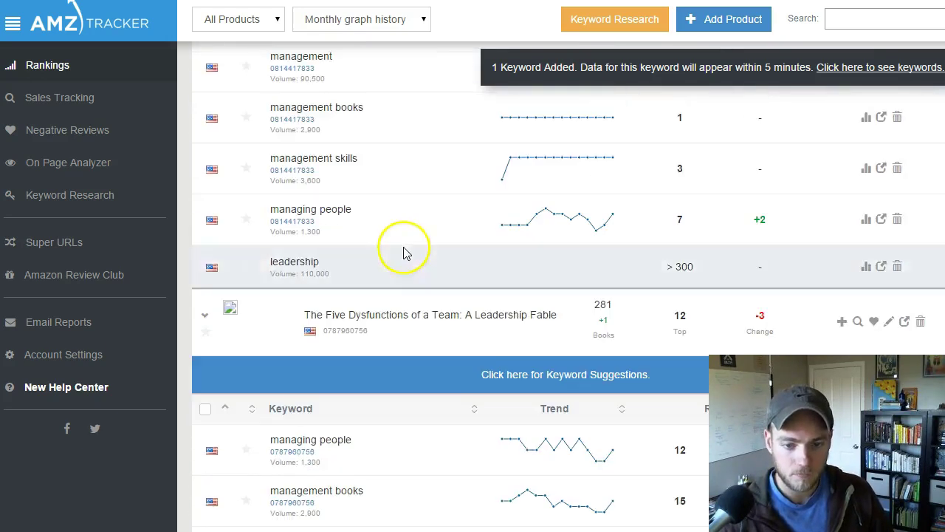
scroll(398, 317, up, 3)
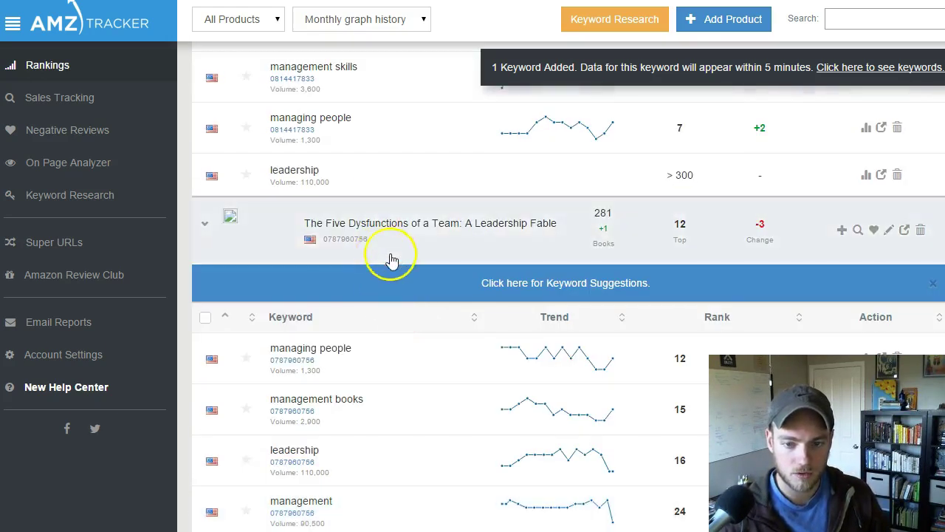
Collapse the keyword lists of "The Five Dysfunctions of a Team" and "The Dip".
click(411, 230)
click(415, 232)
scroll(417, 244, up, 11)
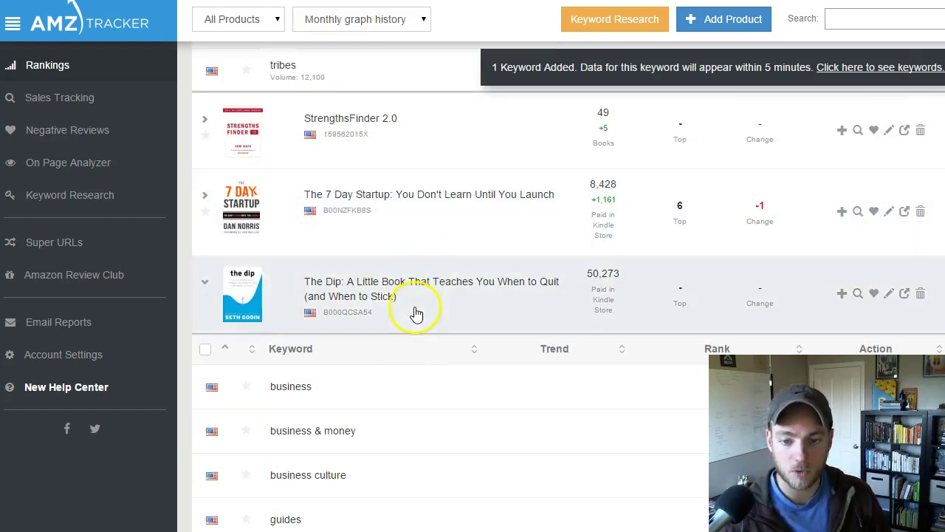
click(427, 302)
scroll(491, 285, up, 6)
scroll(502, 288, up, 4)
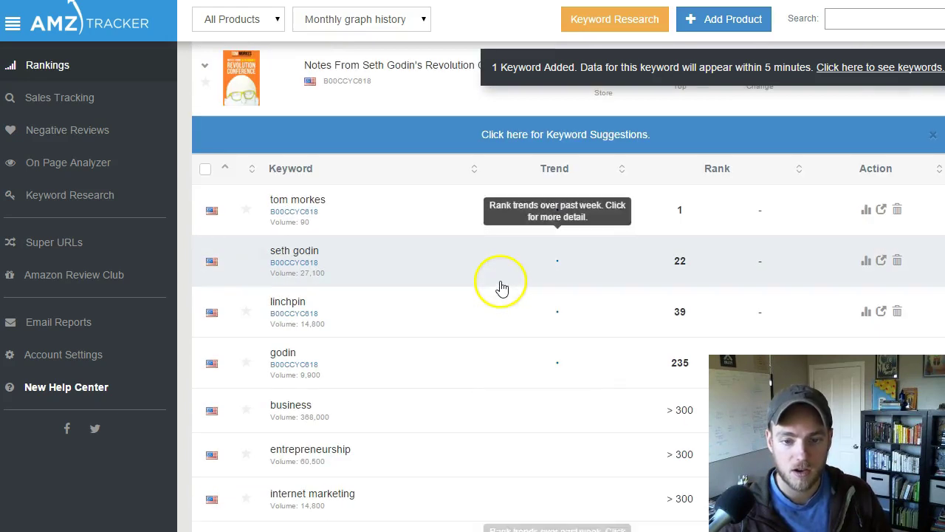
Collapse and reopen the keyword list of "Notes From Seth Godin's Revolution Conference" and examine its keyword ranks and volumes.
click(390, 97)
click(395, 93)
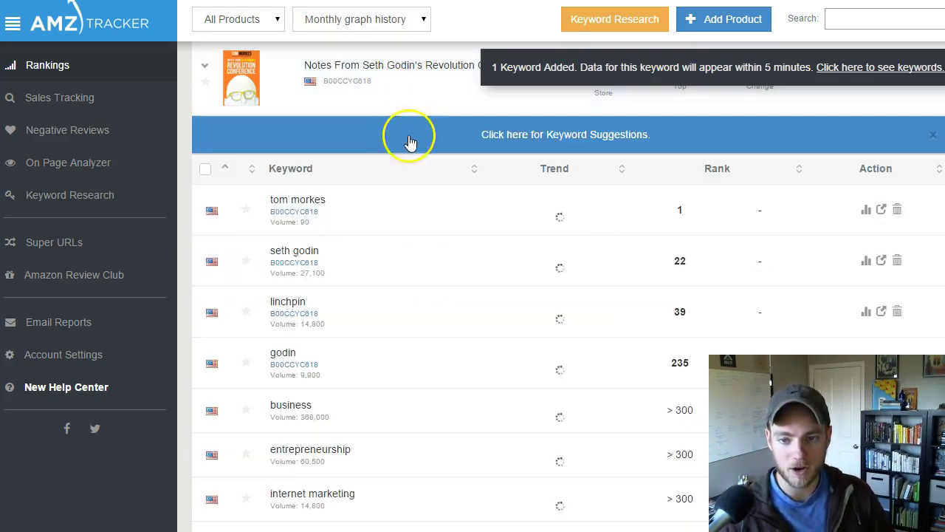
scroll(404, 210, up, 4)
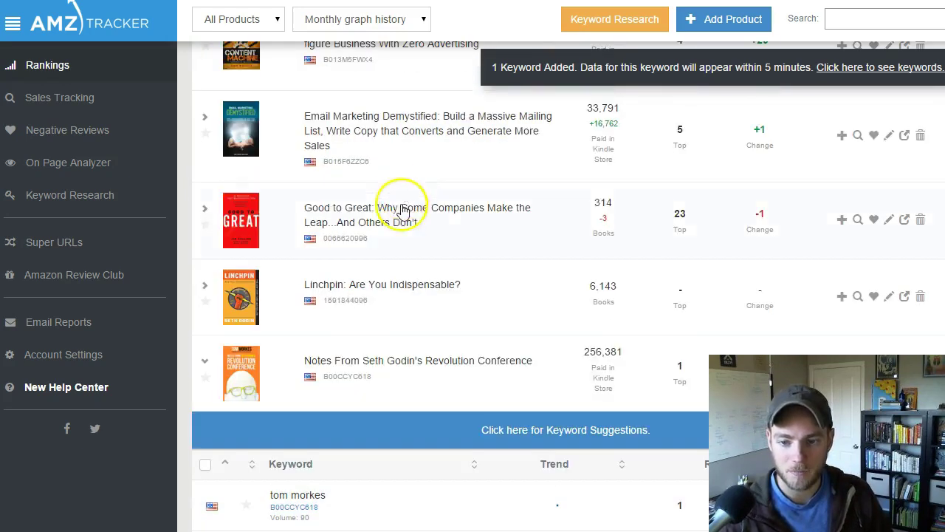
scroll(373, 332, down, 4)
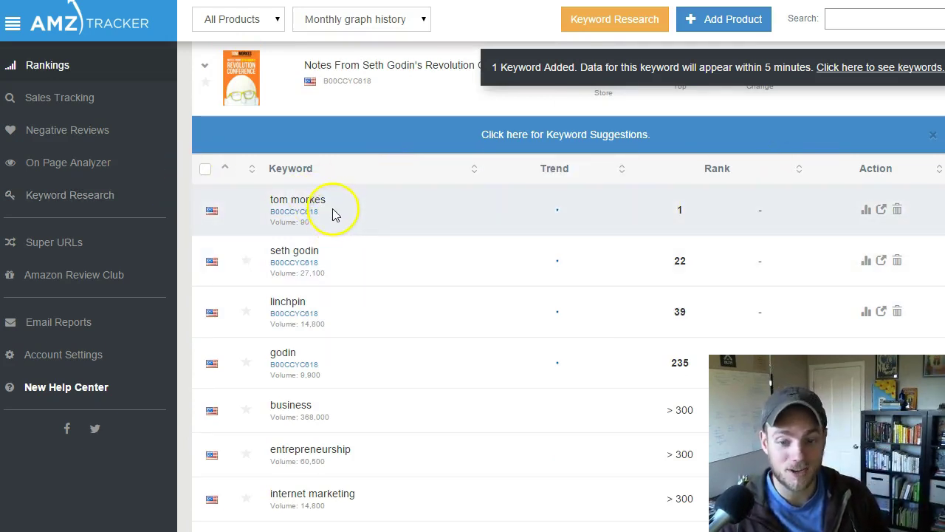
mouse_move(303, 224)
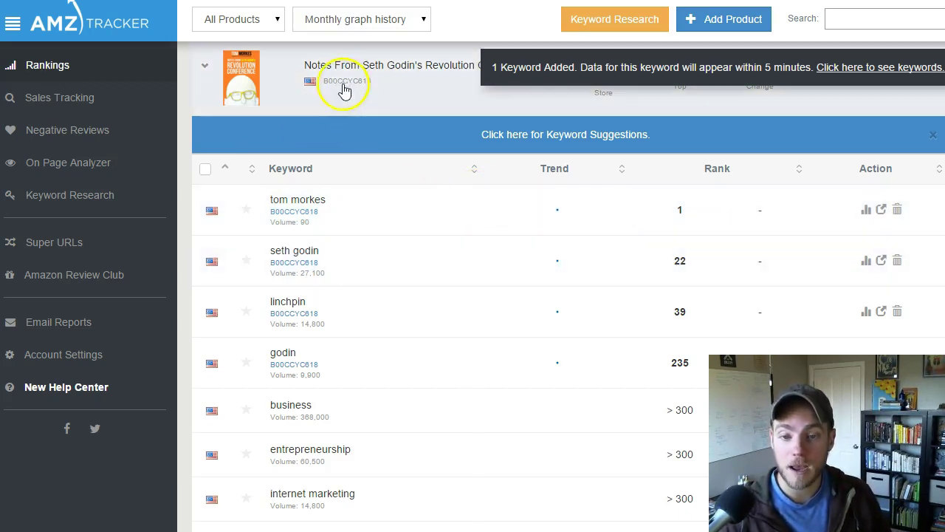
scroll(416, 200, up, 1)
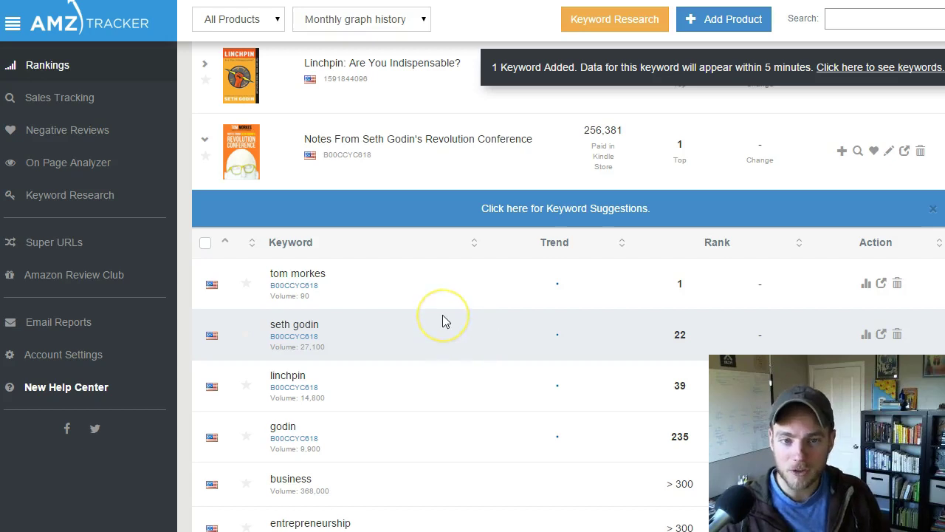
Switch to the book's Kindle publishing details and highlight "Seth Godin, Godin, Tribes, Linchpin" in the search keywords.
key(ctrl+Tab)
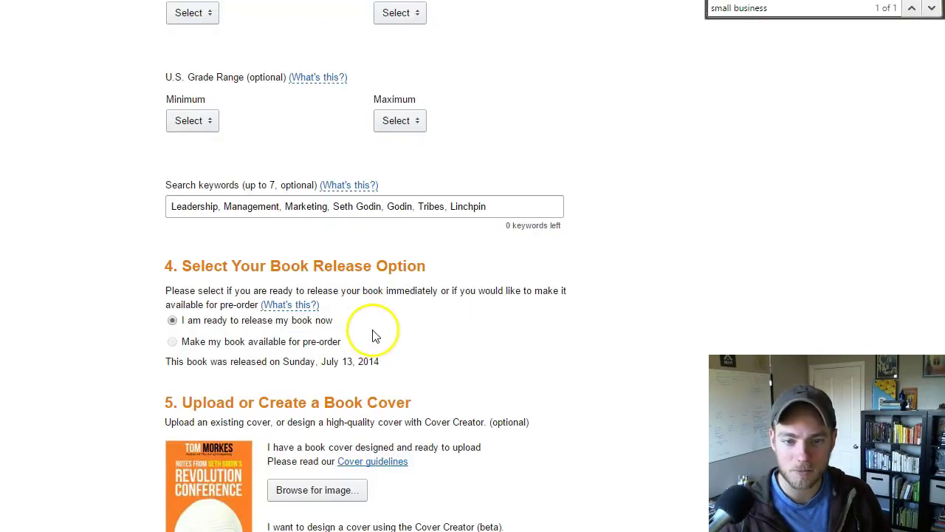
scroll(373, 336, up, 1)
drag(511, 279, 341, 280)
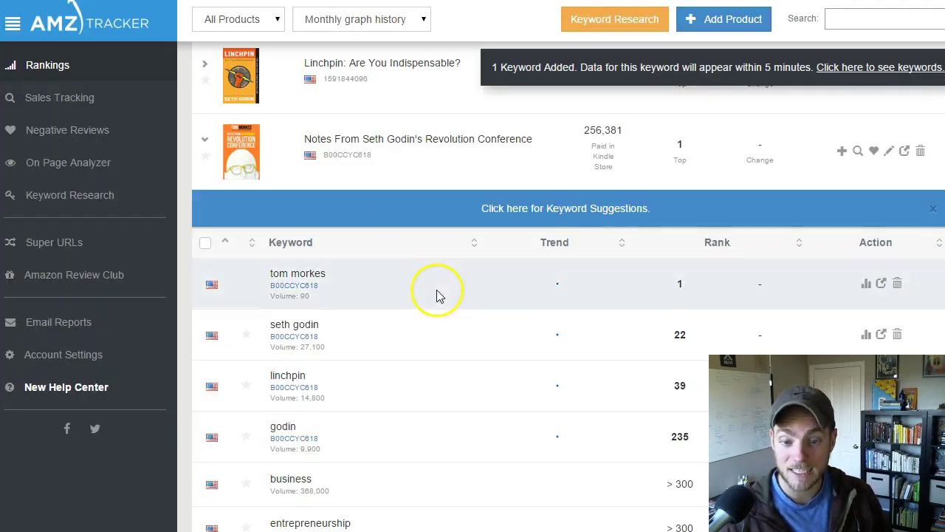
Return to AMZ Tracker and compare the ranks and volumes of all keywords tracked for "Notes From Seth Godin's Revolution Conference".
scroll(349, 296, down, 1)
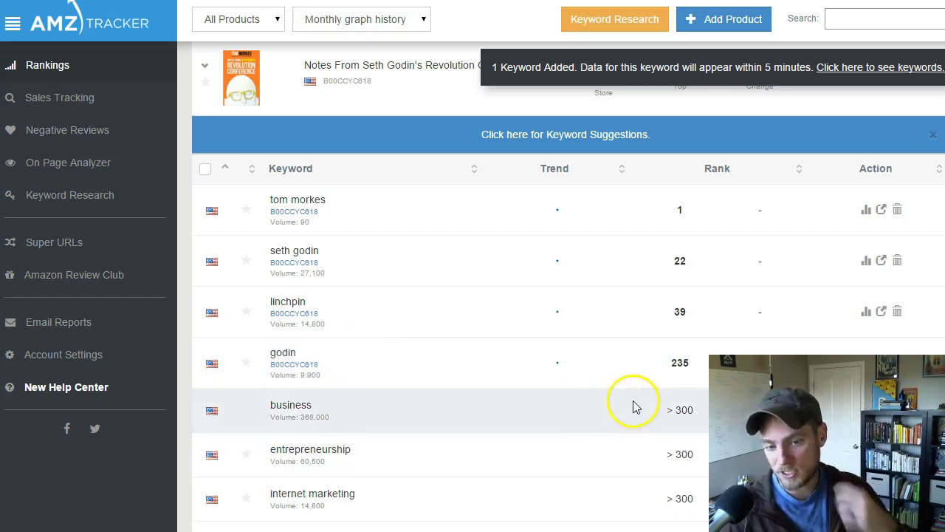
scroll(631, 402, down, 5)
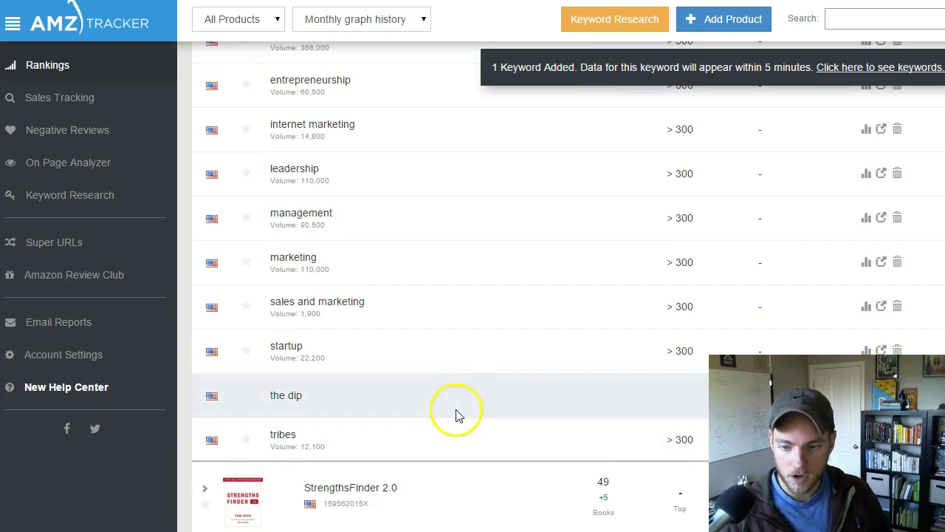
scroll(654, 286, up, 5)
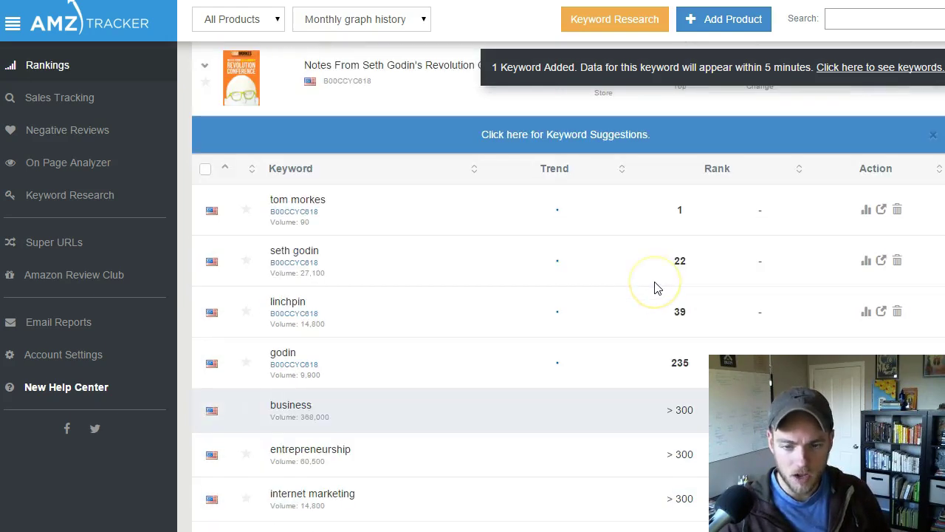
scroll(654, 286, down, 4)
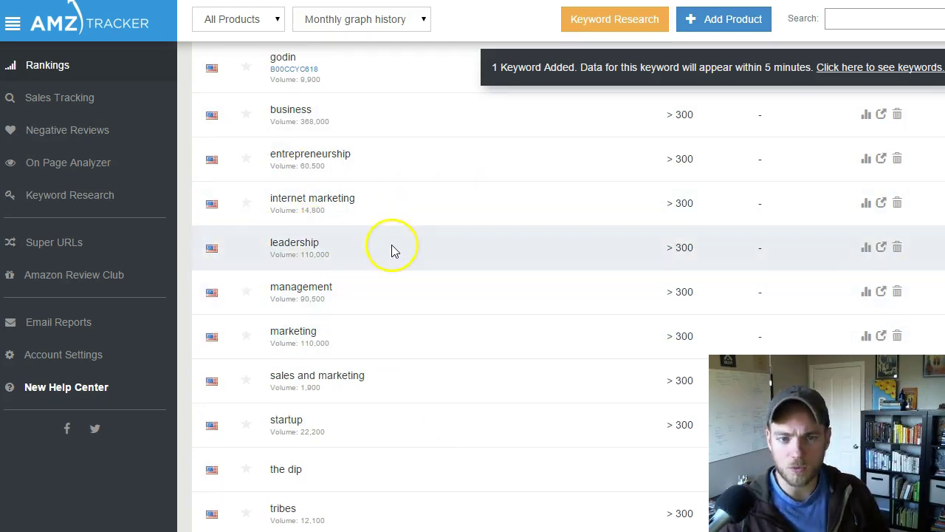
scroll(392, 251, up, 5)
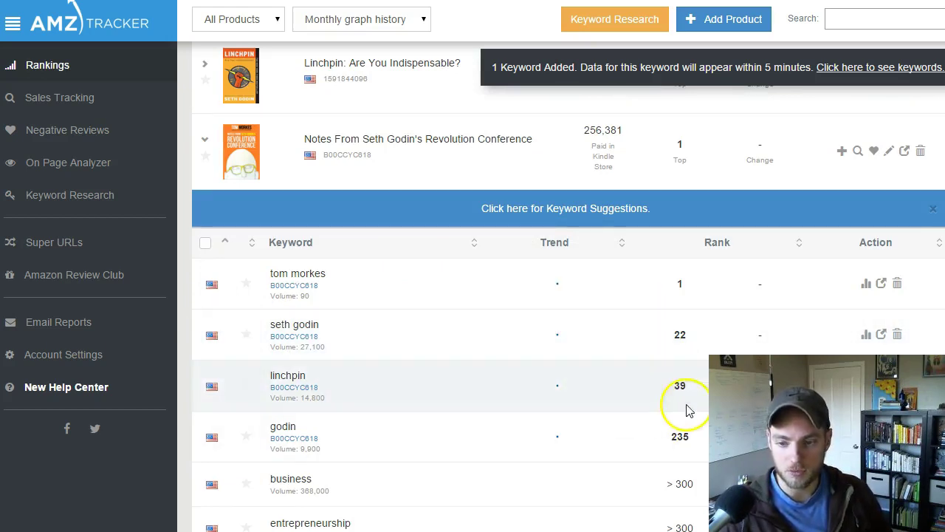
View the keyword suggestions for "Notes From Seth Godin's Revolution Conference" and close them without adding any.
scroll(666, 373, up, 4)
click(305, 498)
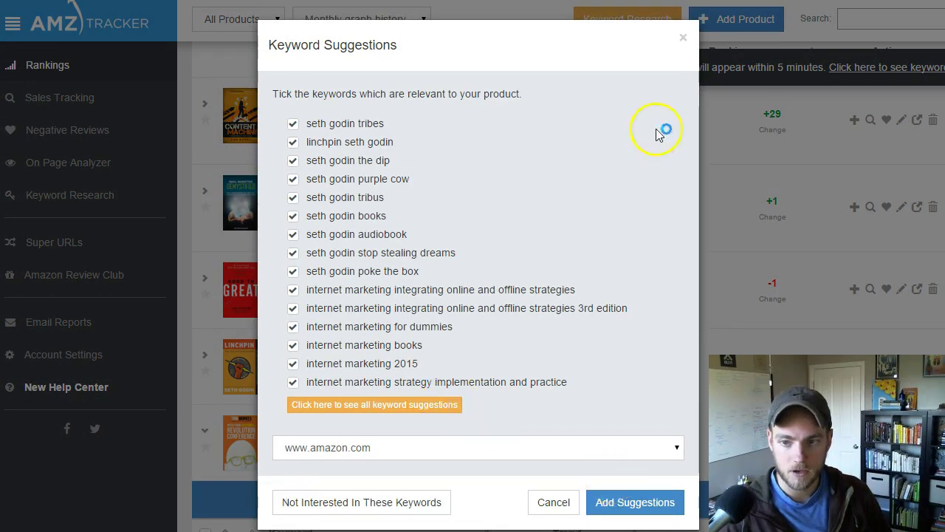
click(681, 37)
scroll(435, 295, down, 3)
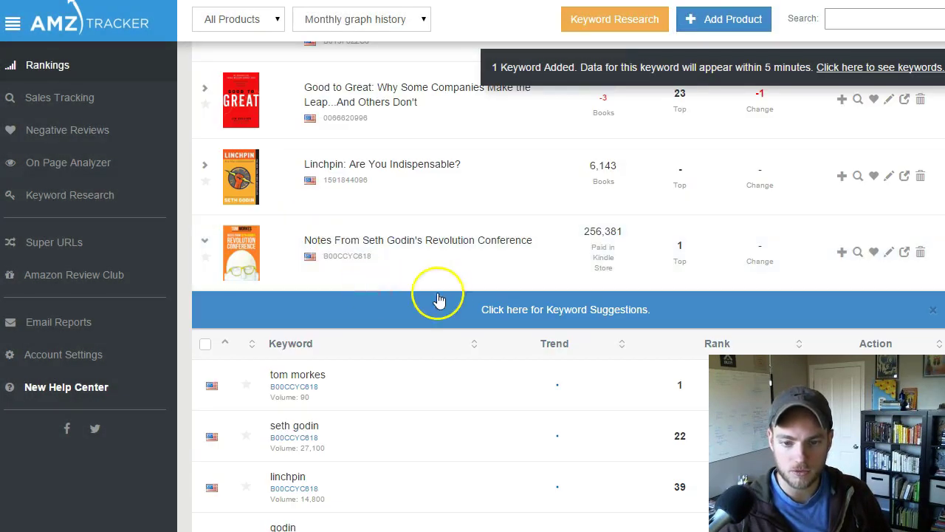
Collapse the keyword list of "Notes From Seth Godin's Revolution Conference" and open the one for "The 7 Day Startup".
click(428, 249)
scroll(427, 251, down, 2)
click(422, 254)
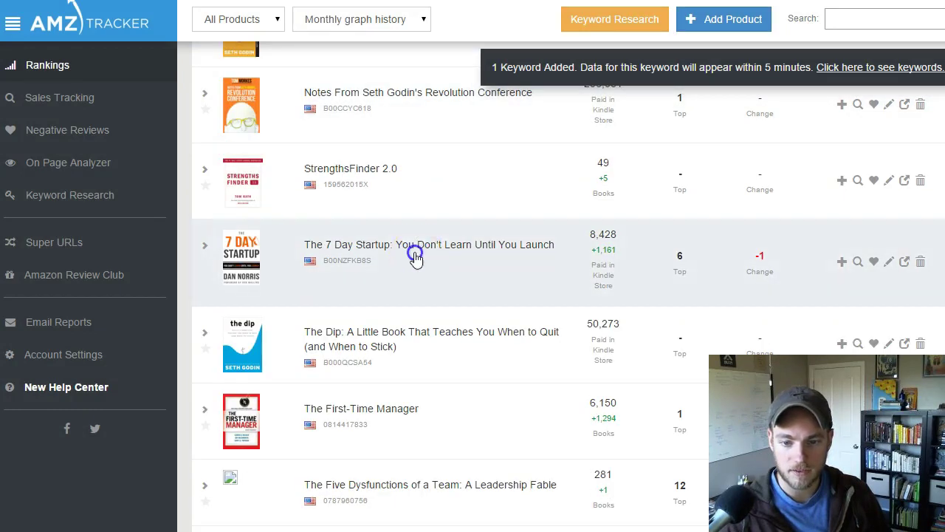
scroll(681, 247, down, 2)
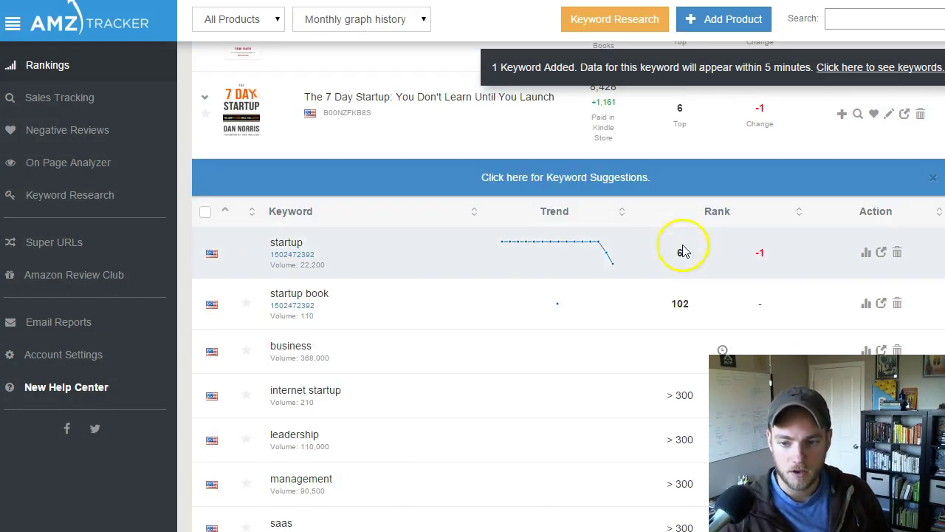
Open the rank history graph of the keyword "startup" for "The 7 Day Startup" and examine its rank changes.
click(607, 249)
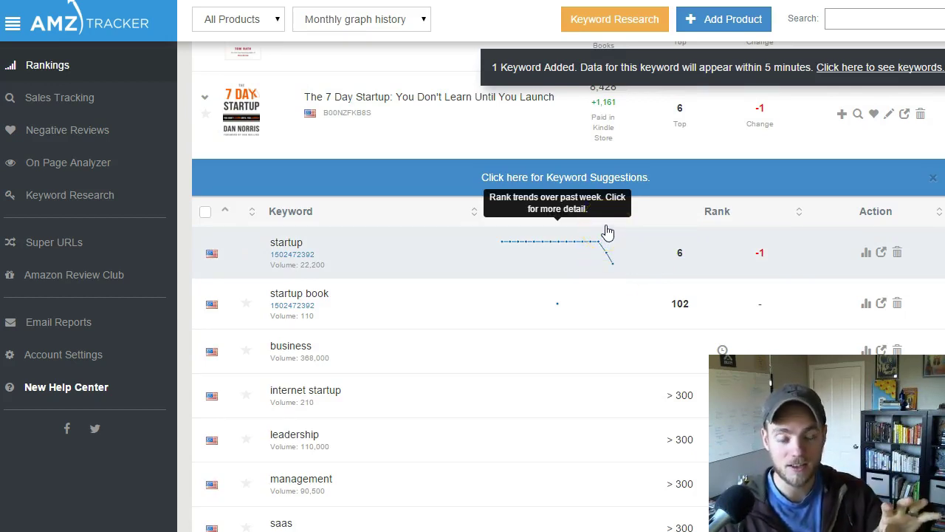
click(573, 240)
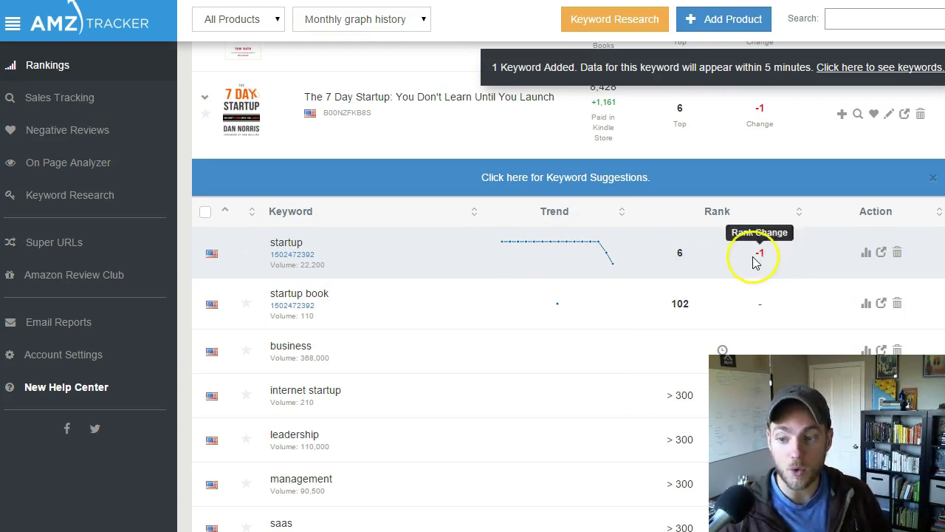
click(868, 257)
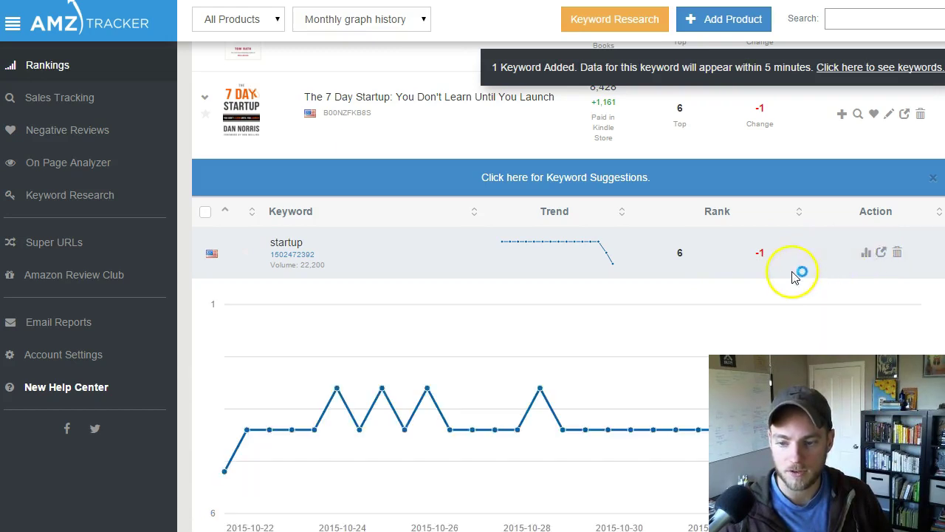
scroll(787, 276, down, 3)
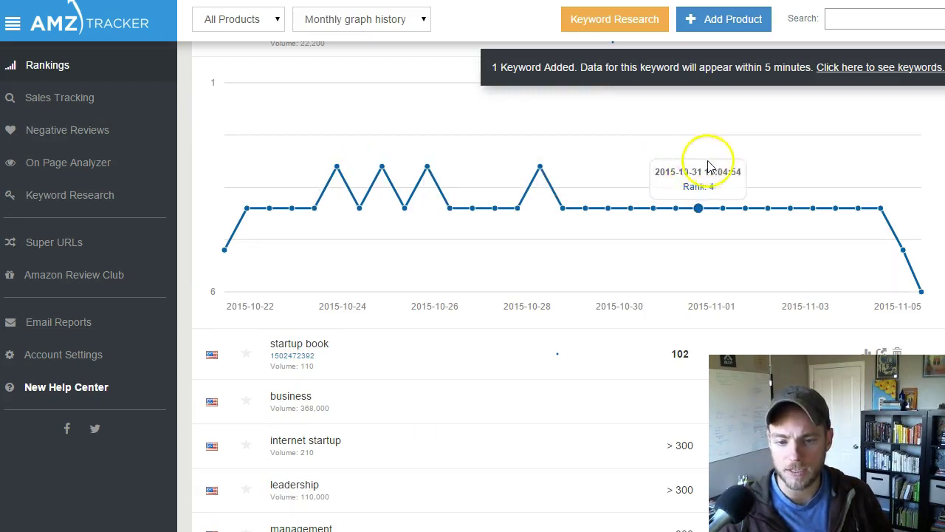
scroll(702, 163, up, 3)
scroll(886, 285, up, 2)
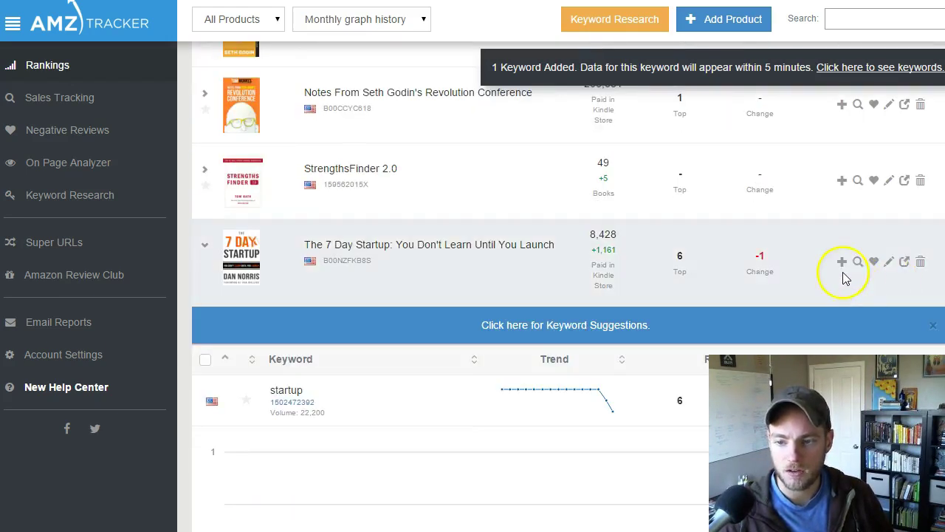
scroll(664, 342, down, 2)
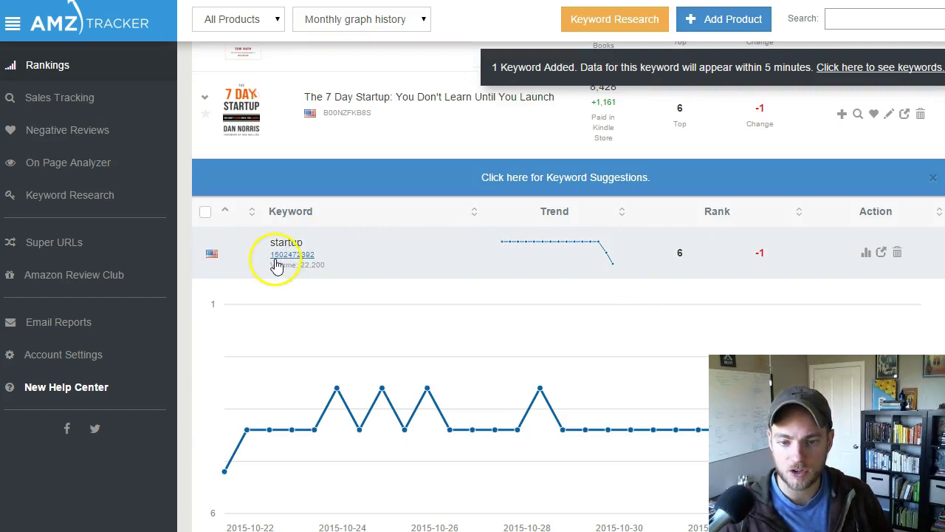
scroll(314, 269, down, 3)
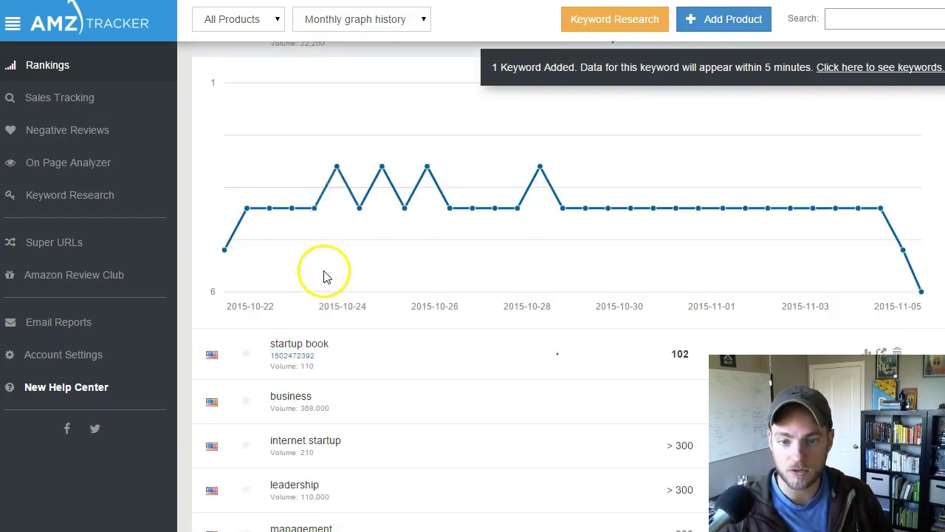
Review the ranks and volumes of the remaining "The 7 Day Startup" keywords and highlight "small business".
scroll(428, 369, down, 2)
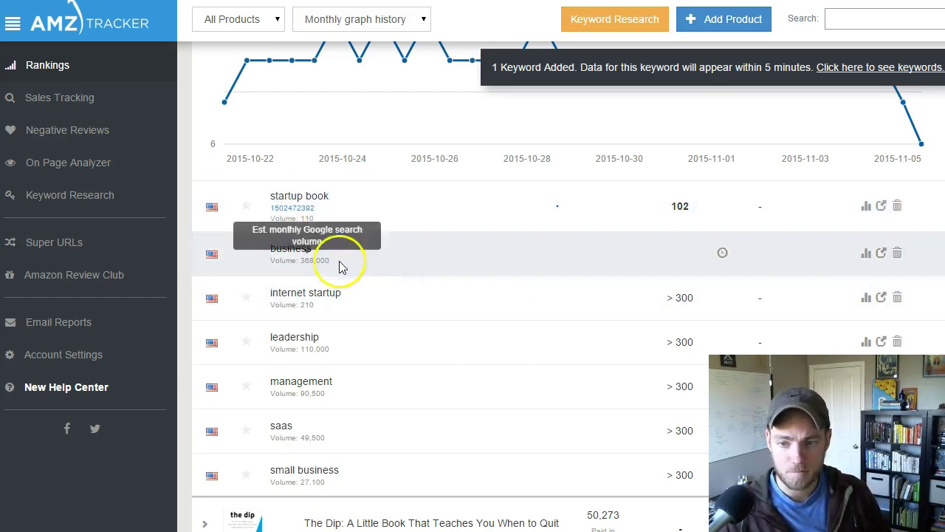
scroll(380, 253, up, 4)
scroll(384, 256, down, 5)
scroll(378, 252, up, 1)
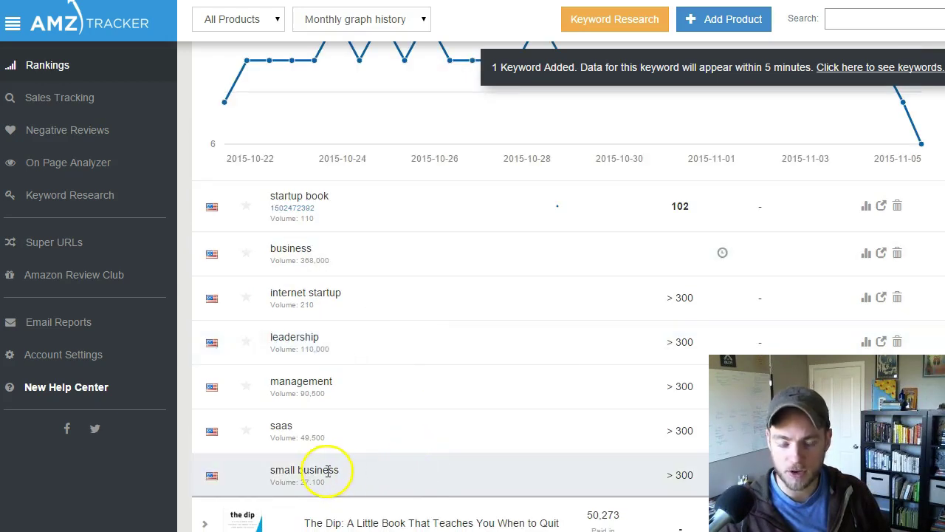
drag(268, 472, 341, 474)
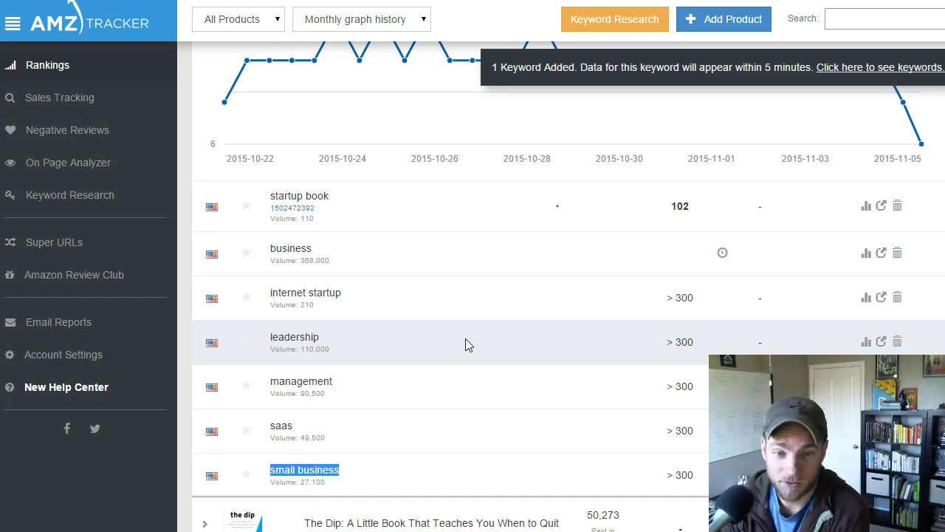
Compare the sales ranks and top keyword ranks of the books in the tracked product list.
scroll(465, 343, up, 4)
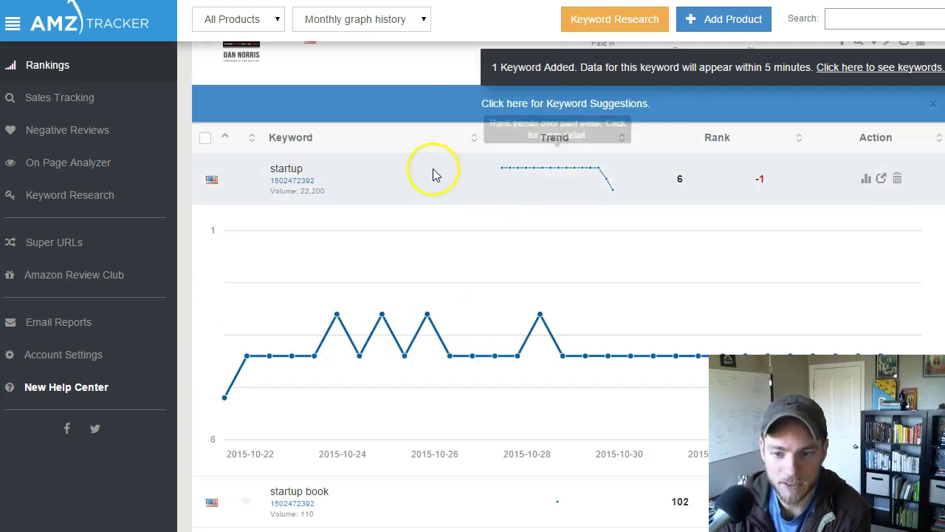
scroll(376, 218, up, 2)
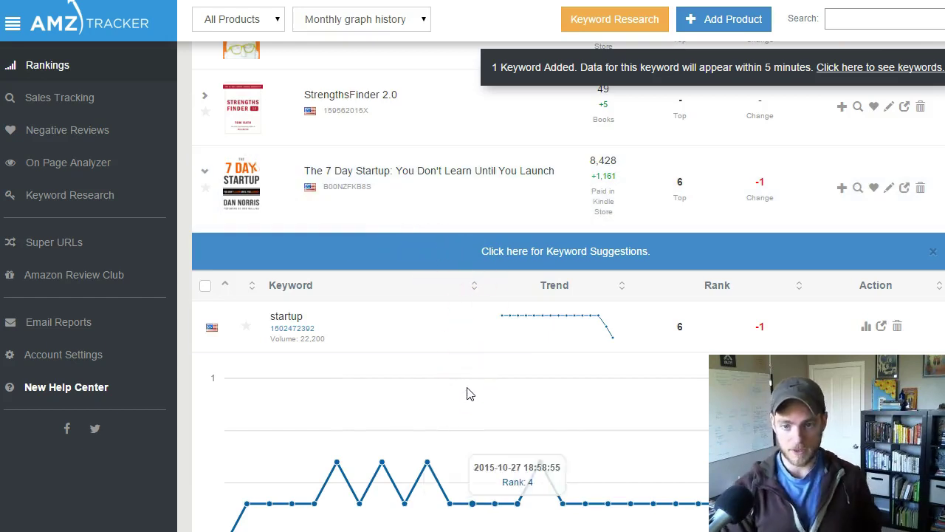
scroll(467, 394, up, 2)
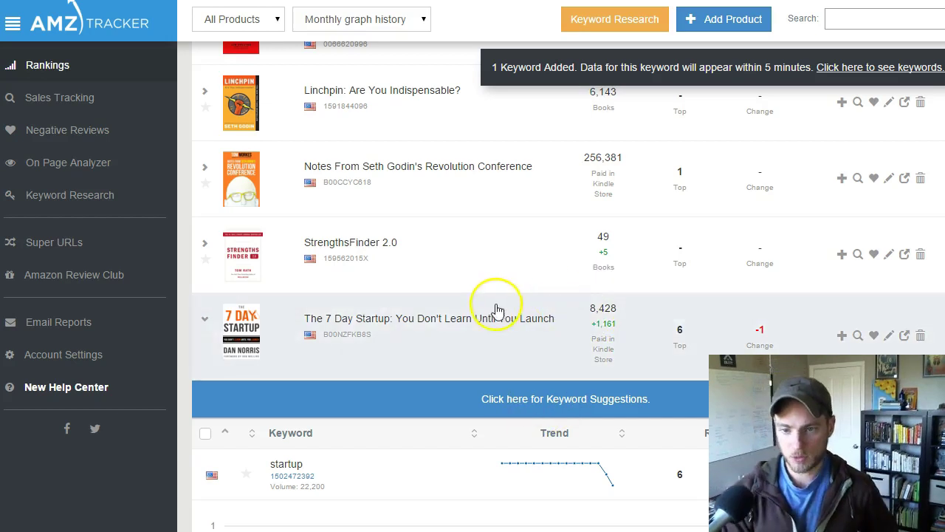
scroll(497, 310, up, 2)
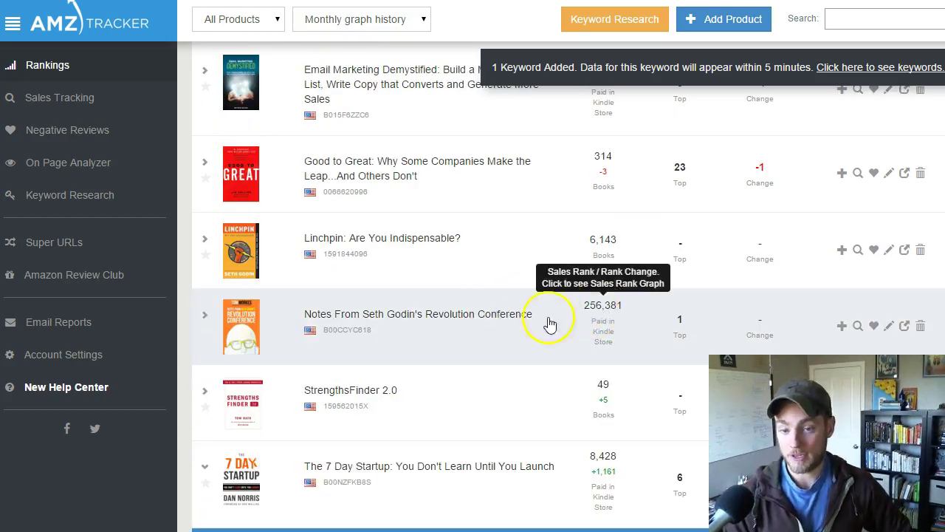
scroll(554, 314, up, 2)
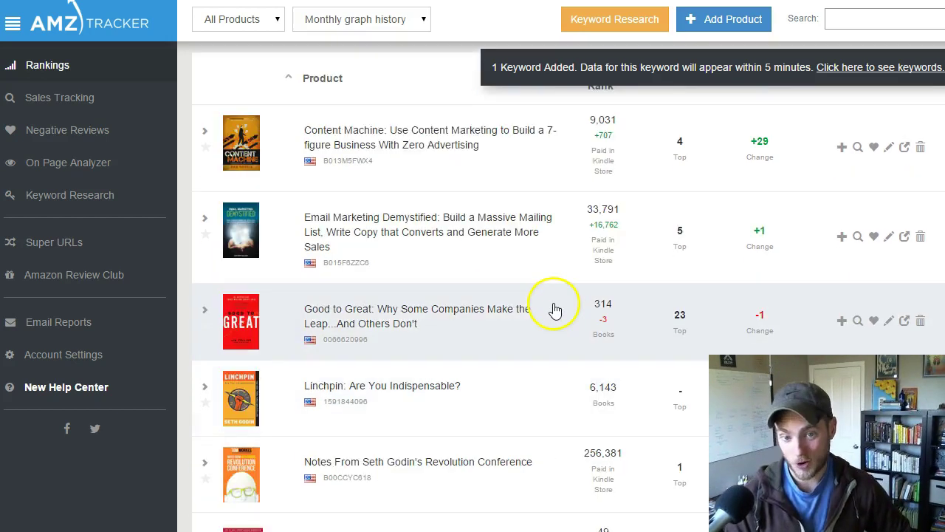
scroll(568, 299, down, 3)
scroll(566, 300, up, 3)
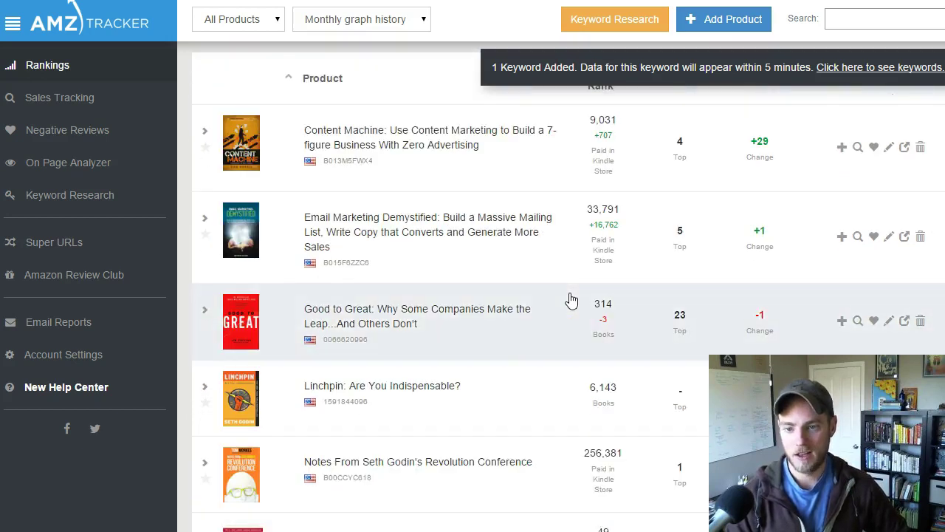
scroll(580, 288, down, 7)
scroll(575, 291, down, 5)
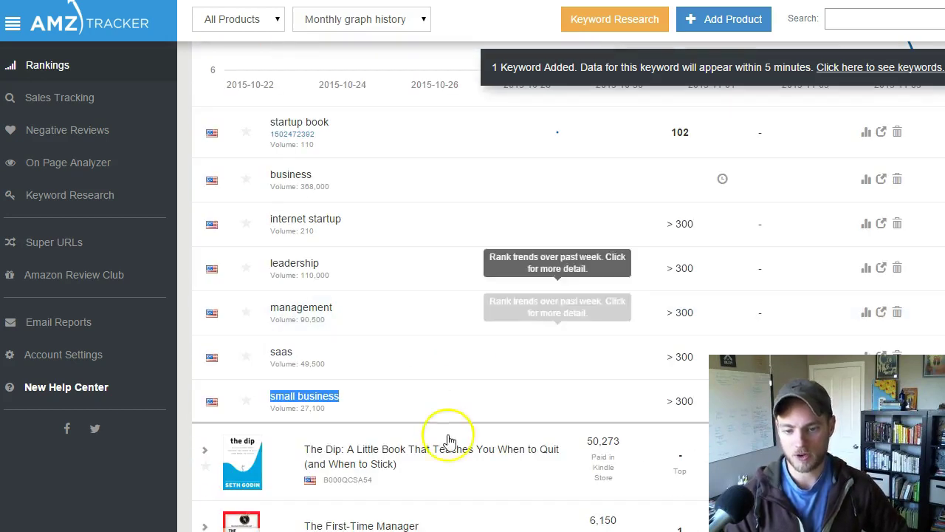
scroll(473, 413, down, 2)
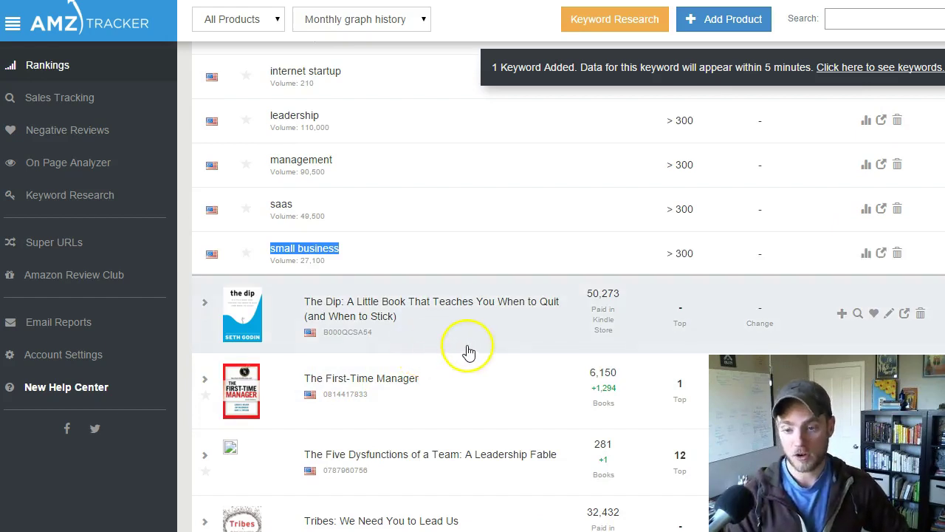
Open the keyword list of "The First-Time Manager" and examine the rank, trend and volume of its management-related keywords.
scroll(461, 362, down, 1)
click(469, 307)
scroll(544, 300, down, 3)
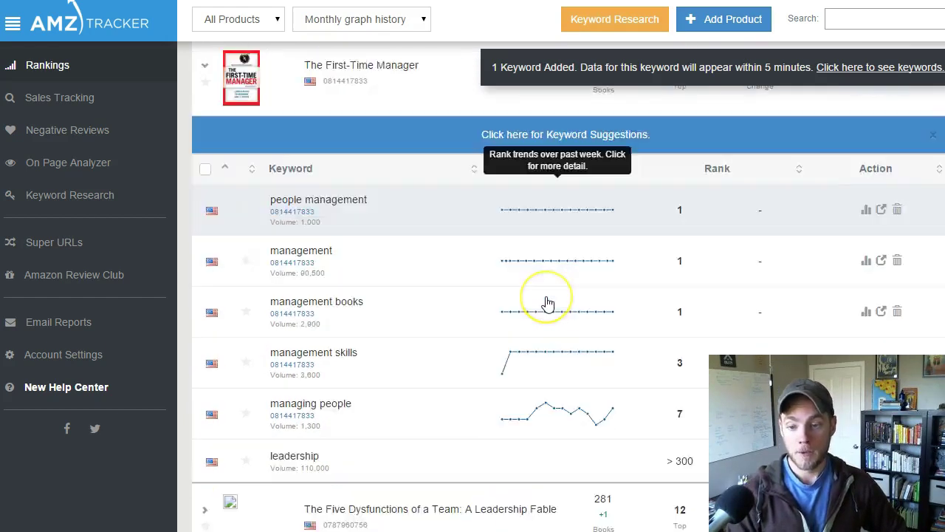
scroll(545, 301, up, 1)
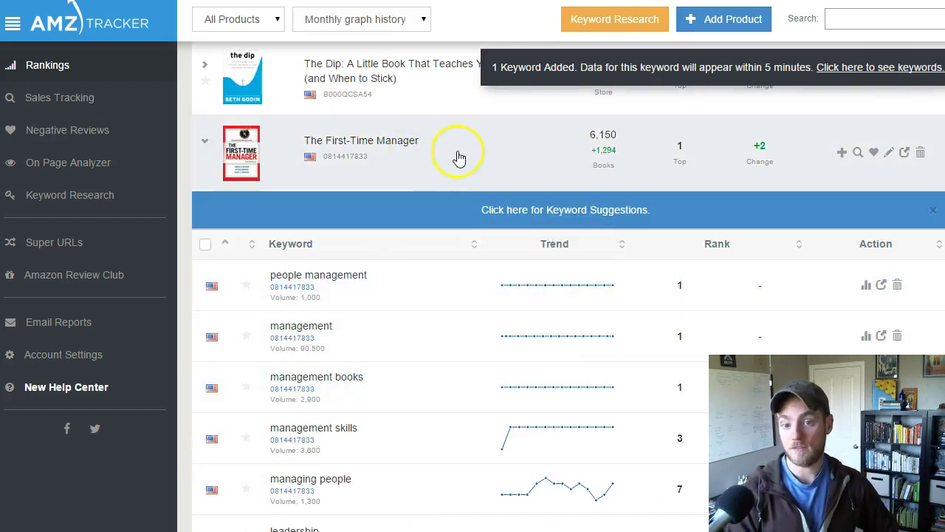
scroll(414, 317, down, 1)
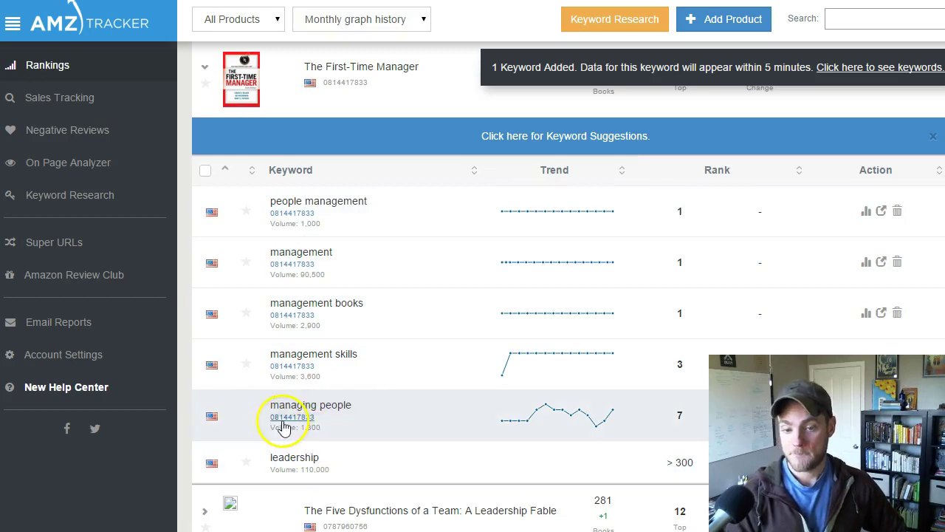
mouse_move(318, 427)
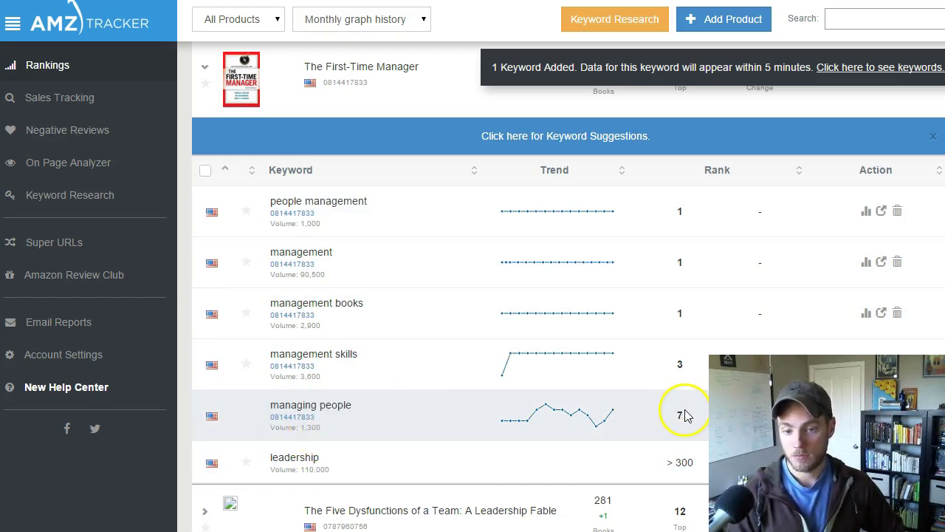
mouse_move(683, 419)
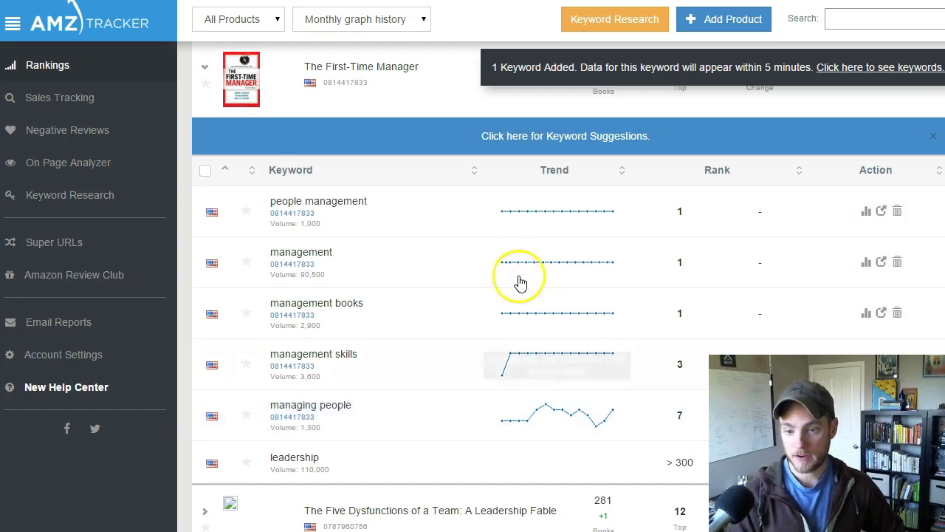
mouse_move(317, 283)
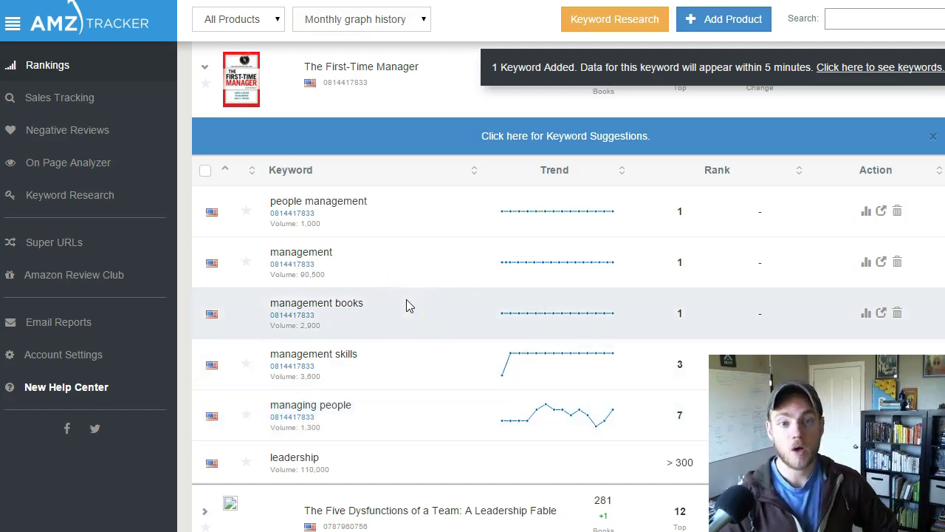
Collapse the keyword list of "The First-Time Manager" and go back to the keywords of "The 7 Day Startup".
scroll(406, 305, up, 2)
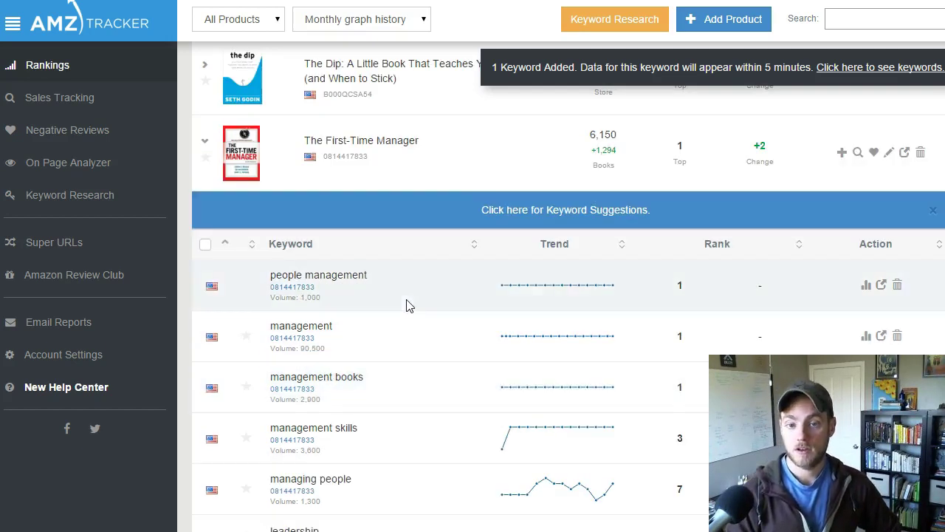
click(462, 167)
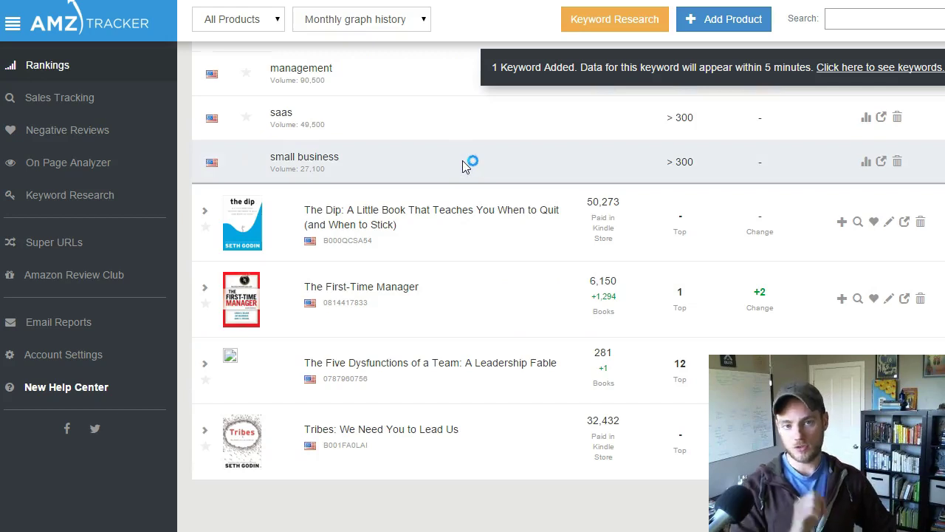
scroll(465, 165, up, 10)
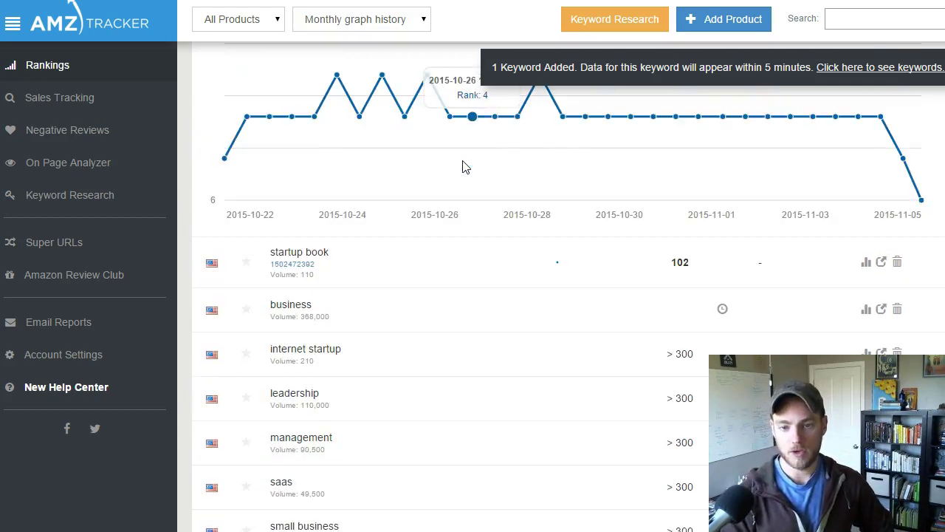
Check the search keywords in the book's Kindle publishing details, and switch to Amazon's search results to highlight the query "startup business ideas".
click(392, 182)
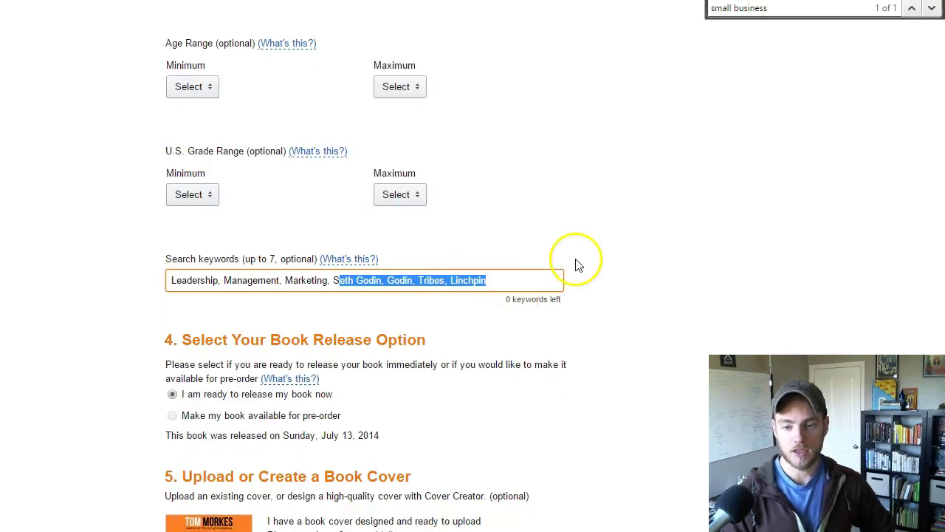
scroll(574, 263, up, 1)
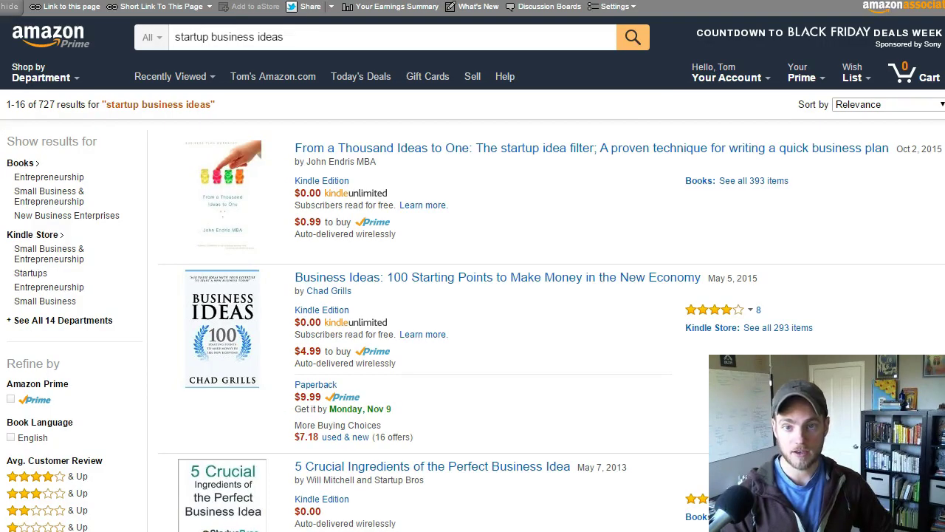
drag(296, 29, 188, 23)
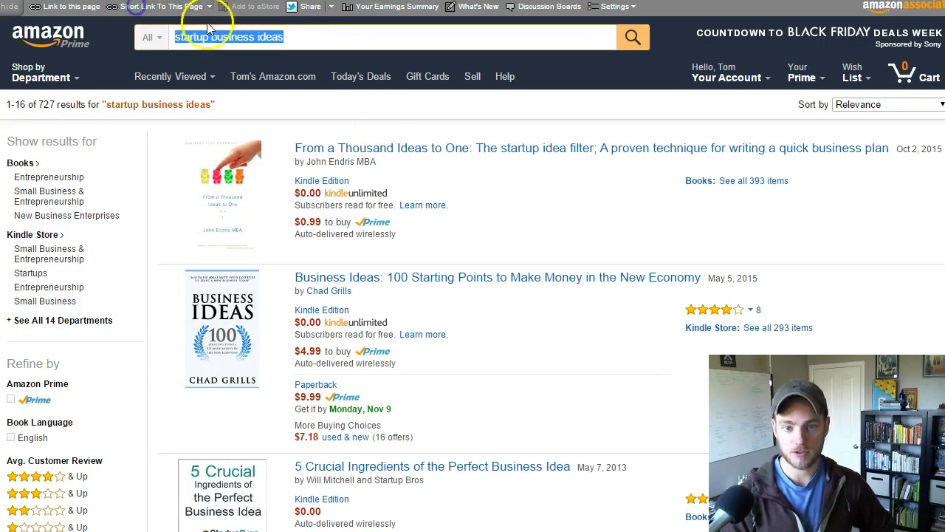
Deselect the query, view the Kindle best sellers in Small Business, and return to the "startup business ideas" search results.
click(306, 37)
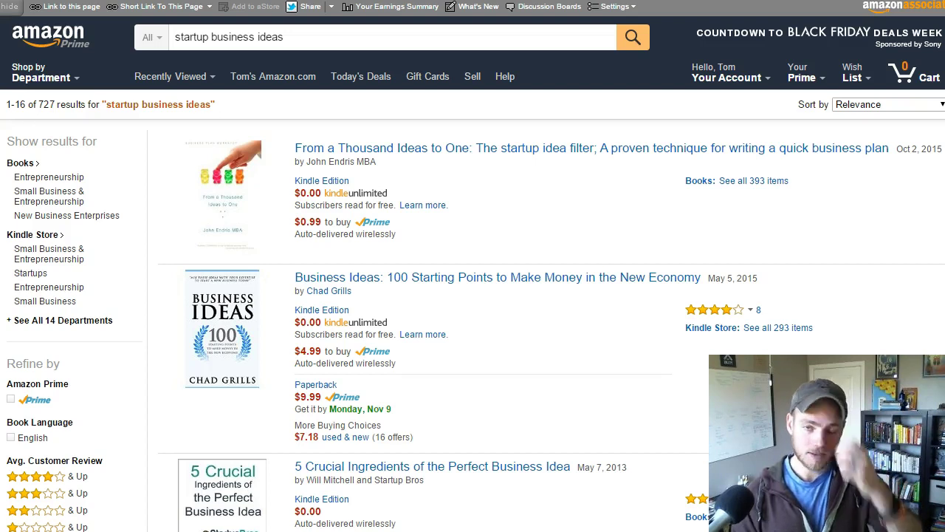
click(475, 36)
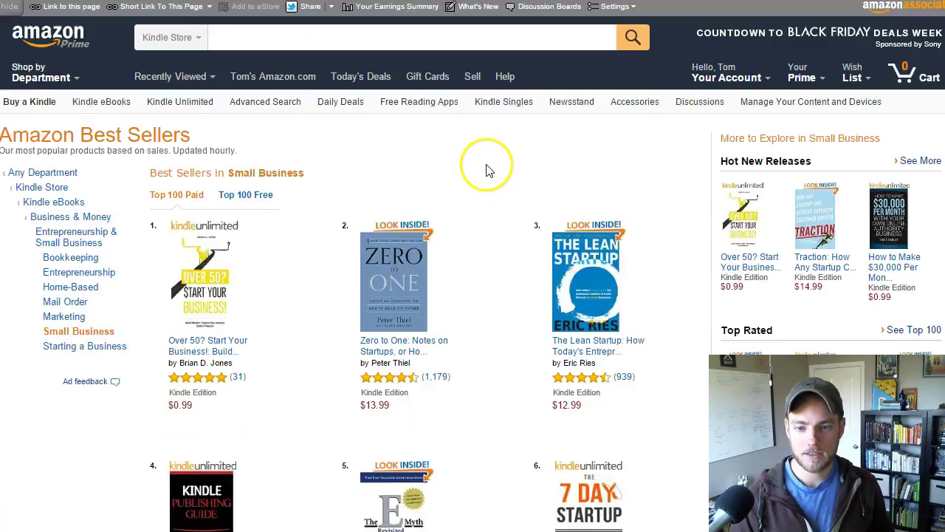
scroll(486, 170, down, 5)
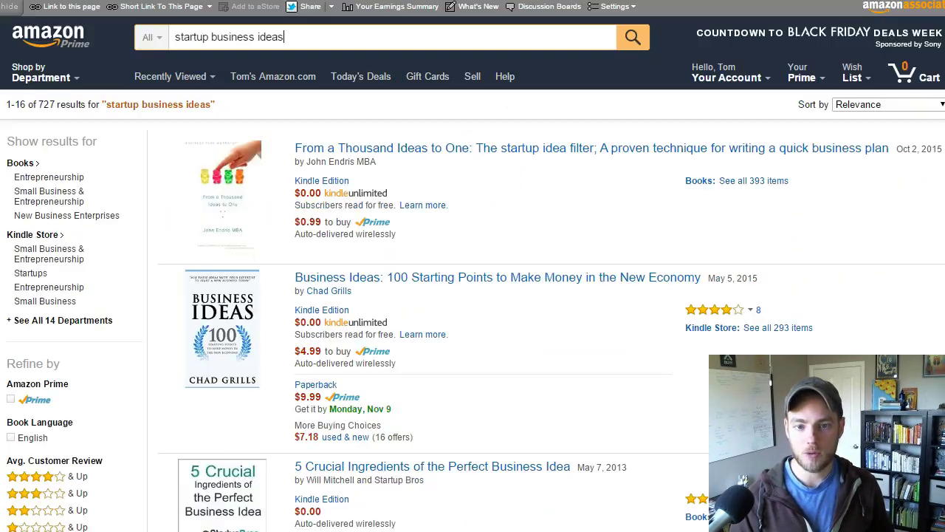
Replace the query "startup business ideas" with "tribes" and search Amazon for it.
triple_click(330, 35)
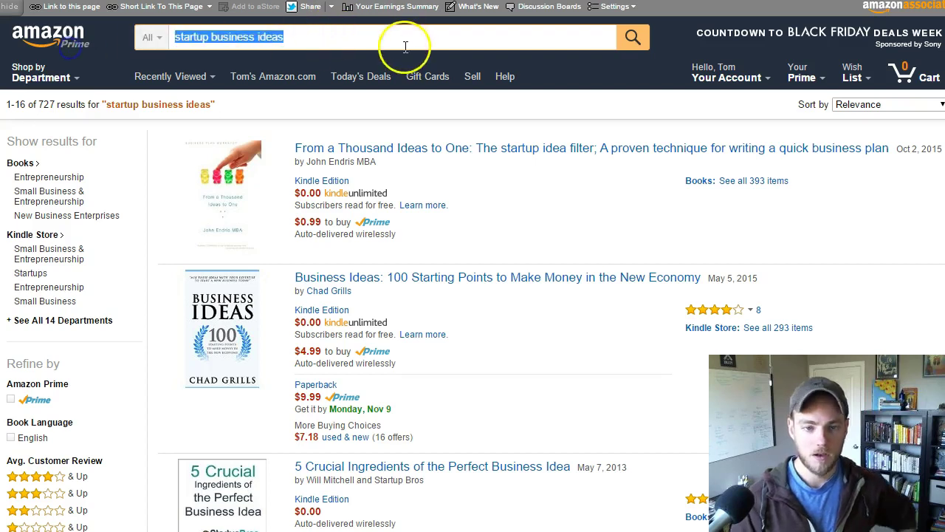
text(l)
key(BackSpace)
text(tribes)
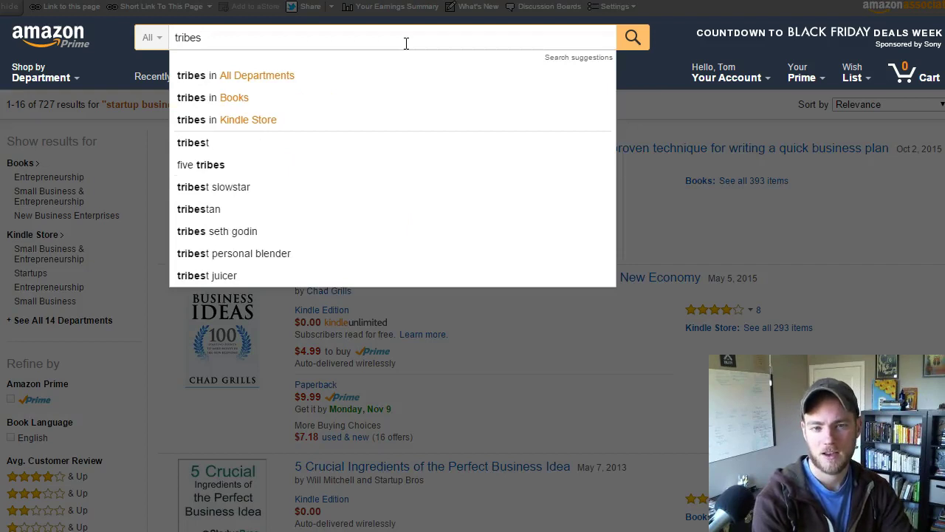
key(Return)
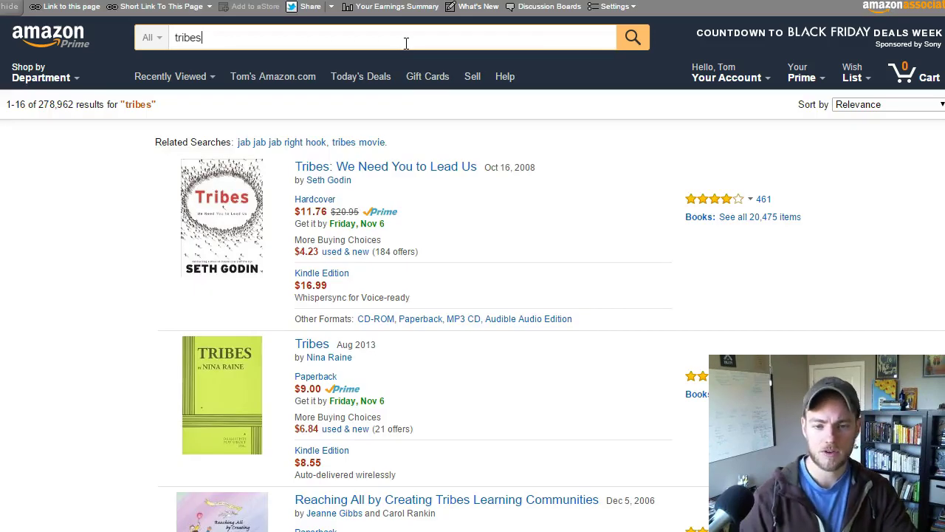
Open the hardcover edition of "Tribes: We Need You to Lead Us" and examine the books its customers also bought.
click(355, 198)
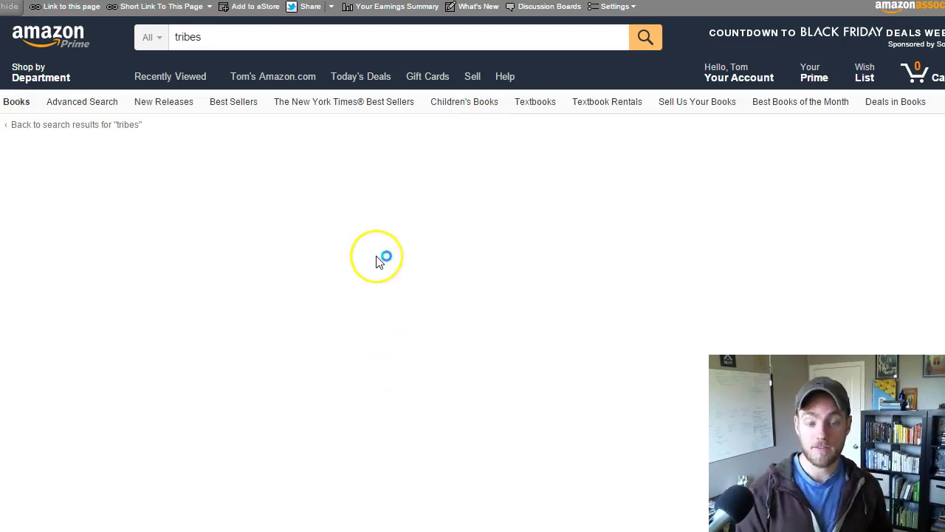
scroll(378, 262, down, 8)
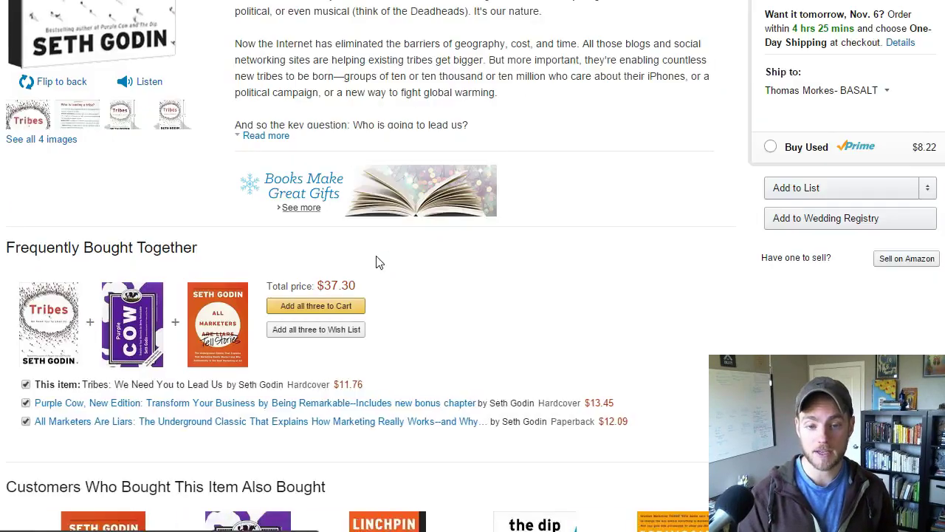
scroll(298, 306, down, 2)
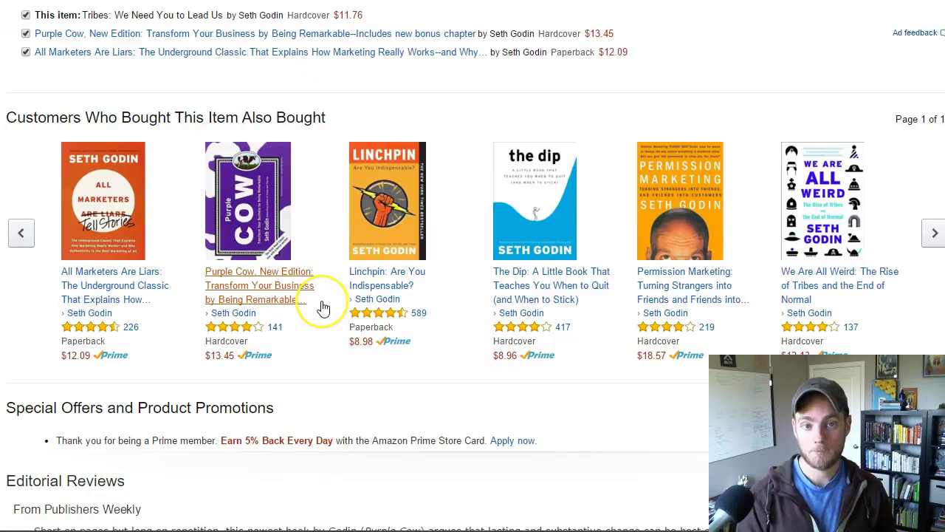
scroll(320, 310, up, 1)
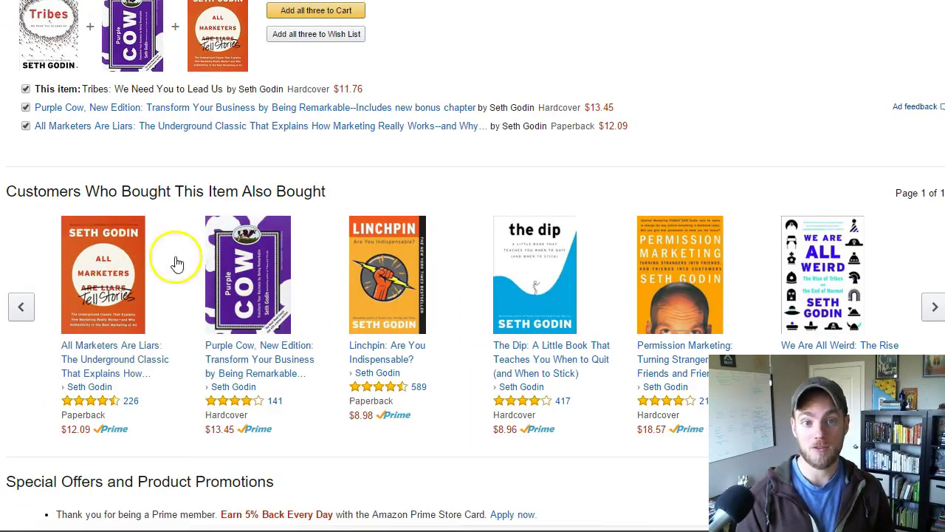
Open "The Dip" from the also-bought books and browse its own also-bought list forward to page 6.
click(500, 227)
scroll(336, 190, down, 8)
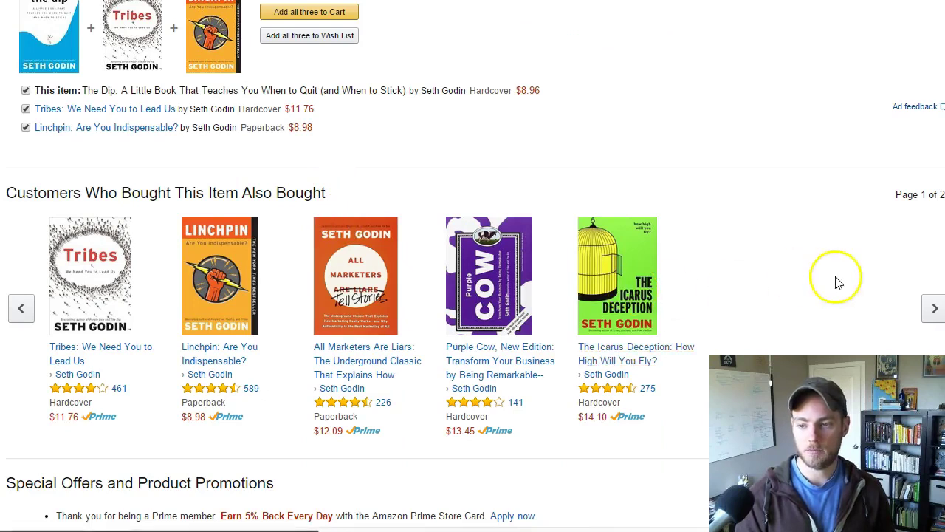
click(935, 309)
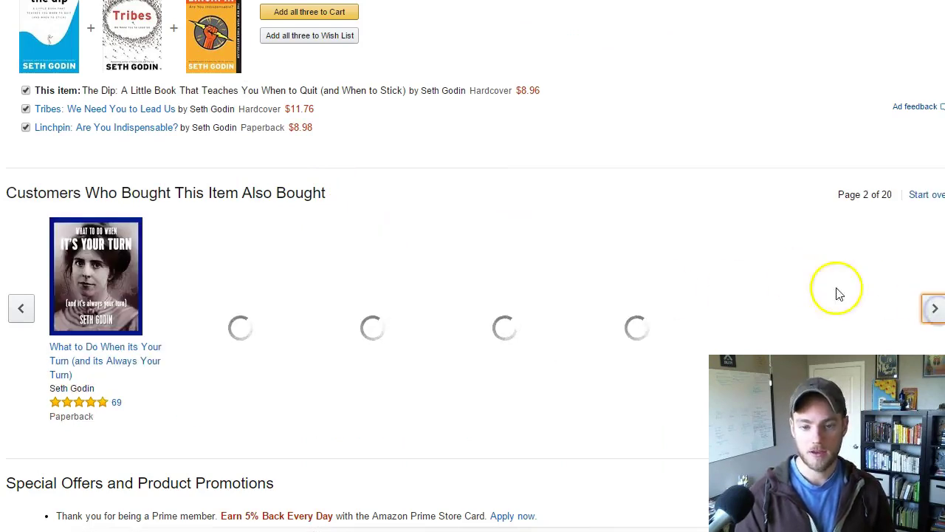
click(934, 309)
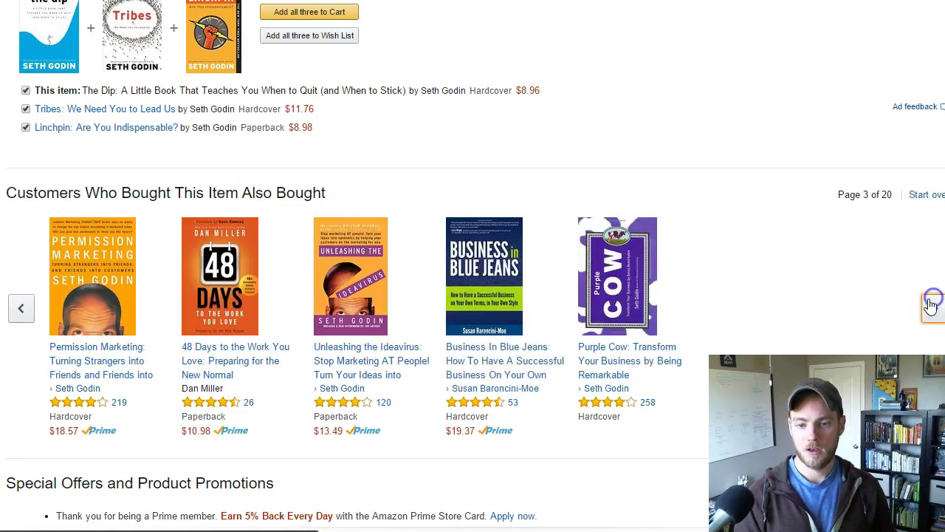
click(934, 310)
click(934, 310)
click(934, 310)
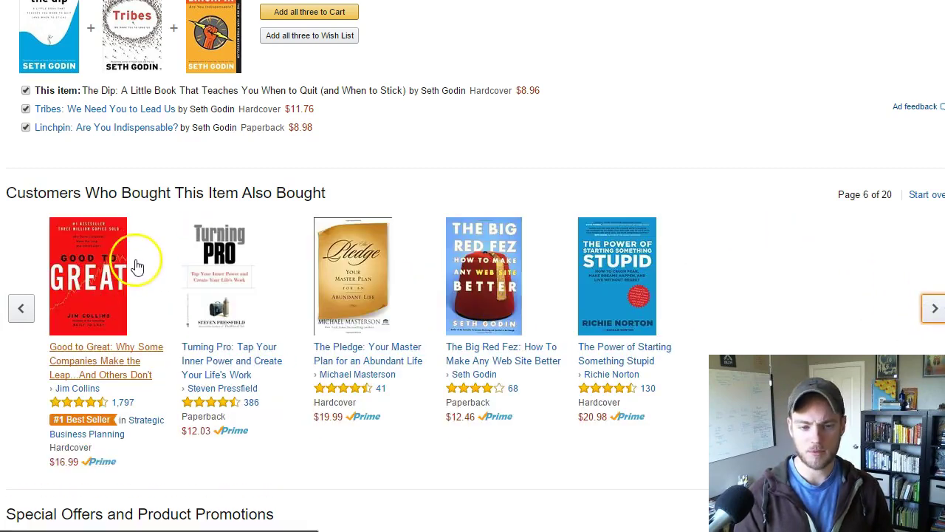
Go back through the also-bought list of "The Dip" to its first page and review the book's description and formats.
click(23, 308)
click(22, 309)
click(22, 309)
click(22, 309)
click(22, 309)
click(22, 309)
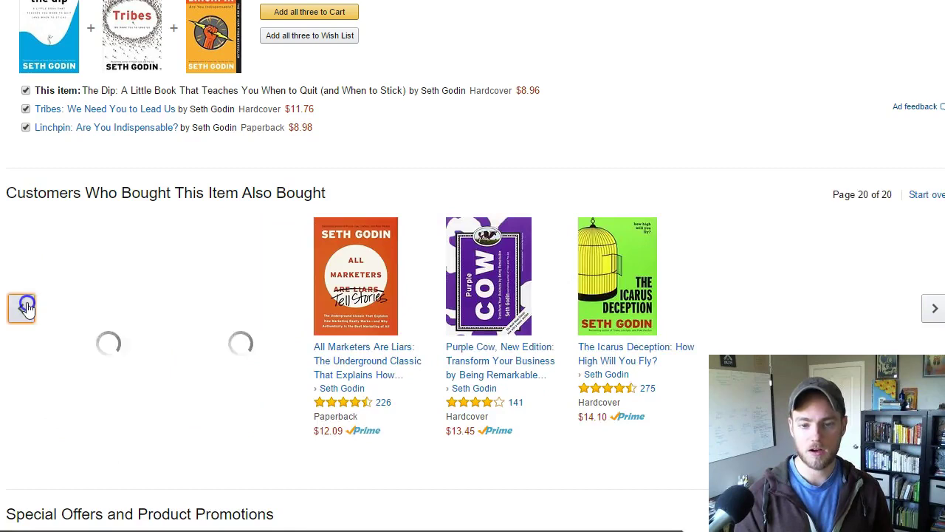
scroll(375, 222, up, 2)
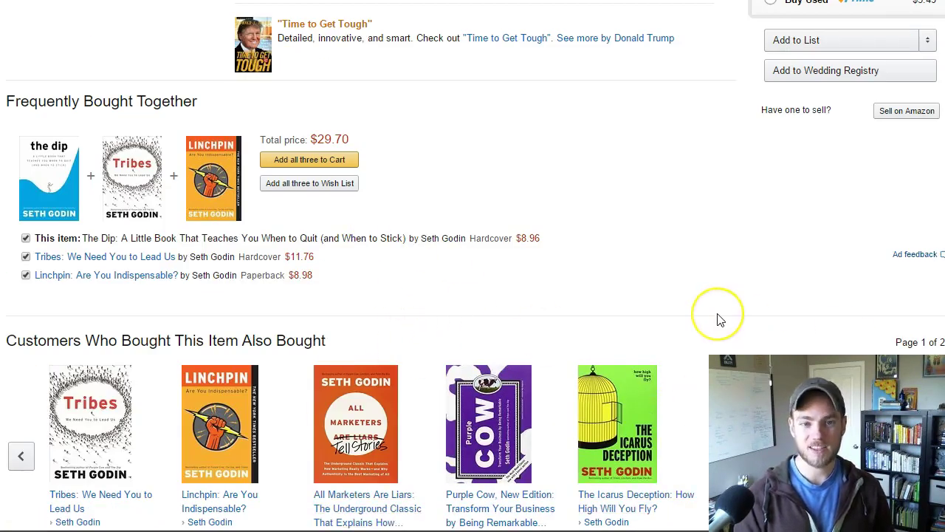
scroll(720, 319, up, 2)
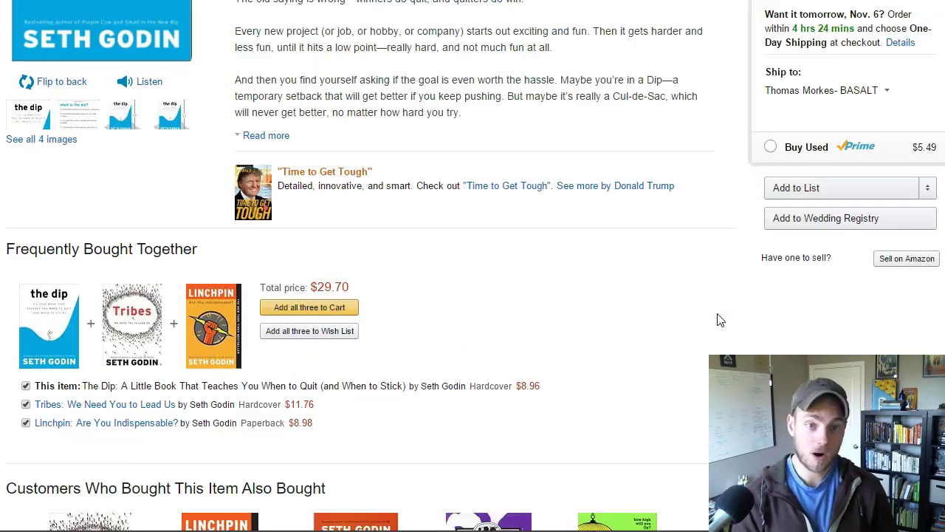
scroll(720, 319, up, 3)
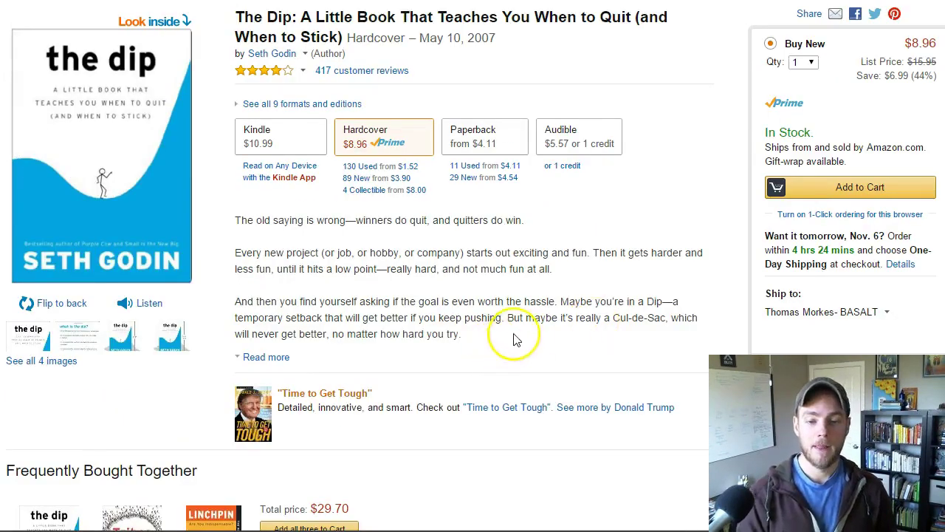
scroll(512, 338, up, 2)
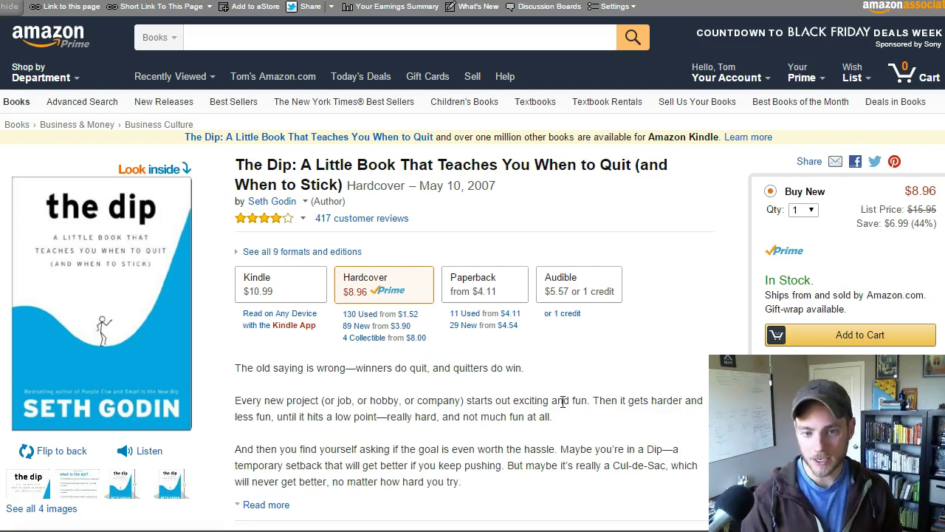
click(381, 445)
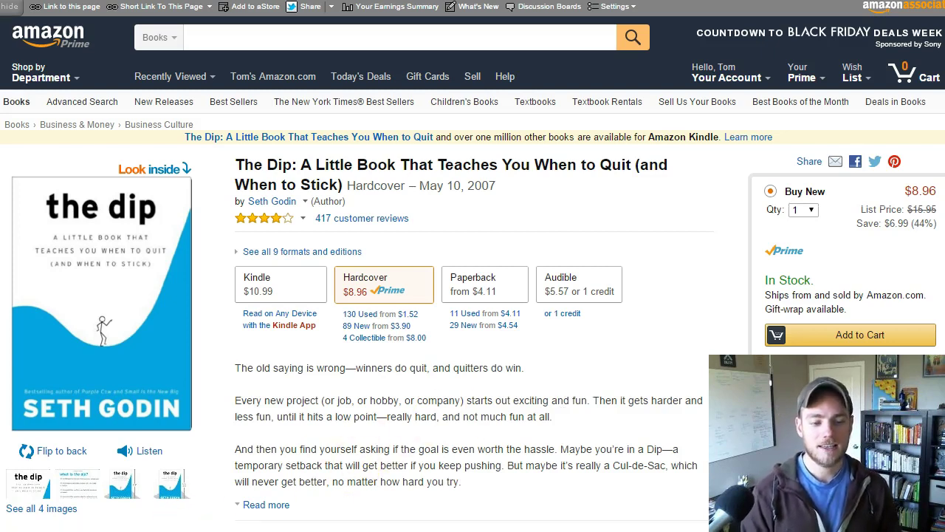